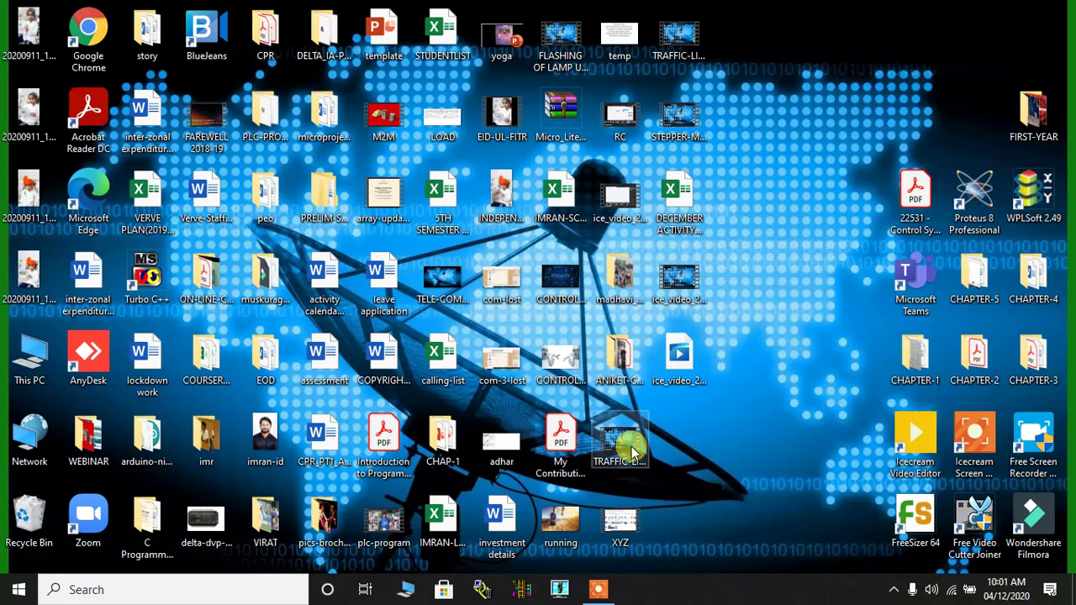
- Launch RSLinx Classic Lite, enlarge it to full screen and open the driver configuration
left_click(486, 592)
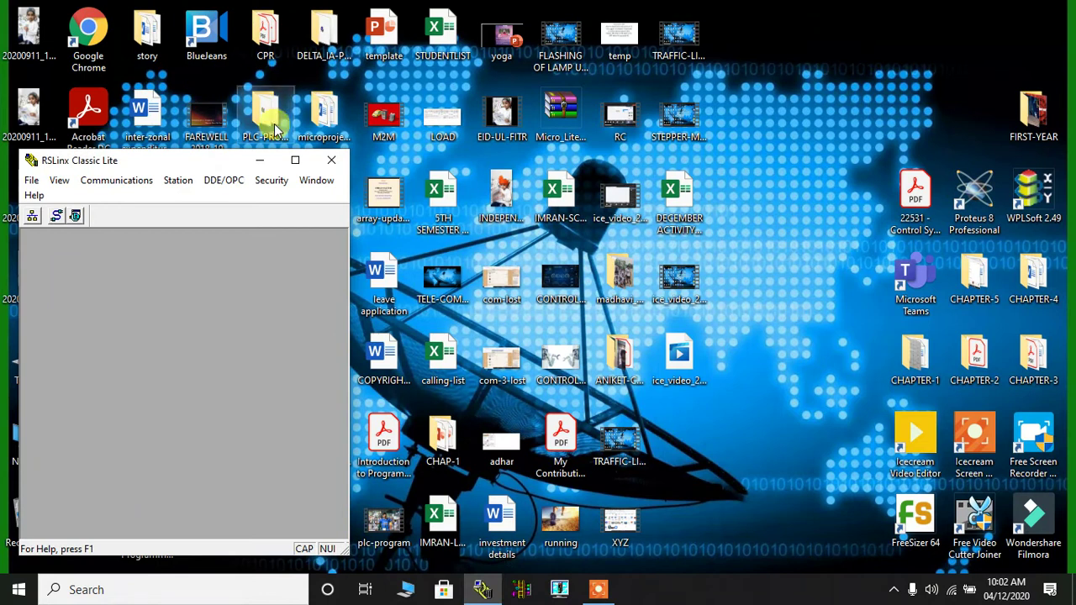
left_click(295, 161)
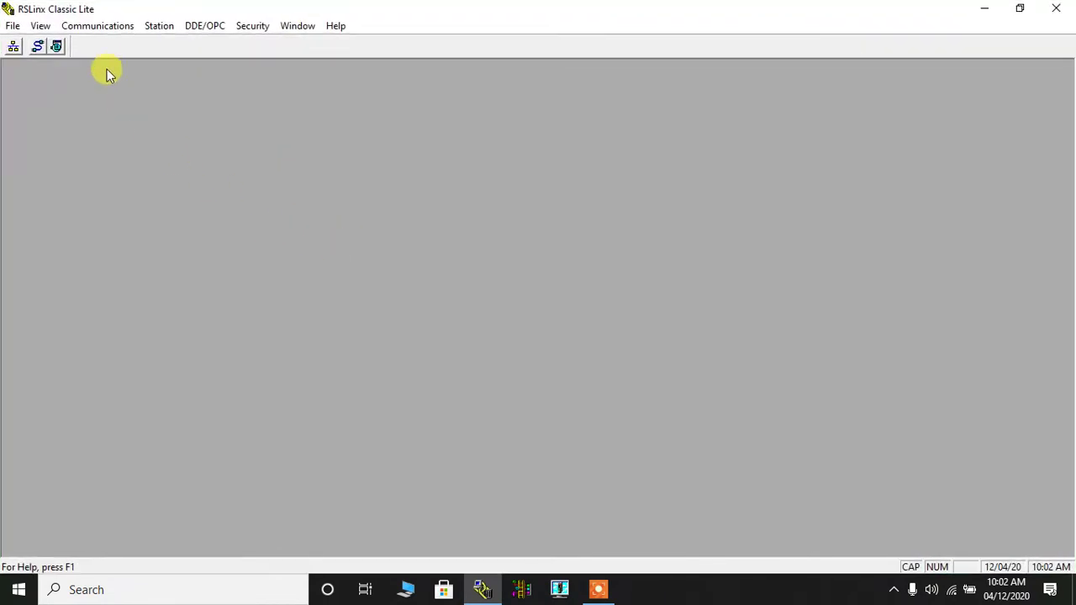
left_click(106, 30)
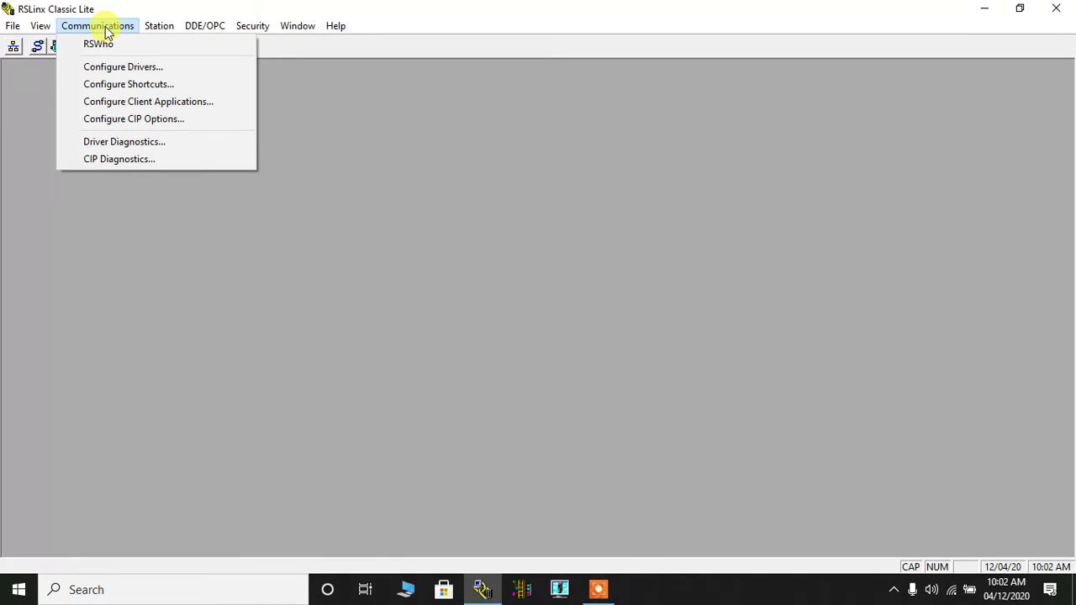
left_click(120, 66)
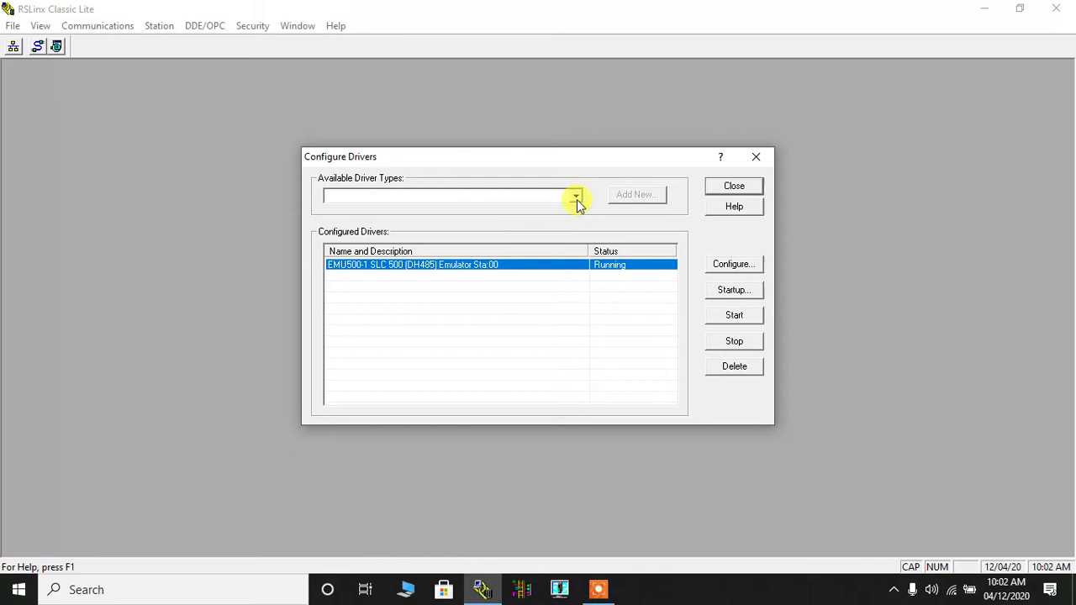
- Choose the SLC 500 (DH485) Emulator driver type, accept the existing EMU500-1 station settings and close the driver configuration
left_click(576, 198)
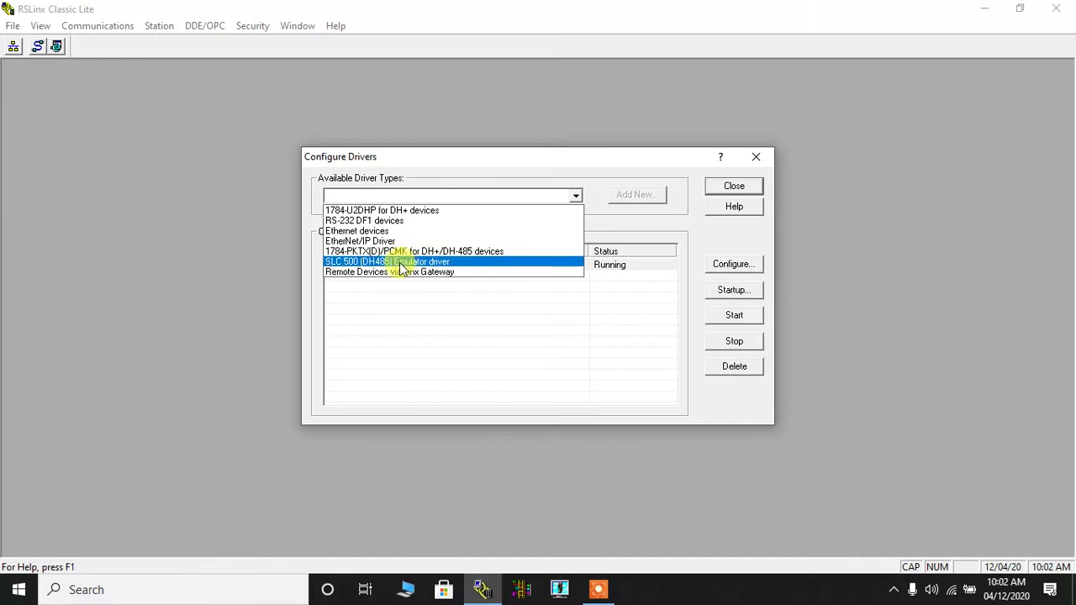
left_click(480, 264)
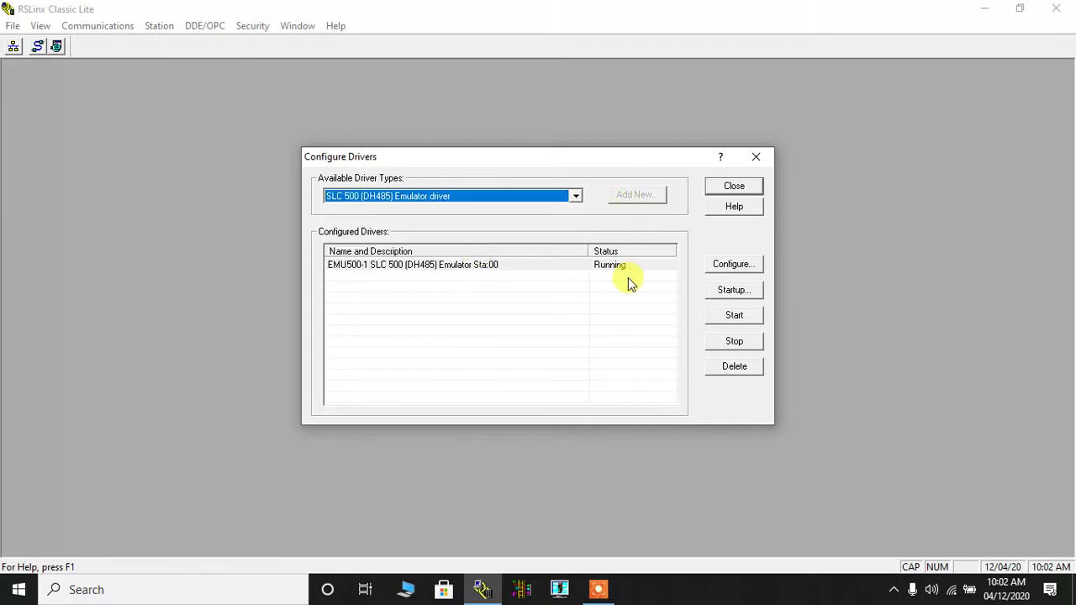
left_click(731, 264)
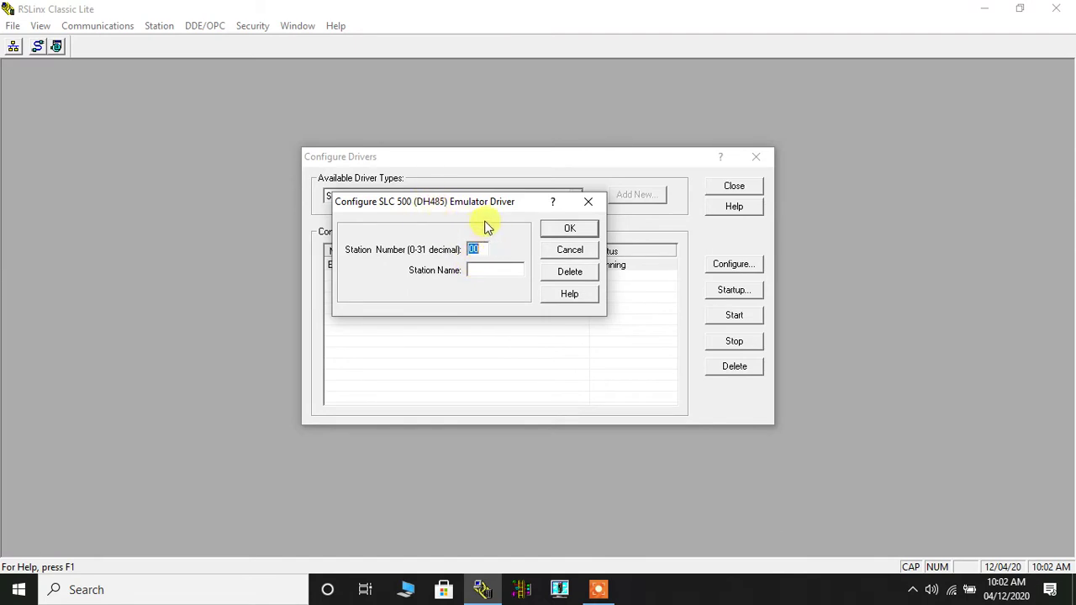
left_click(579, 227)
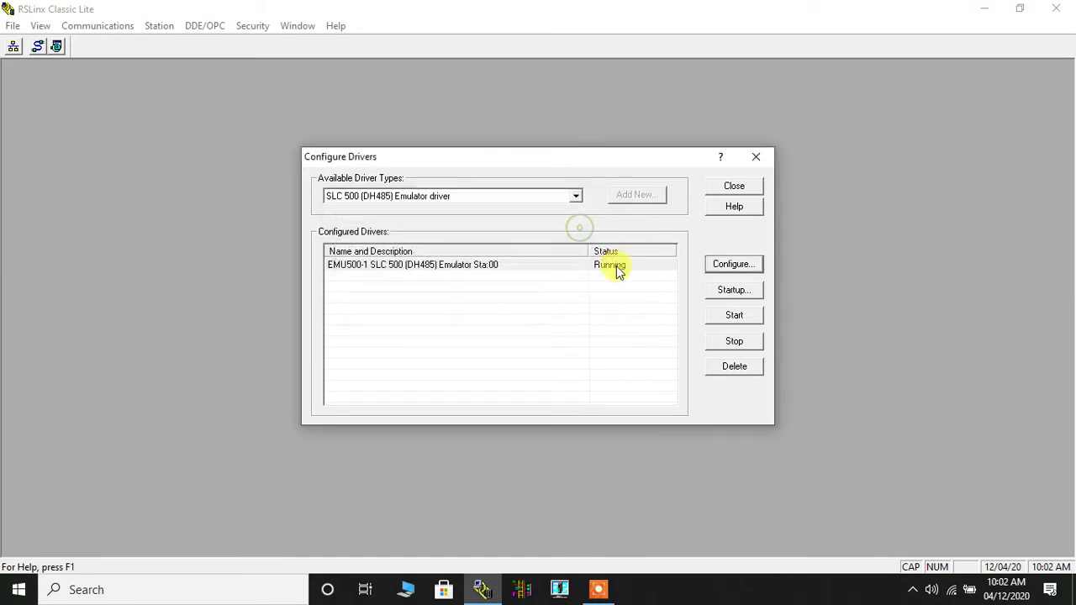
left_click(733, 186)
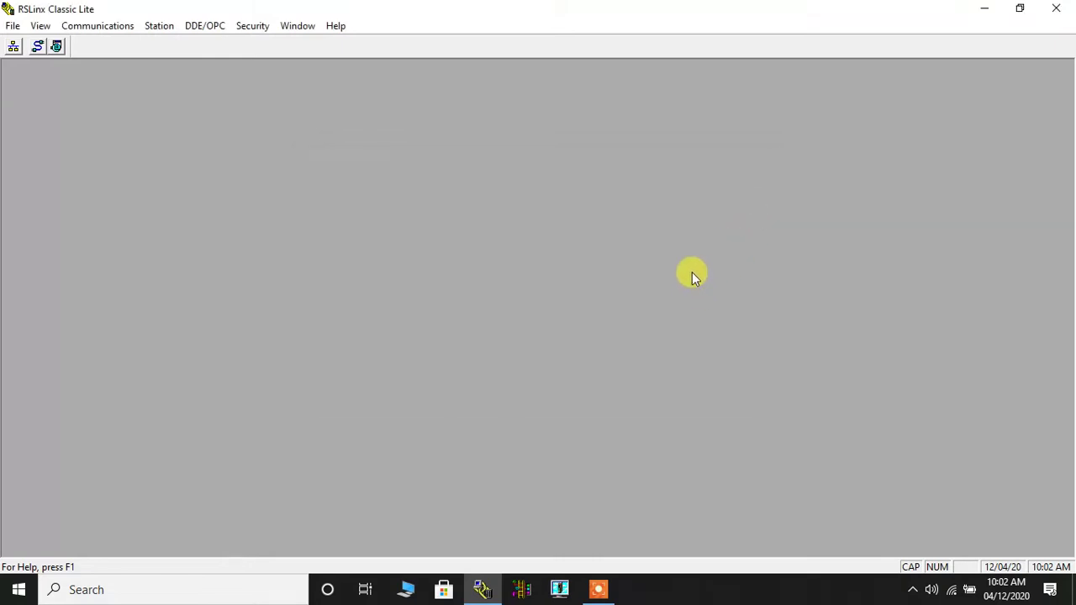
- Launch RSLogix Micro Starter Lite at full screen and open the LOGIC-GA program from the RSLOGIX500 folder on drive E
left_click(521, 593)
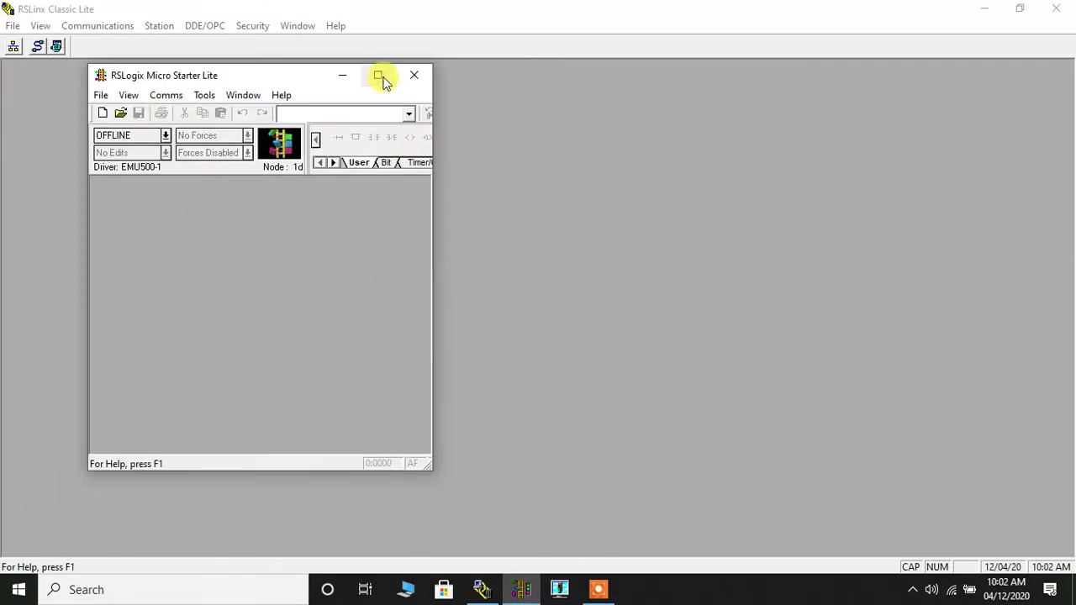
left_click(380, 78)
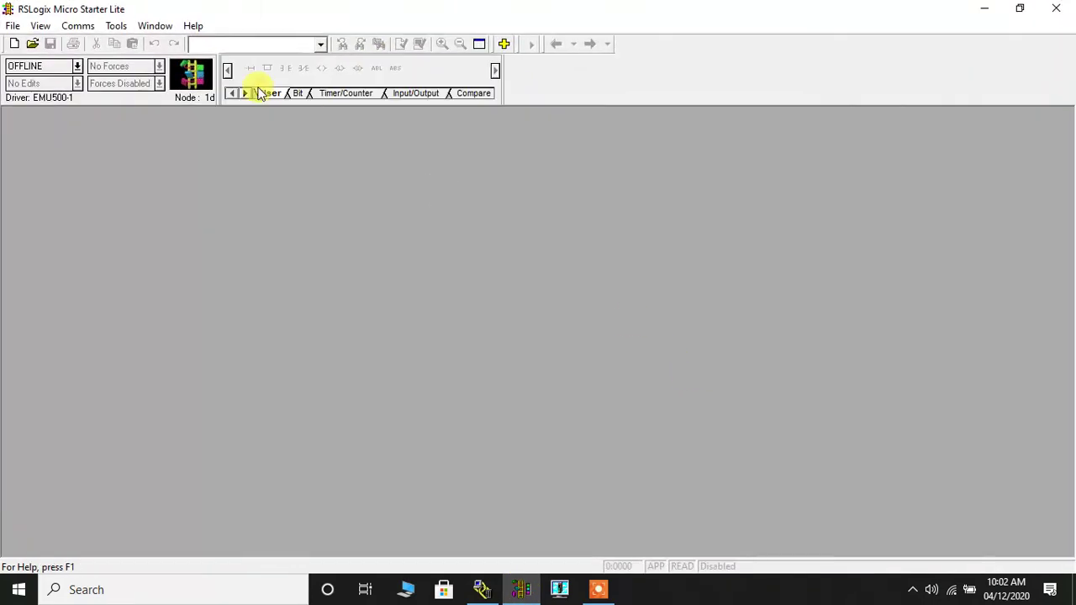
left_click(11, 23)
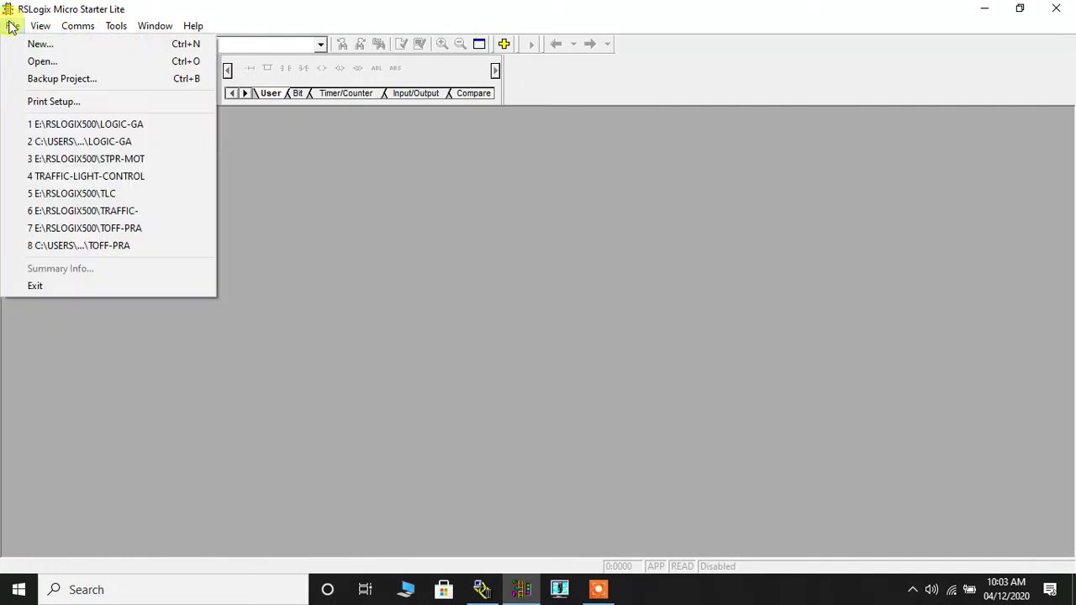
left_click(38, 63)
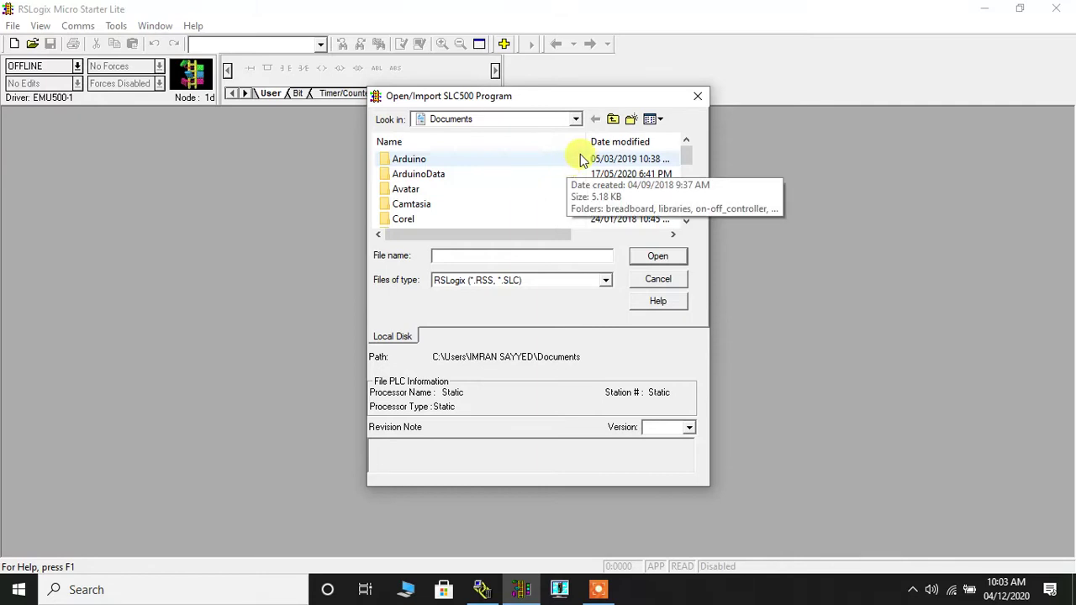
left_click(578, 120)
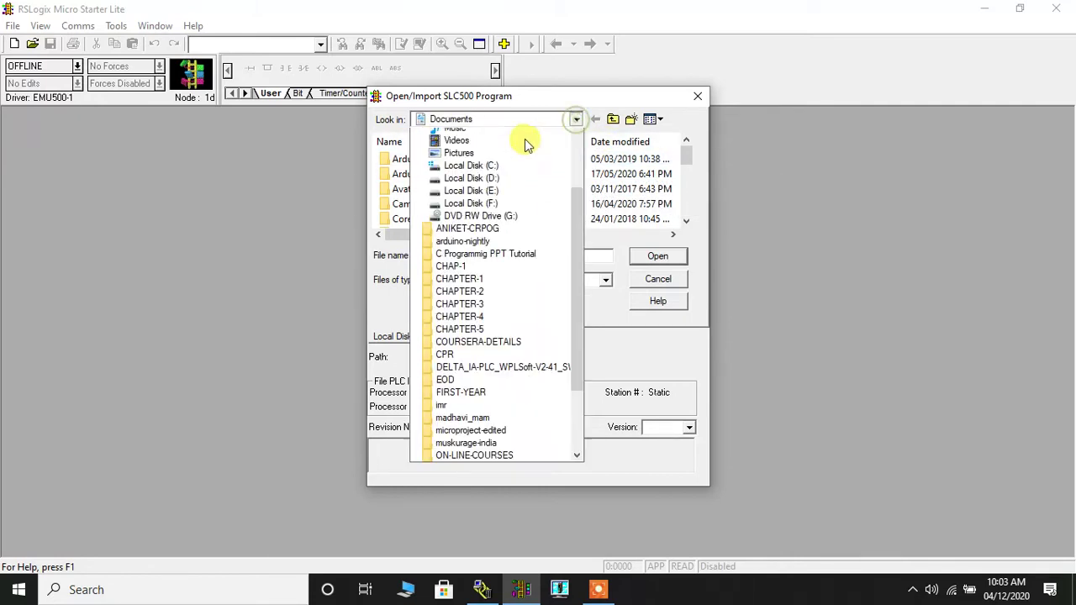
left_click(521, 210)
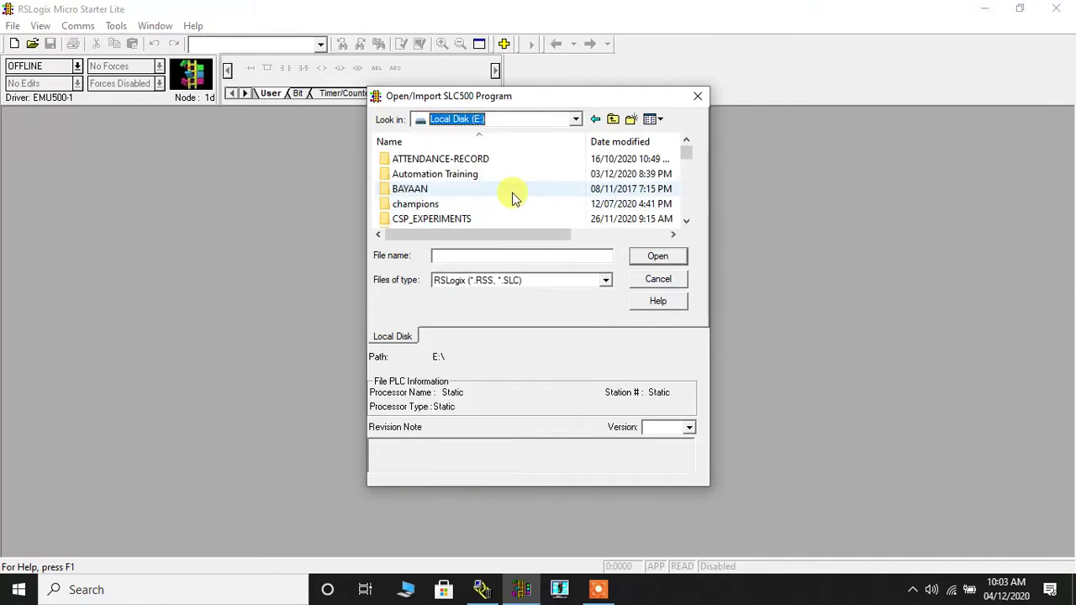
scroll(512, 193, "down", 10)
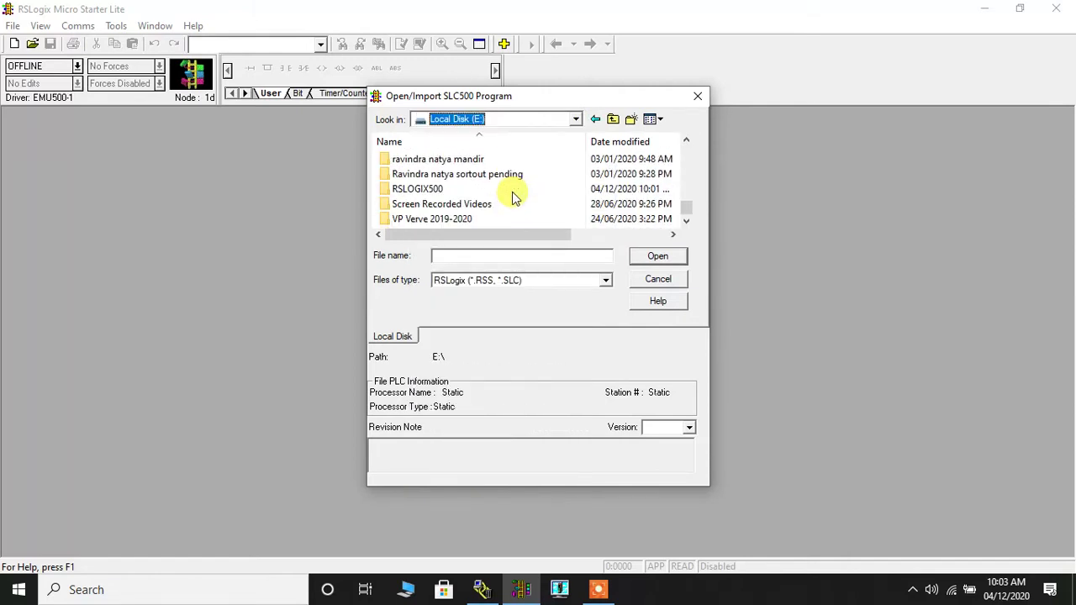
double_click(454, 187)
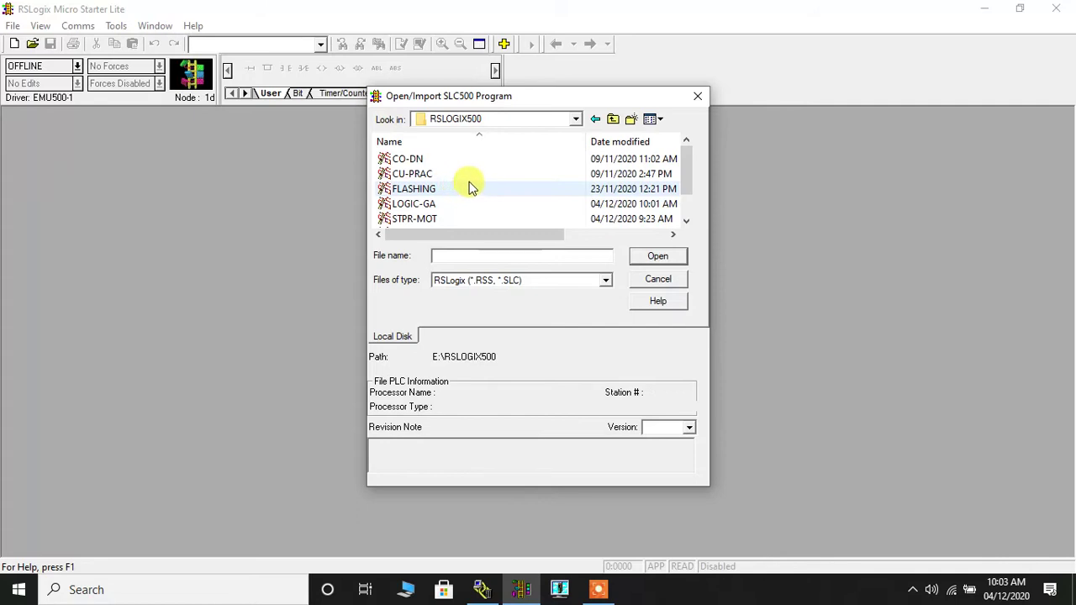
scroll(466, 187, "down", 1)
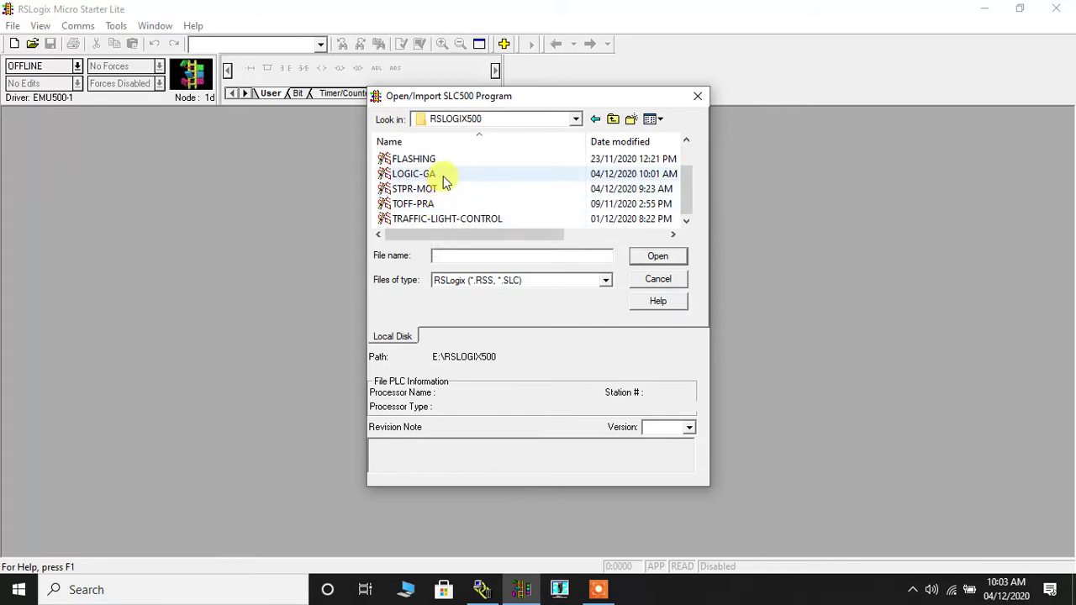
left_click(443, 176)
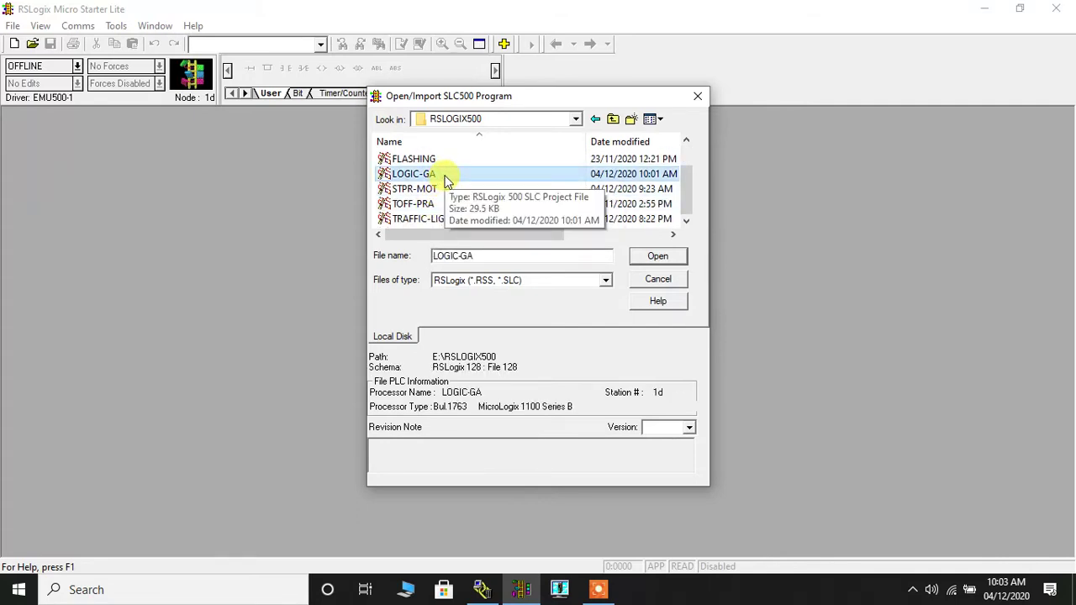
left_click(664, 256)
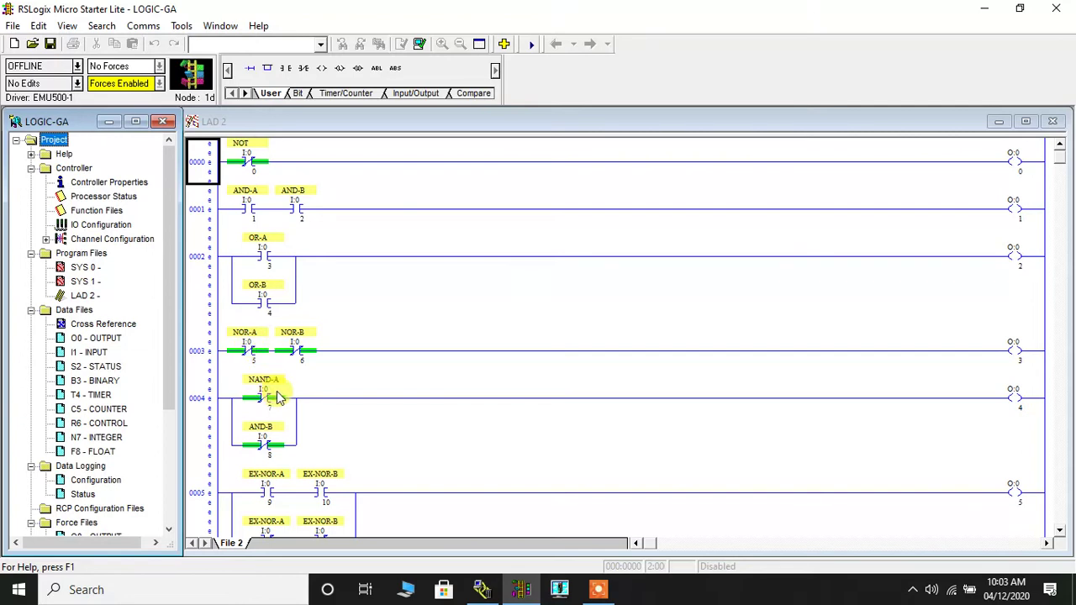
- Examine the logic gate rungs and their input and output addresses in LAD 2, from the NOT rung to the END rung
scroll(351, 498, "down", 1)
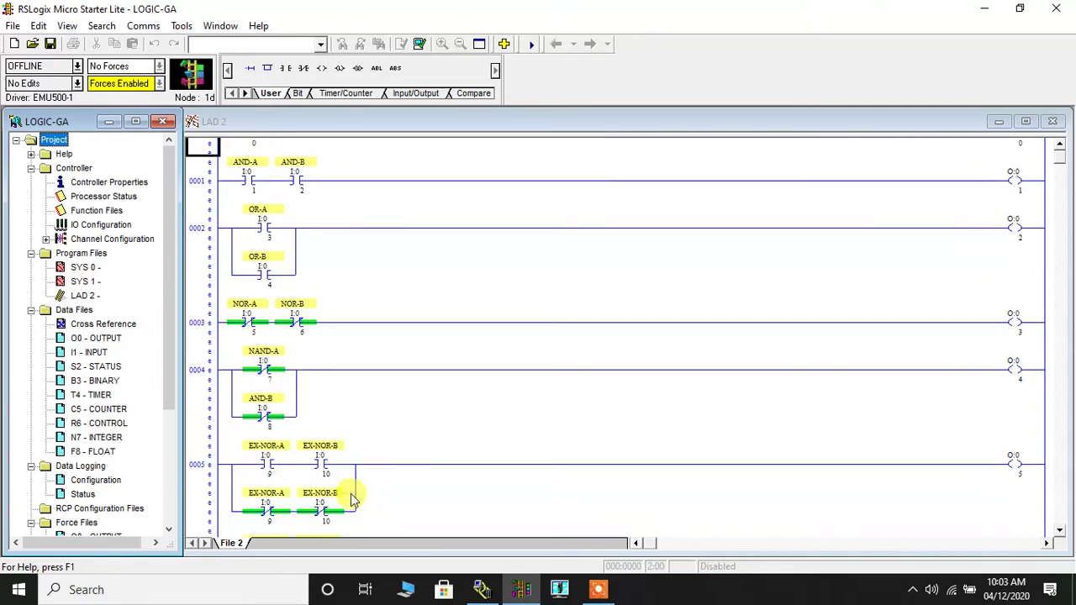
scroll(352, 497, "down", 2)
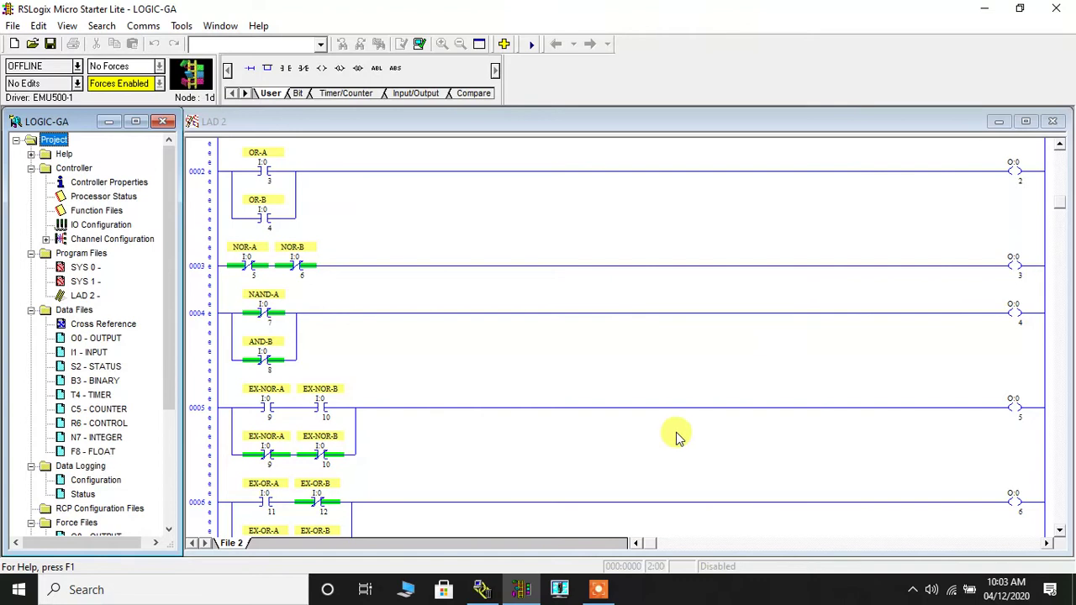
scroll(679, 436, "down", 3)
scroll(679, 435, "up", 6)
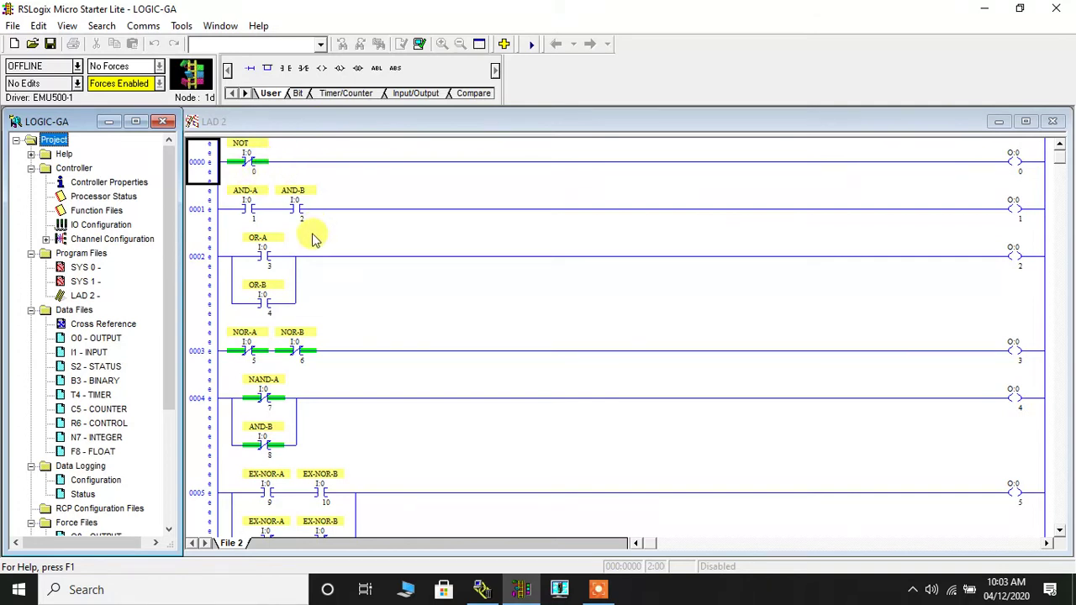
scroll(336, 248, "down", 3)
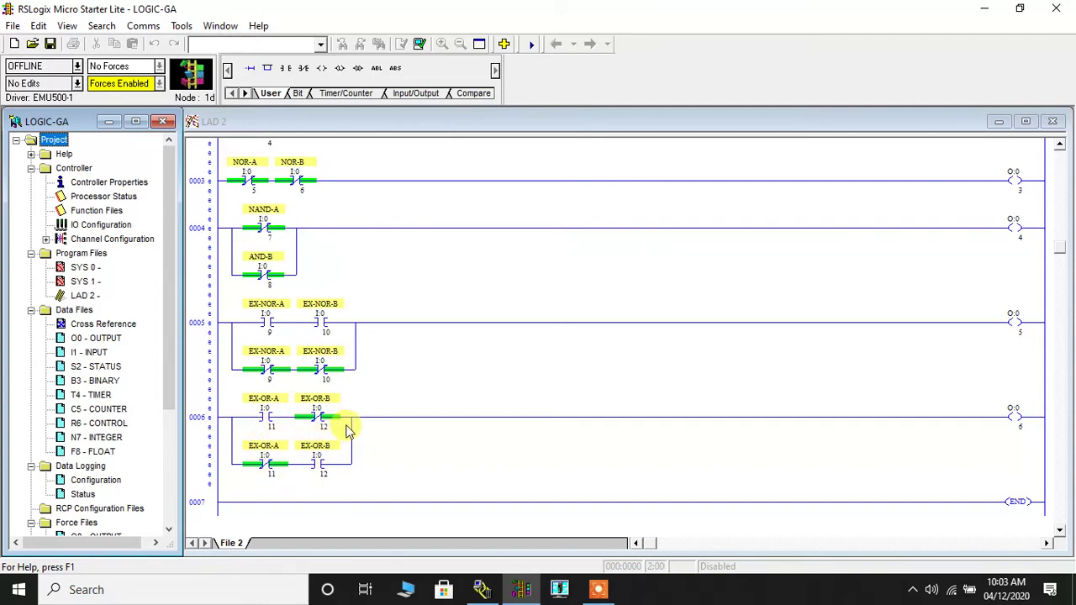
scroll(956, 418, "up", 3)
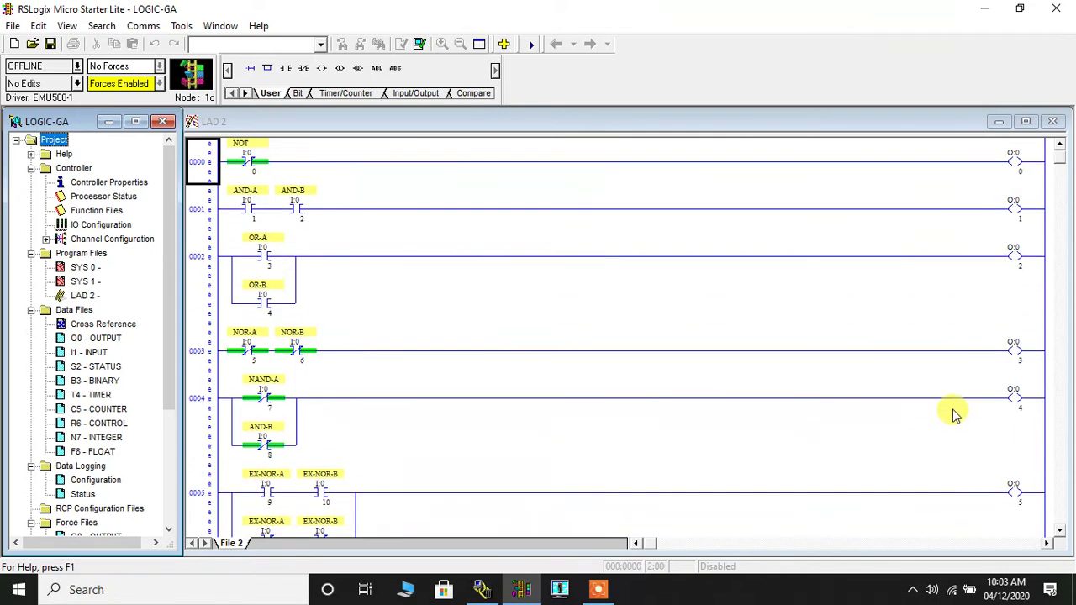
scroll(1032, 235, "up", 1)
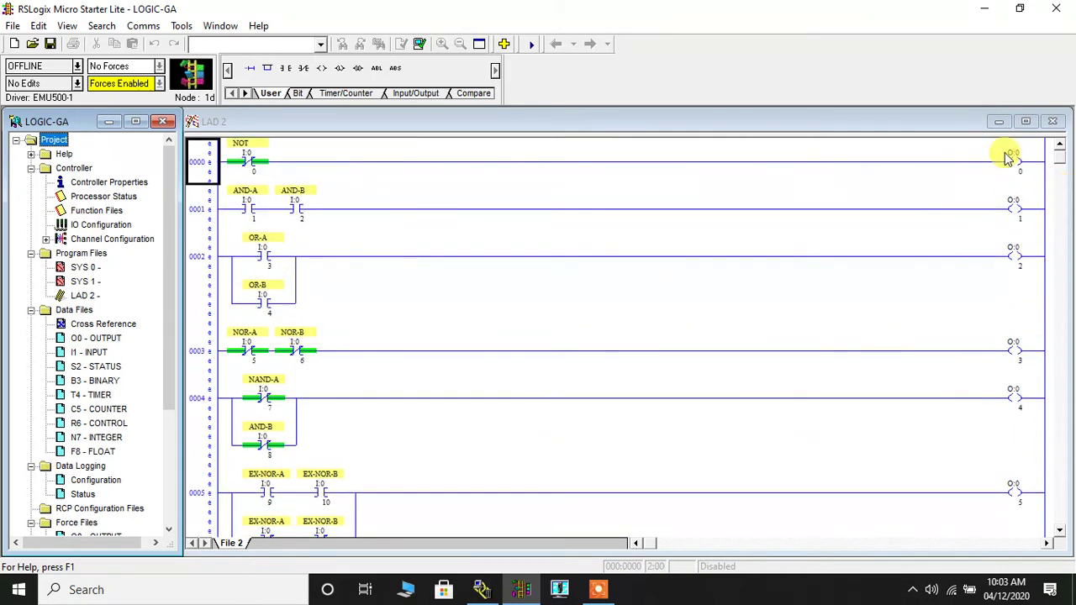
scroll(1014, 353, "down", 2)
scroll(1015, 353, "down", 2)
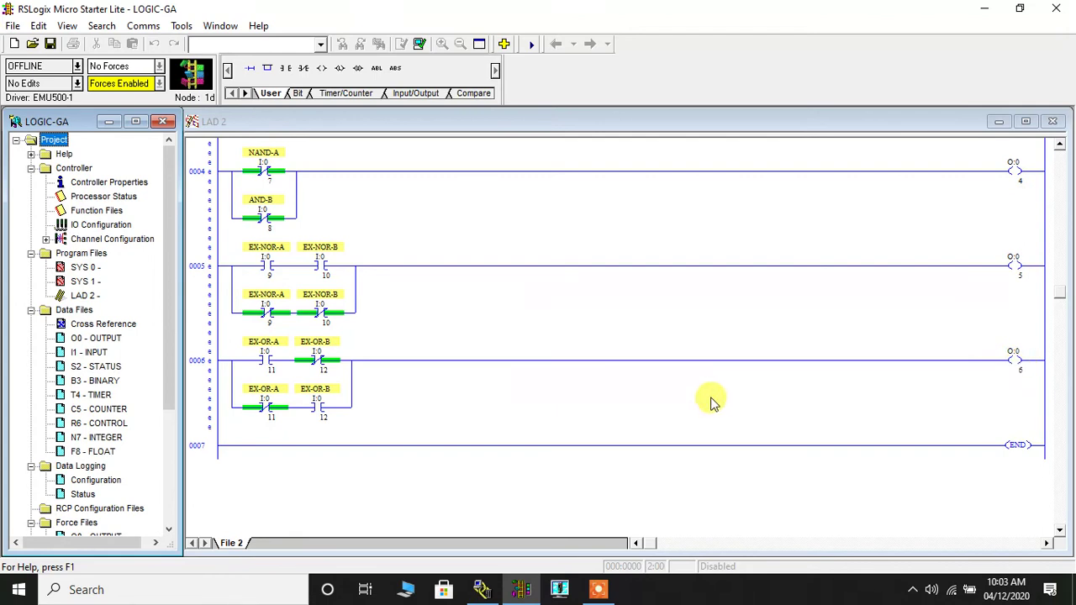
scroll(706, 397, "up", 3)
scroll(708, 391, "up", 1)
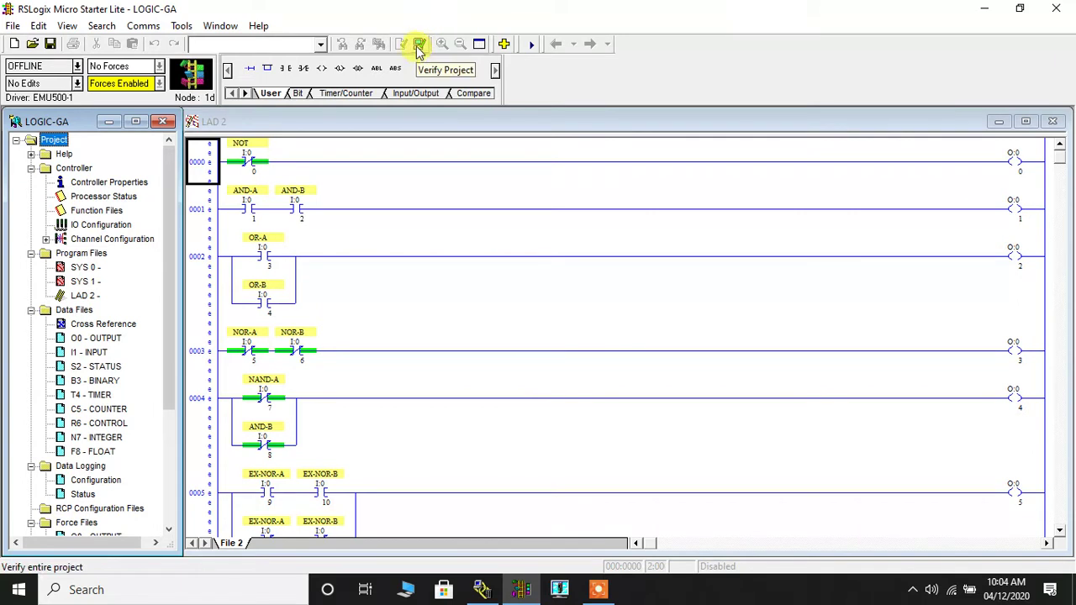
- Verify the entire LOGIC-GA project and save it
left_click(419, 45)
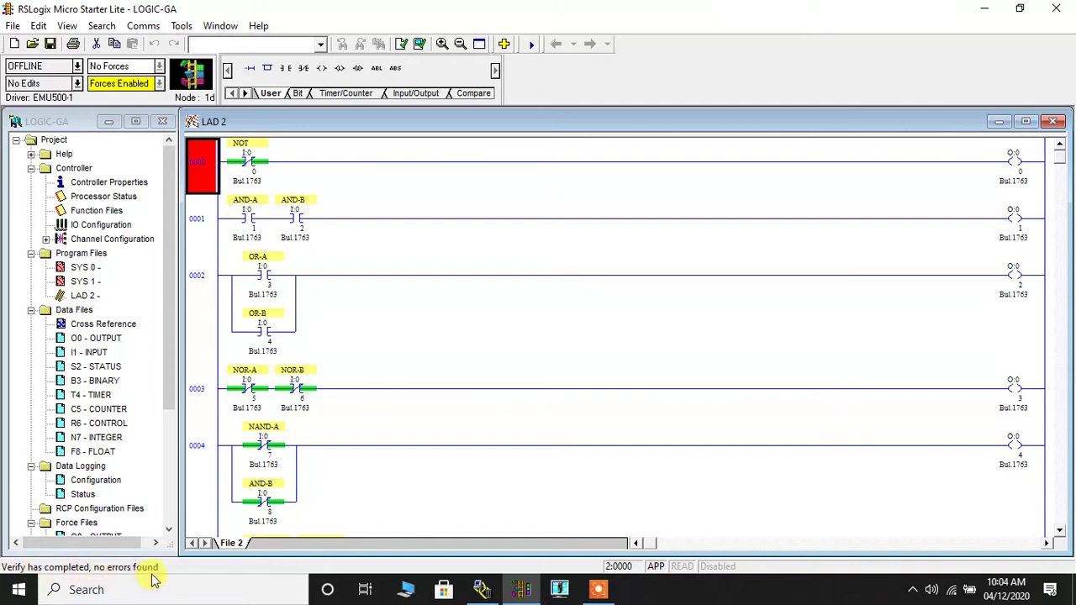
left_click(12, 26)
left_click(37, 101)
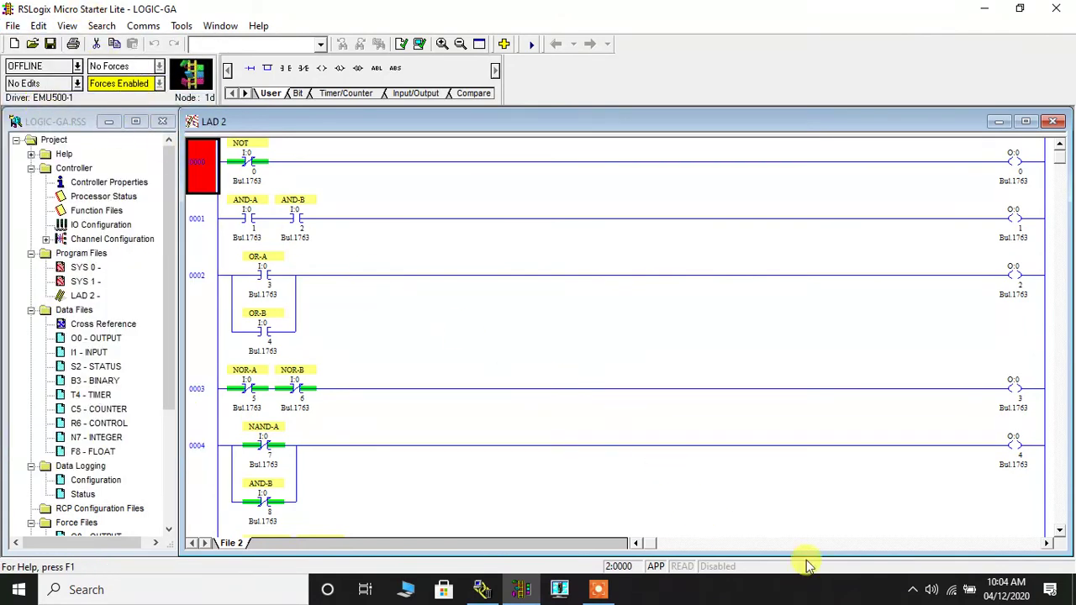
mouse_move(1008, 593)
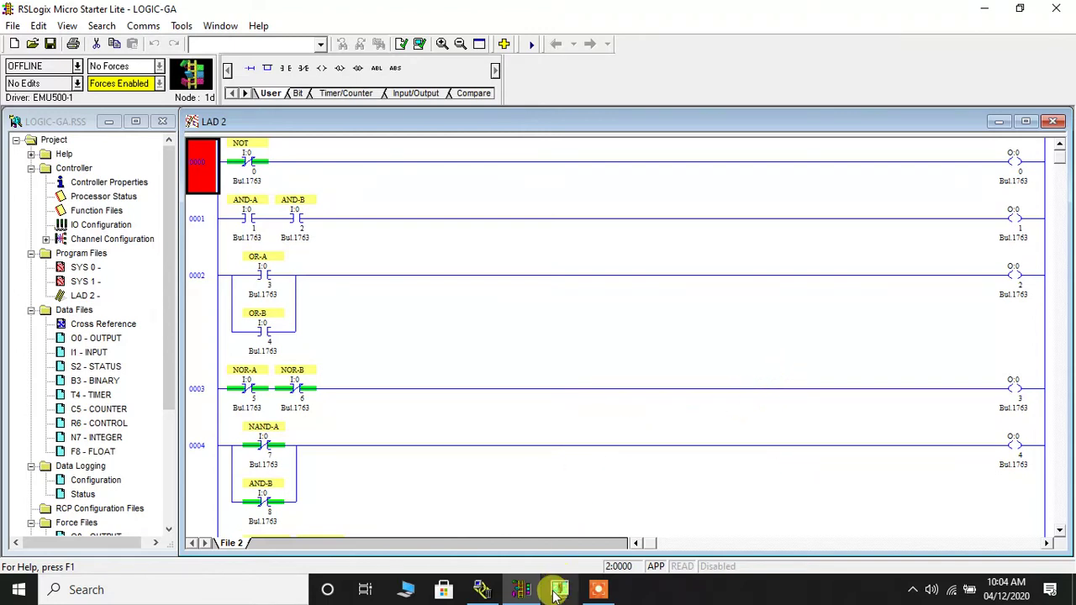
- Launch RSLogix Emulate500 and open LOGIC-GA from the RSLOGIX500 folder with main file 2 and station 1
left_click(561, 592)
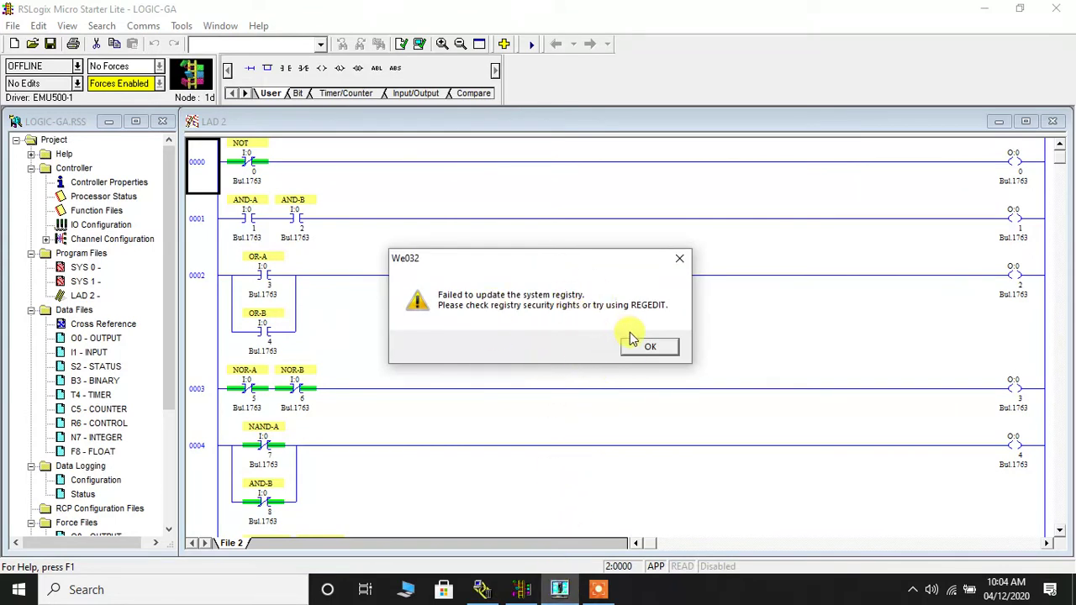
left_click(650, 349)
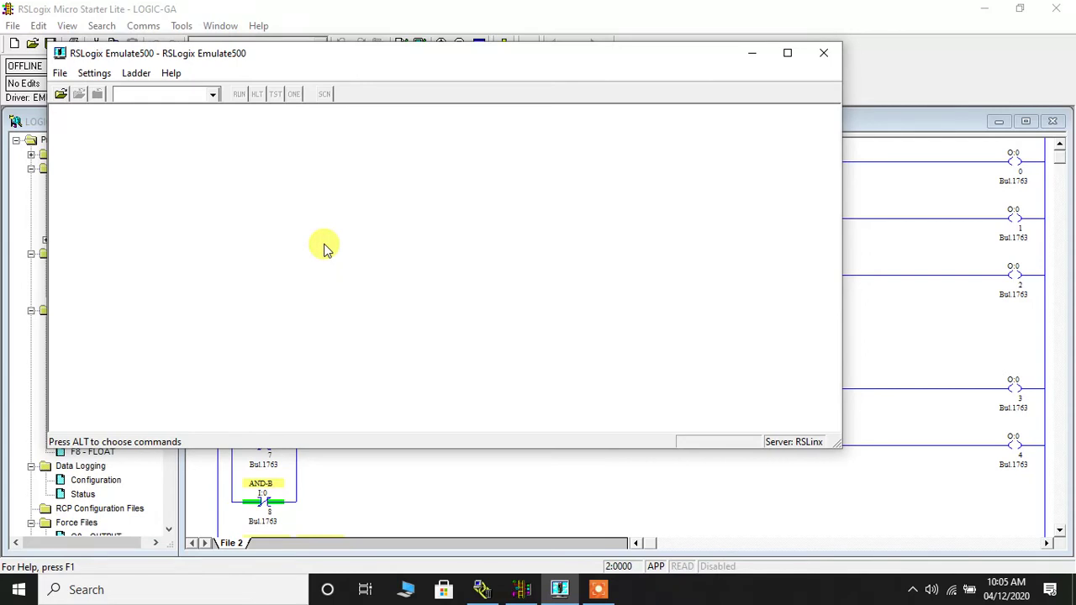
left_click(60, 73)
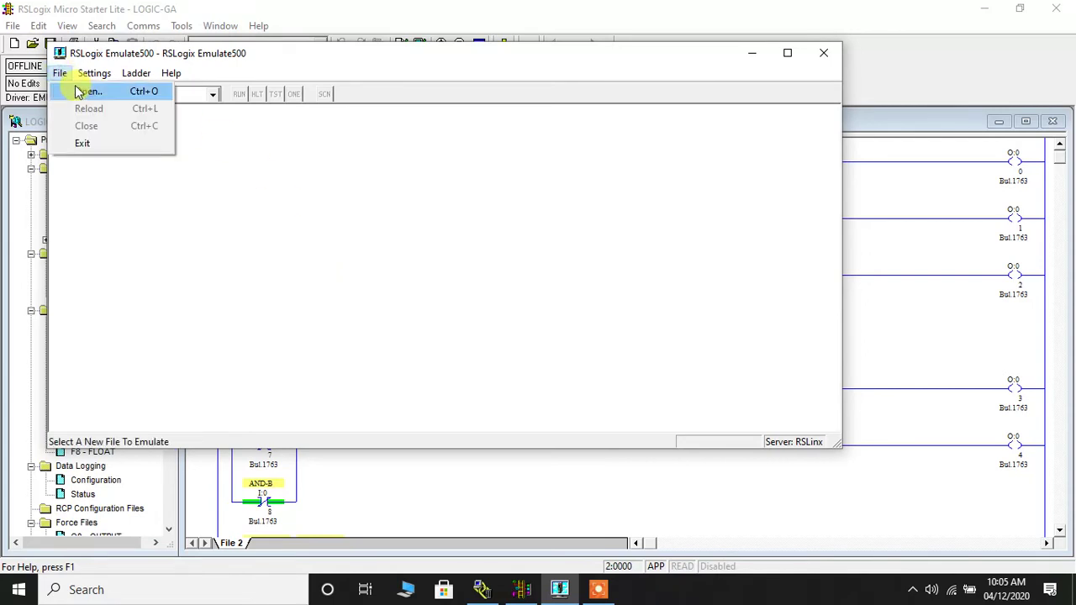
left_click(84, 91)
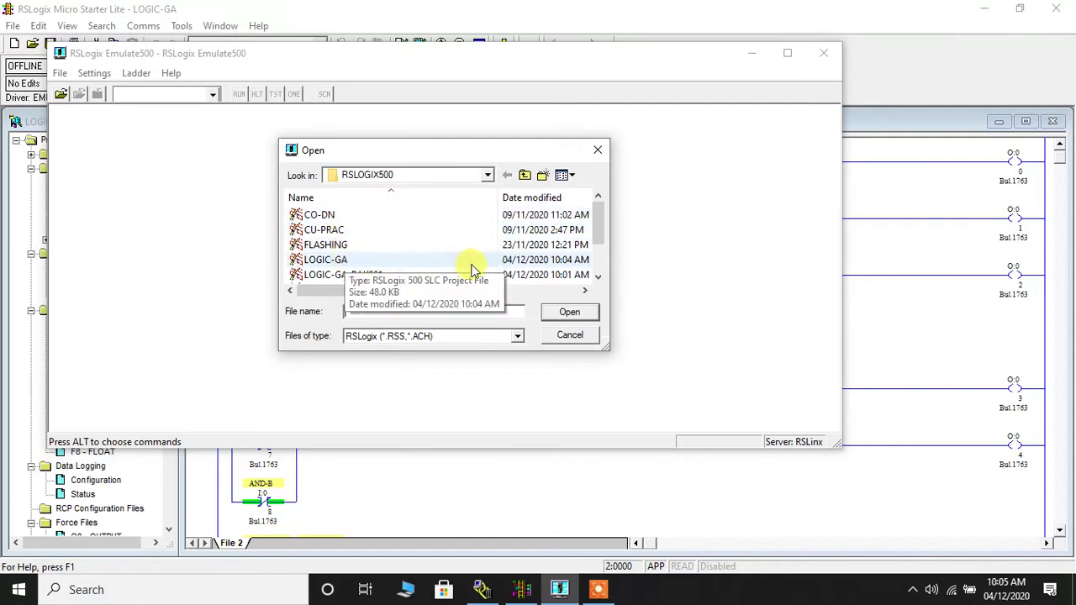
left_click(401, 262)
left_click(575, 318)
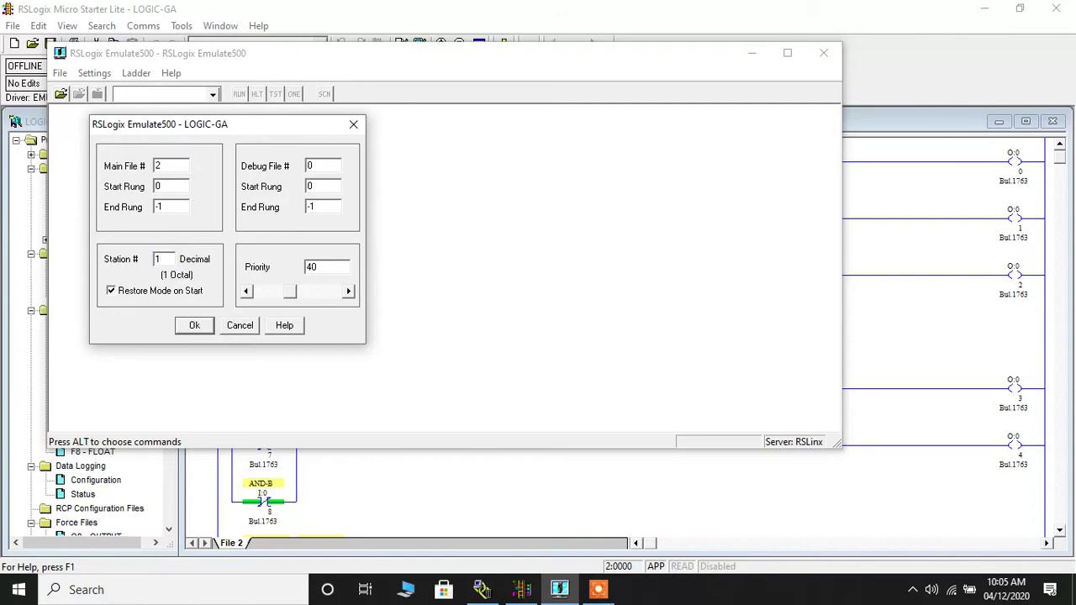
left_click(196, 328)
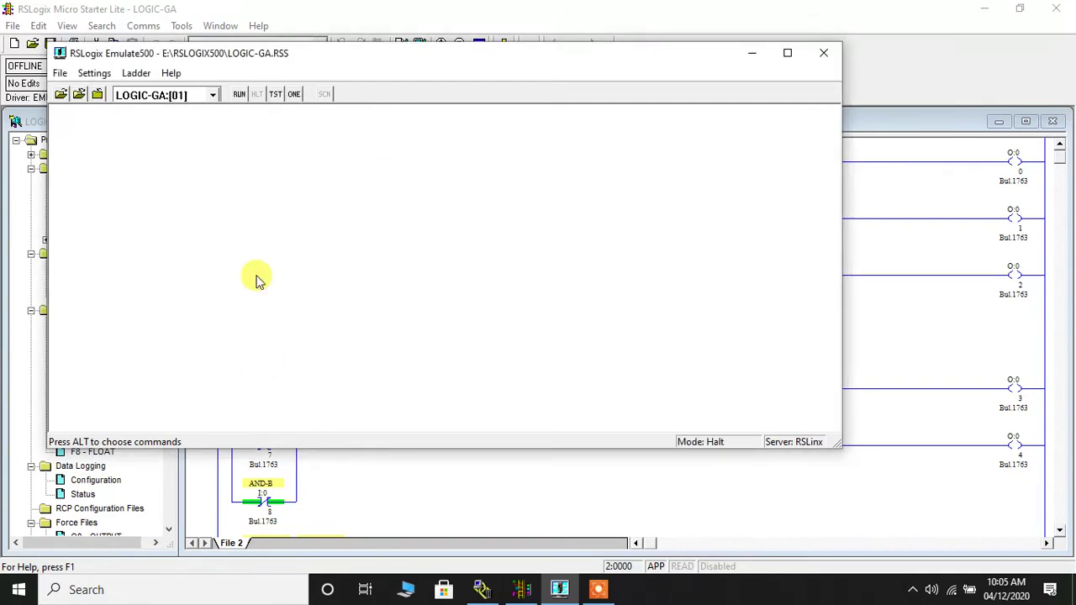
- Run the emulated LOGIC-GA processor, switch back to RSLogix Micro Starter Lite and take the program online
left_click(239, 97)
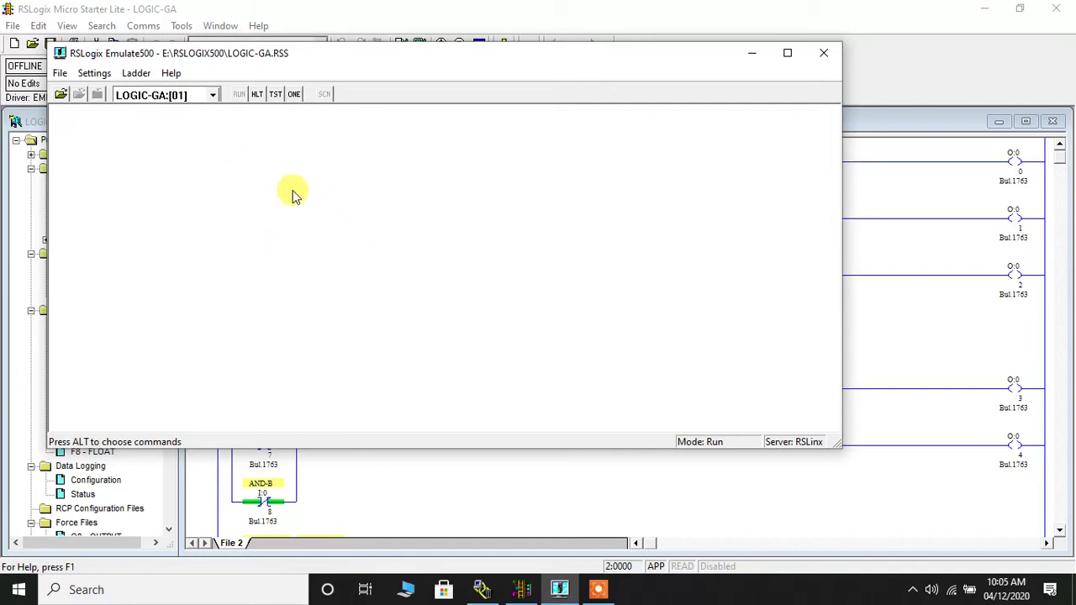
left_click(922, 228)
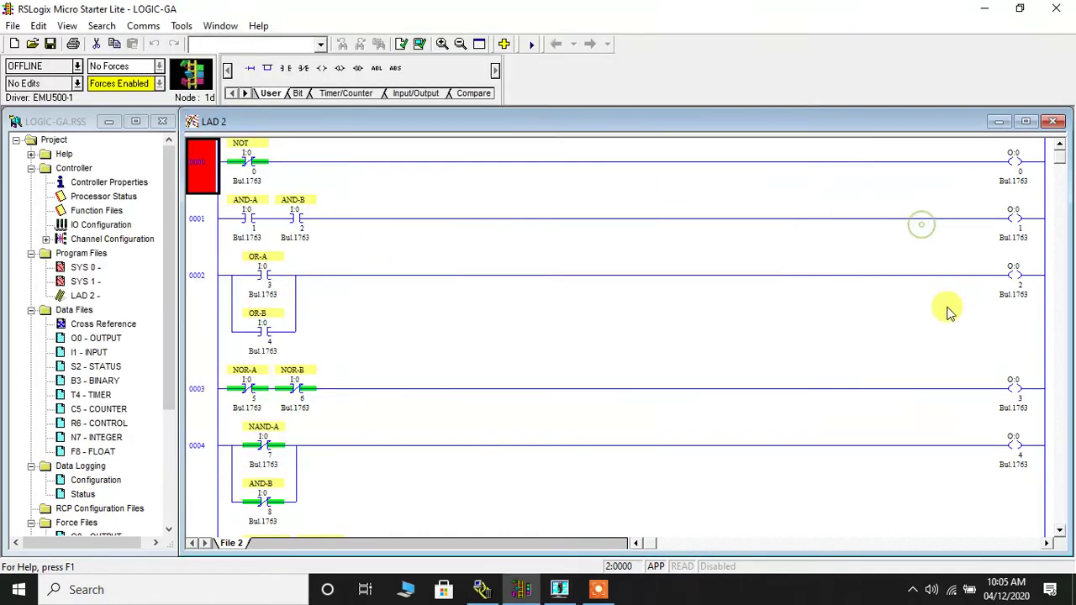
left_click(77, 66)
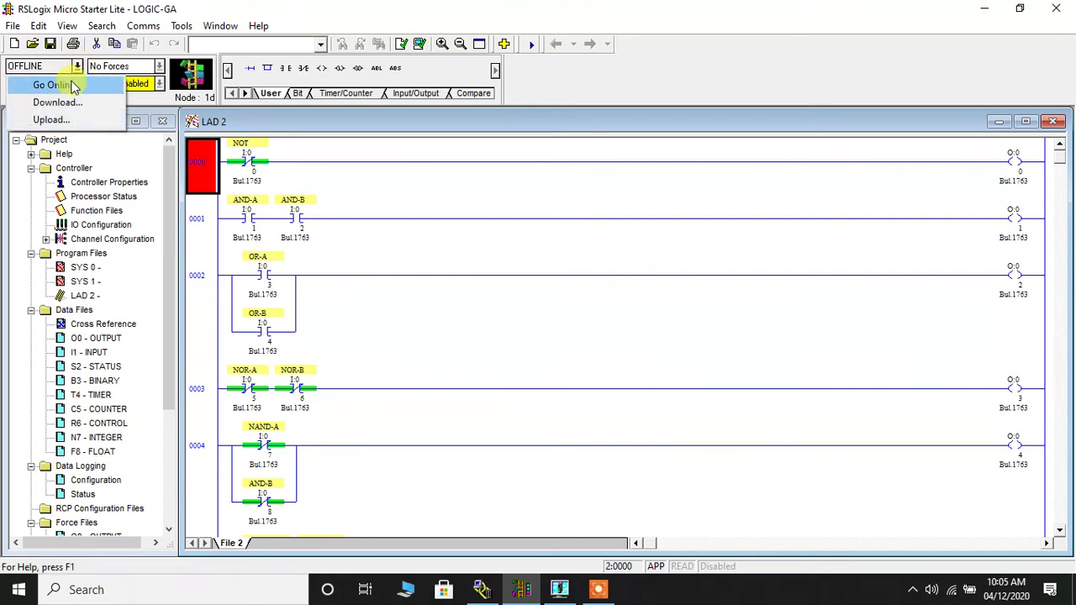
left_click(72, 87)
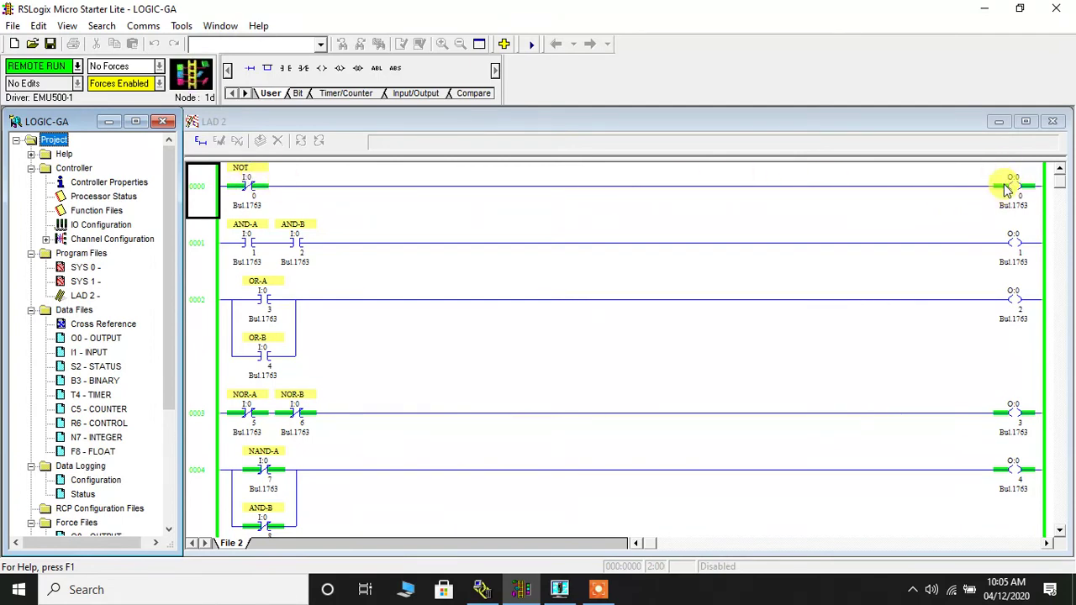
- Test the NOT gate on rung 0000 by forcing input I:0/0 on, off and on again
left_click(257, 195)
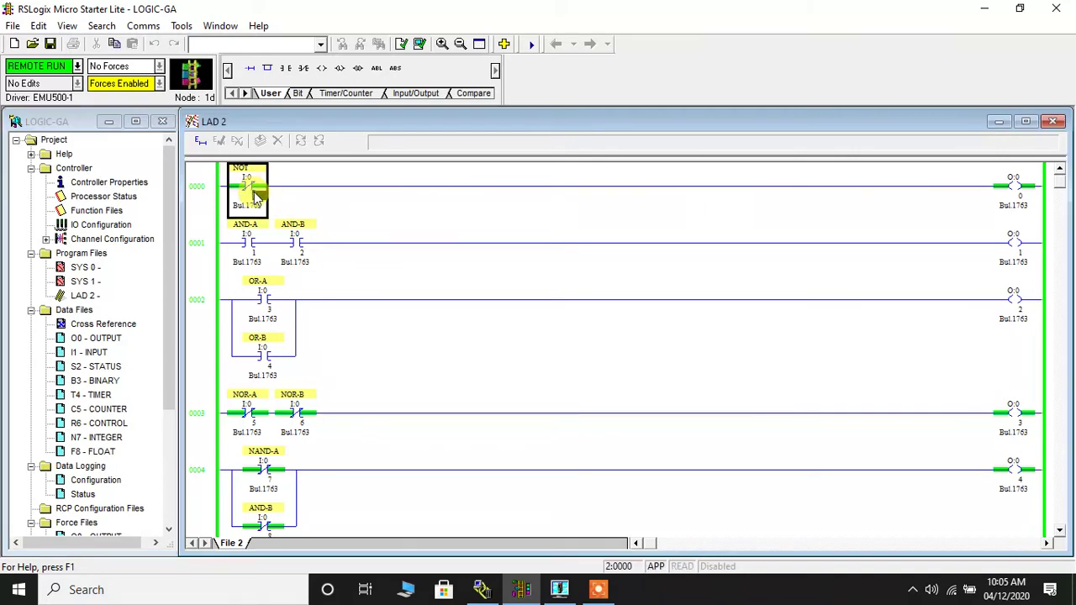
right_click(257, 196)
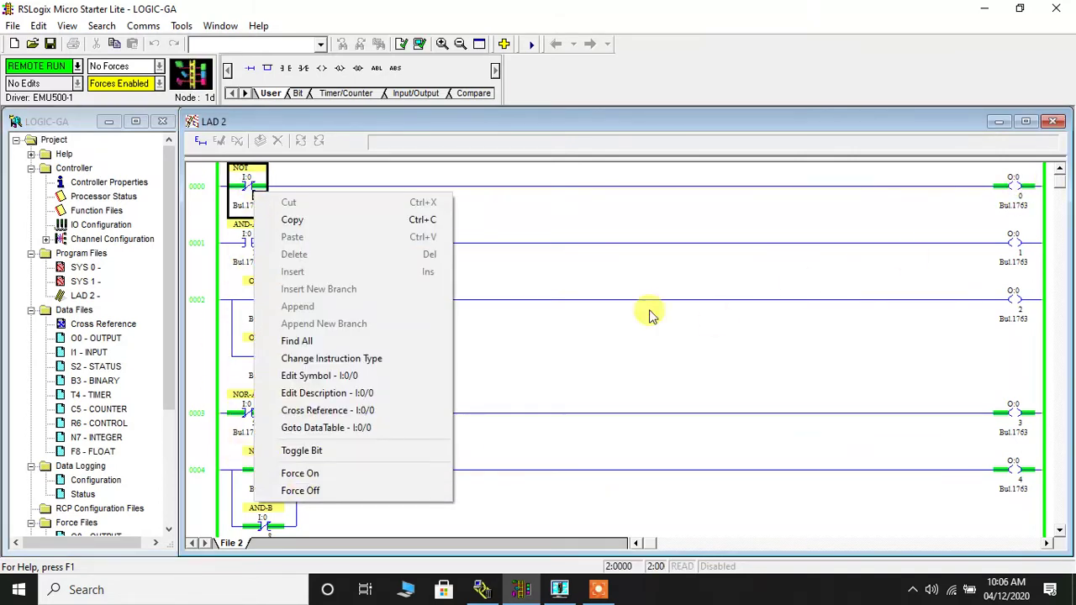
left_click(328, 473)
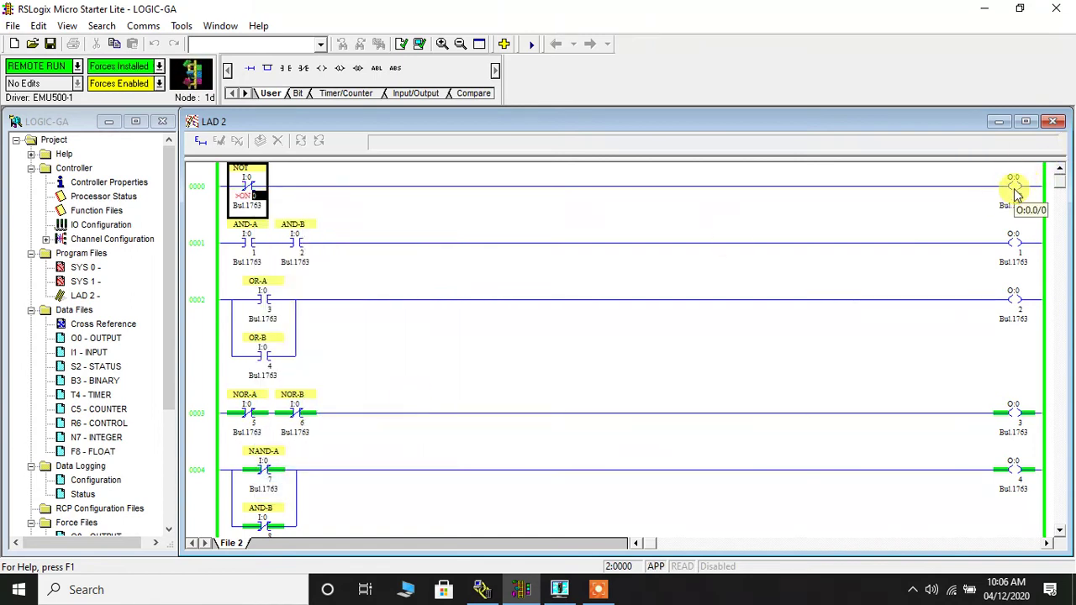
right_click(246, 174)
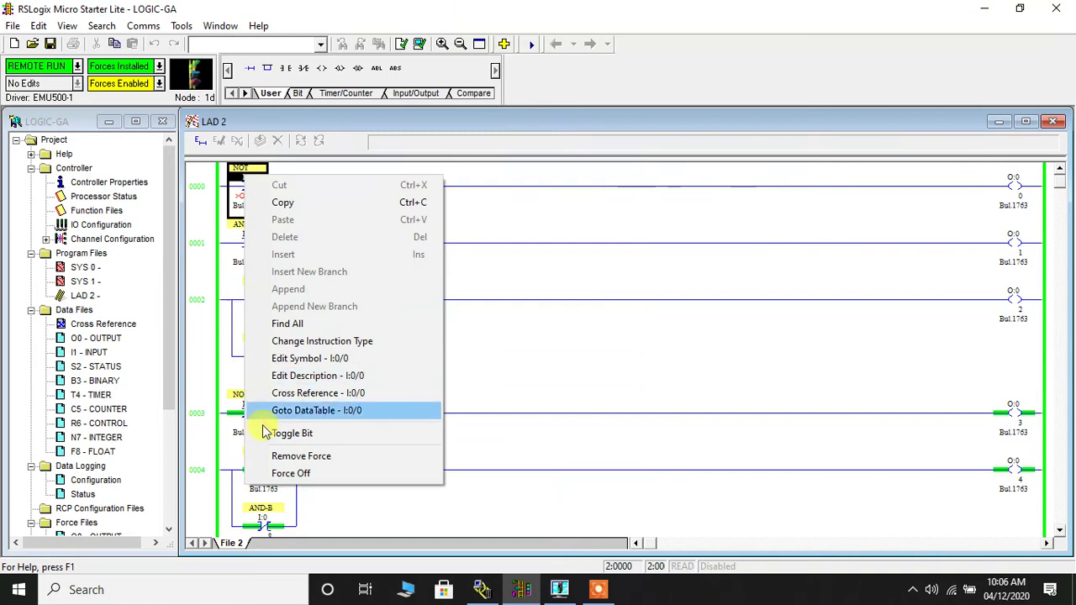
left_click(273, 473)
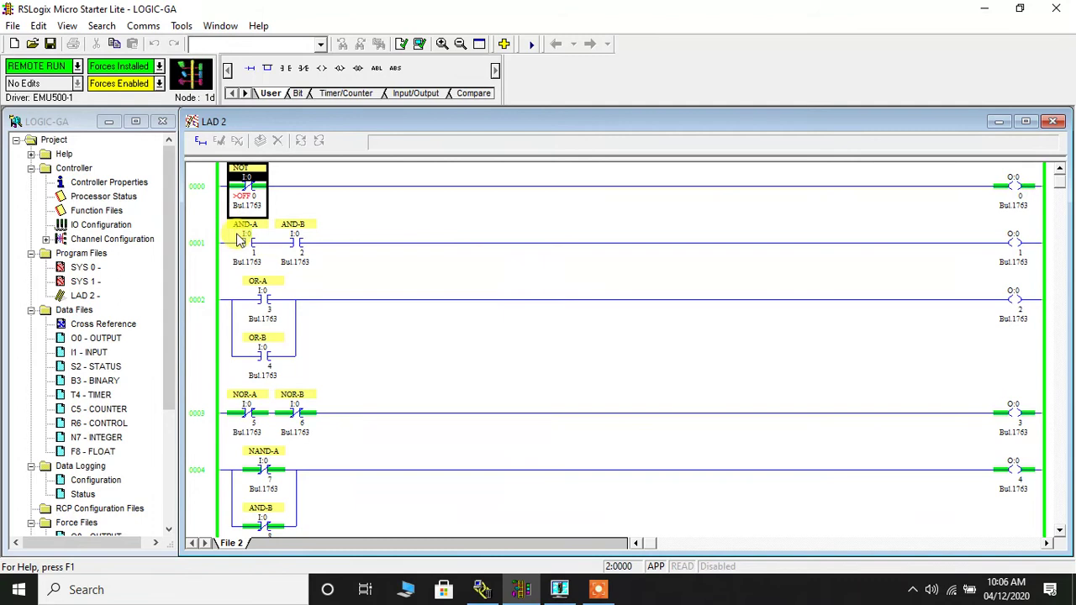
right_click(247, 180)
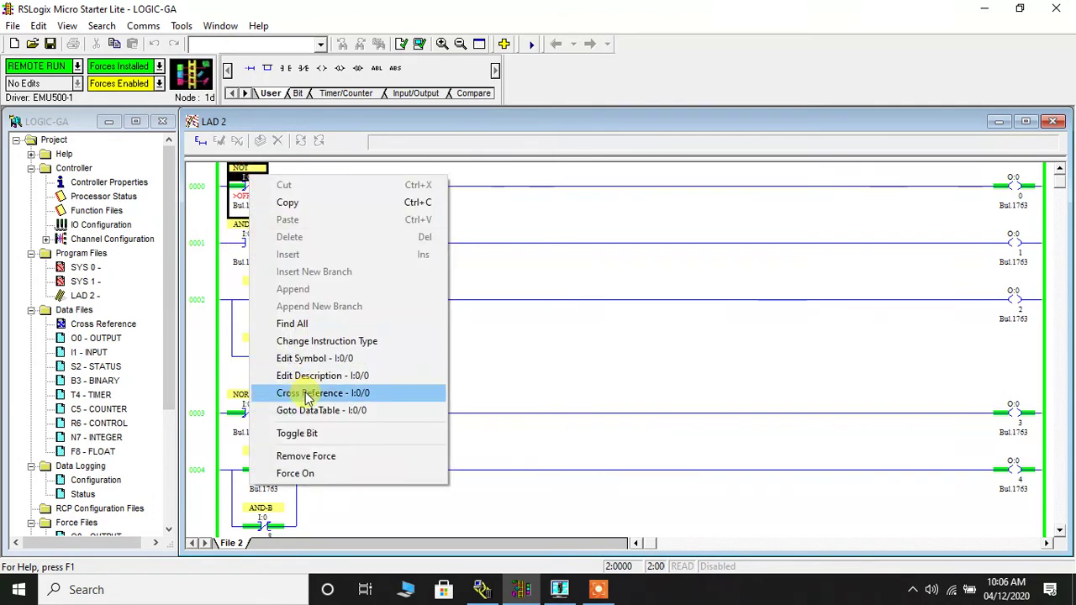
left_click(322, 473)
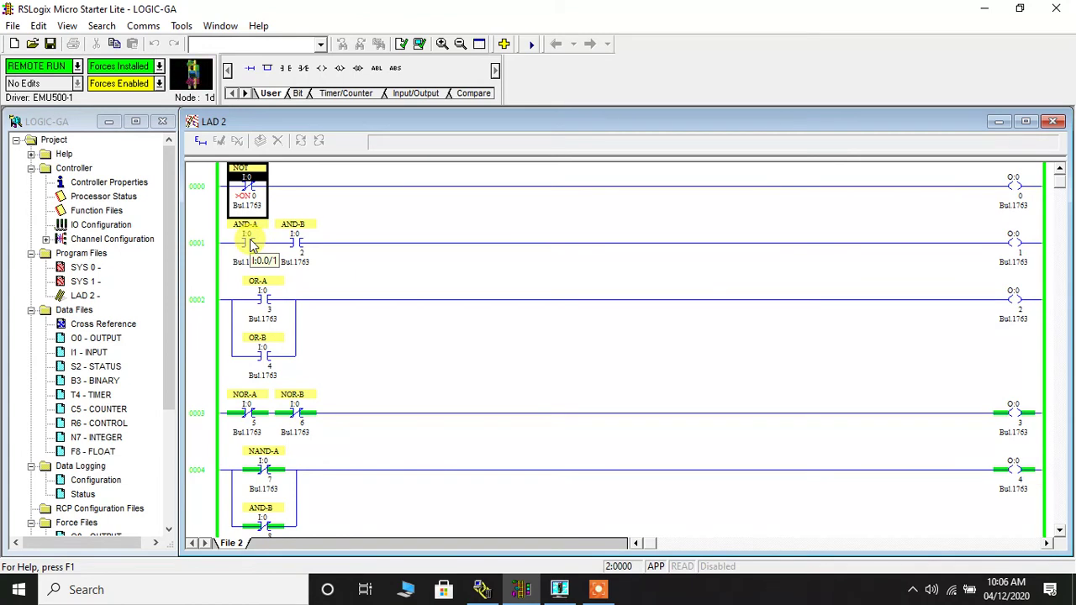
- Force the AND-A input I:0/1 on rung 0001 on, then force it off
left_click(251, 243)
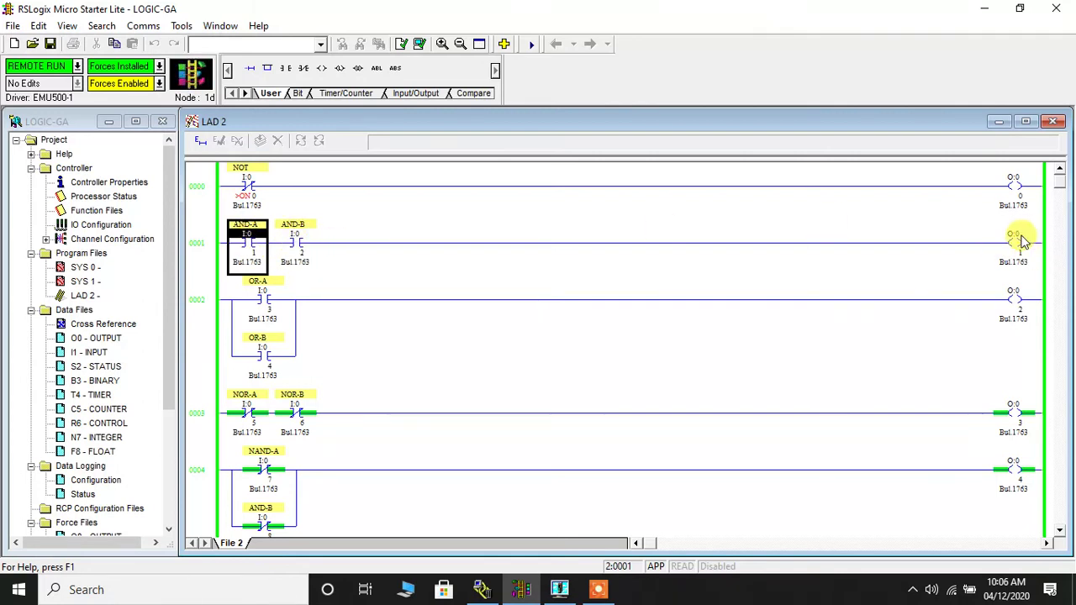
right_click(249, 245)
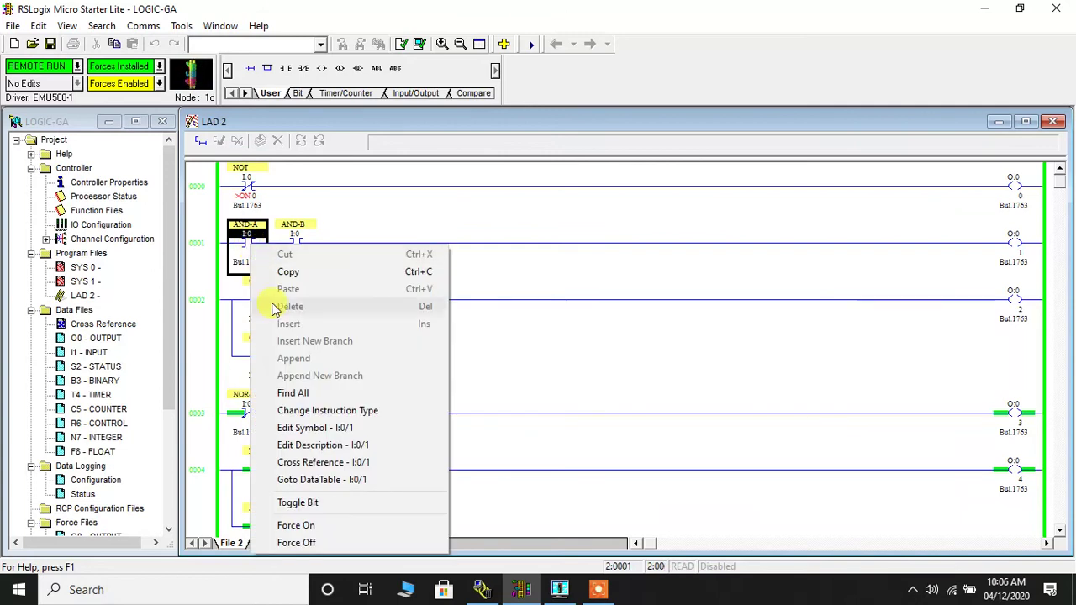
left_click(299, 527)
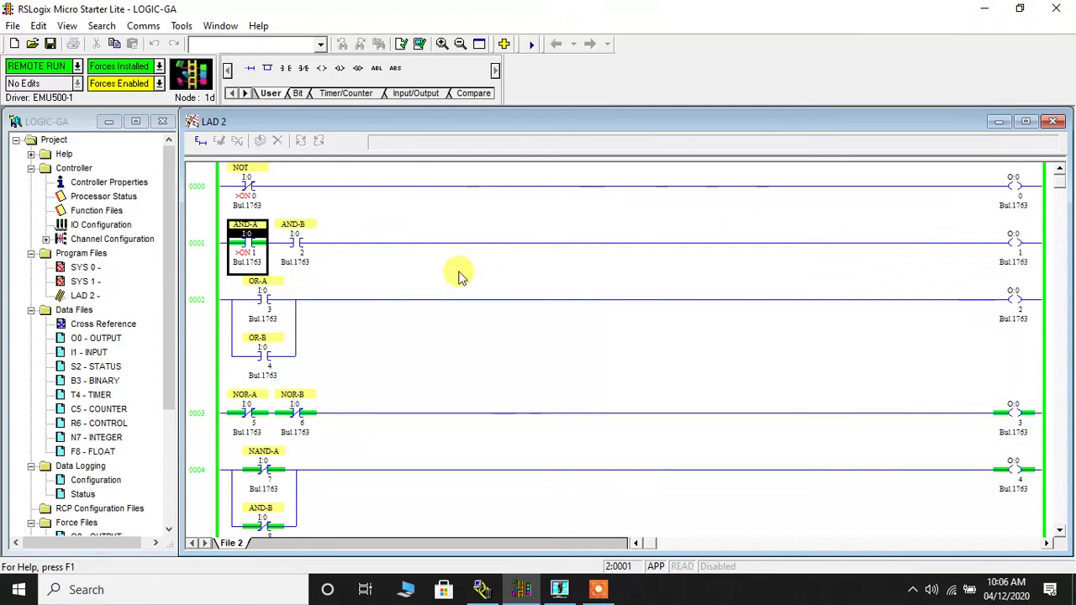
right_click(255, 257)
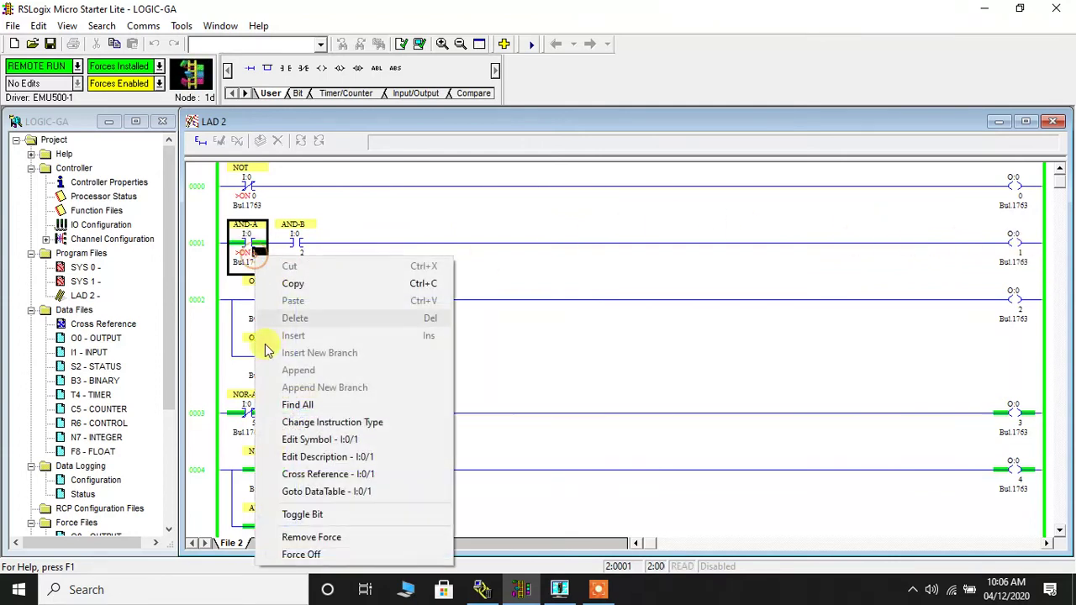
left_click(294, 553)
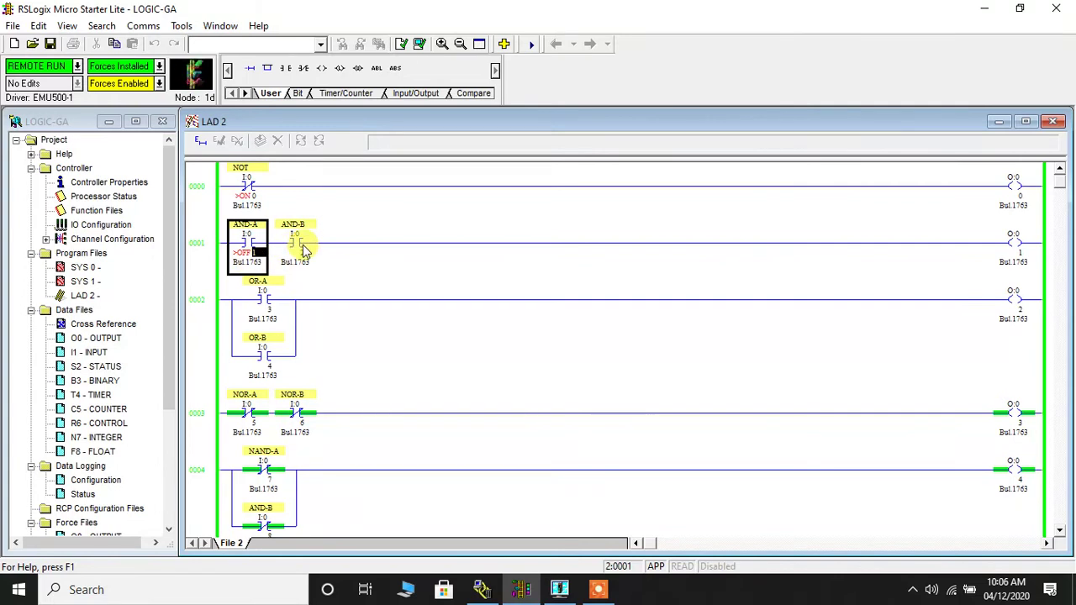
- Force the AND-B input I:0/2 on, then force AND-A on so both AND gate inputs are on
left_click(298, 245)
right_click(303, 248)
left_click(382, 527)
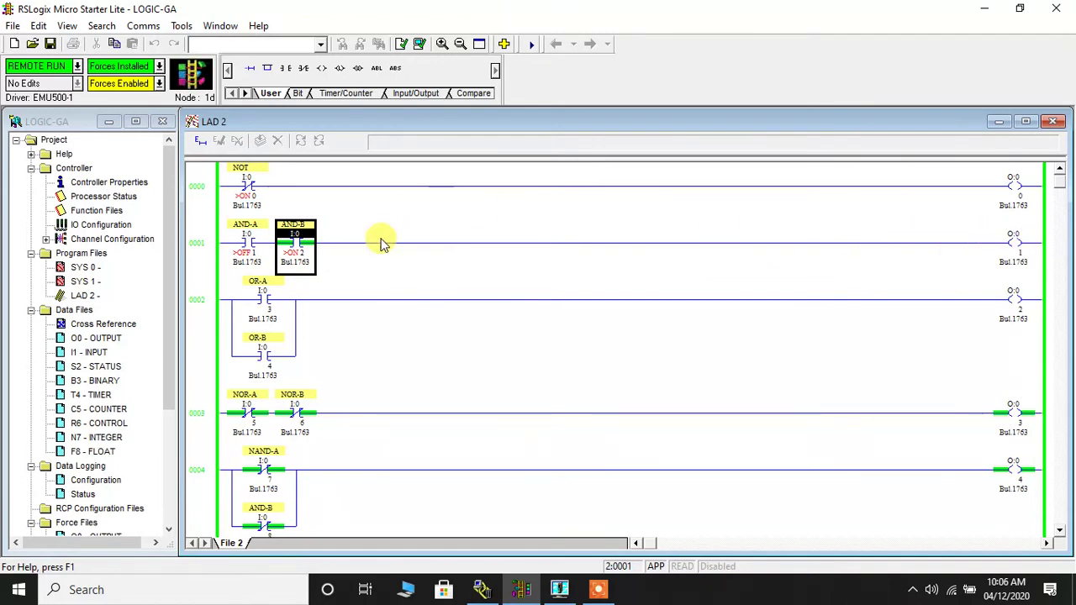
right_click(250, 255)
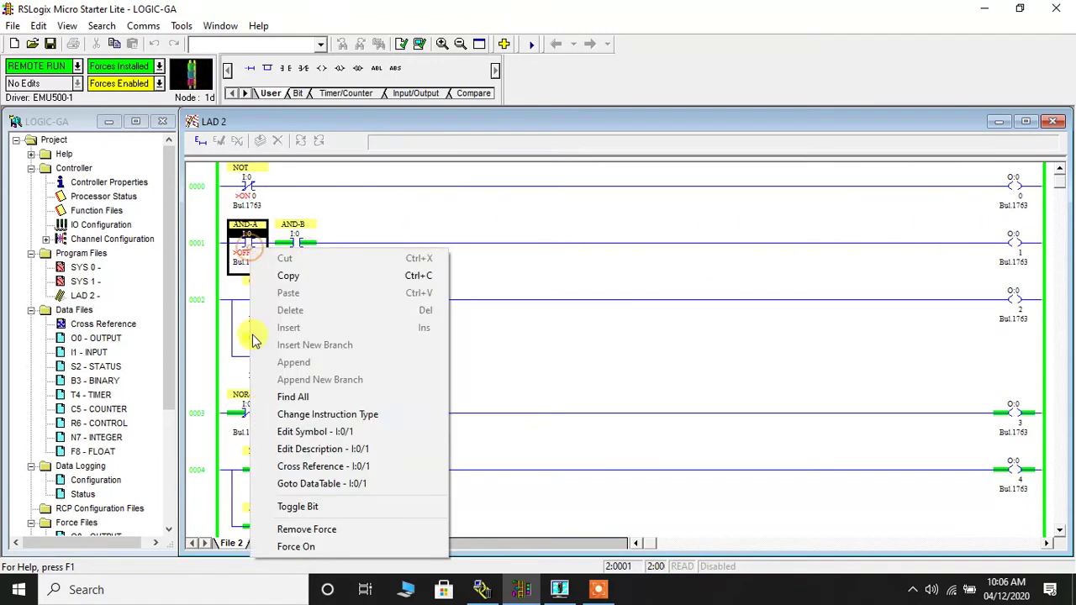
left_click(308, 543)
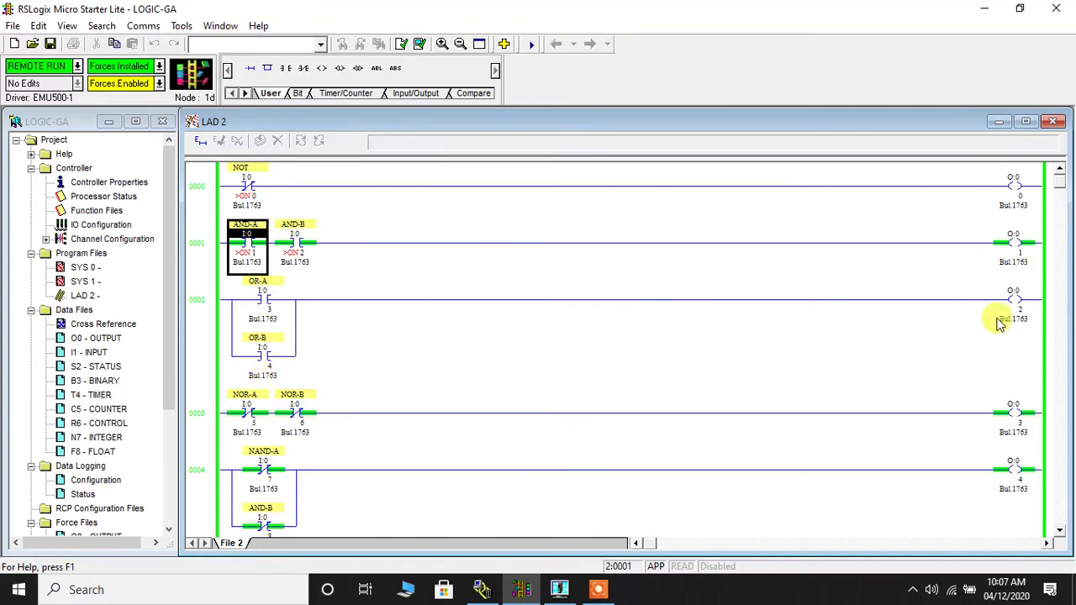
- Force the OR-A input I:0/3 on rung 0002 on, then force it off
left_click(262, 295)
right_click(262, 296)
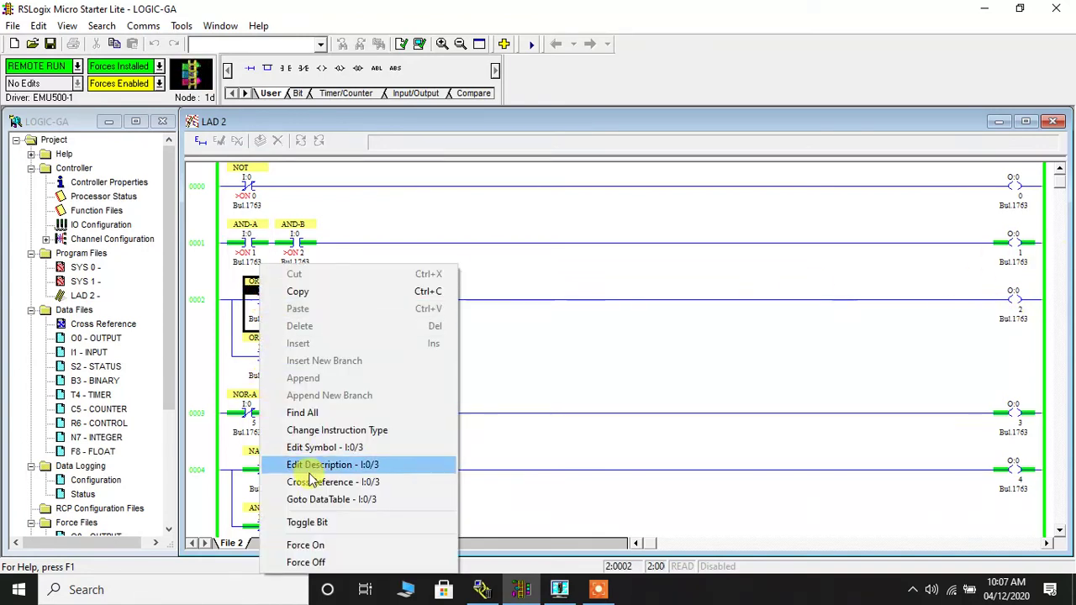
left_click(327, 546)
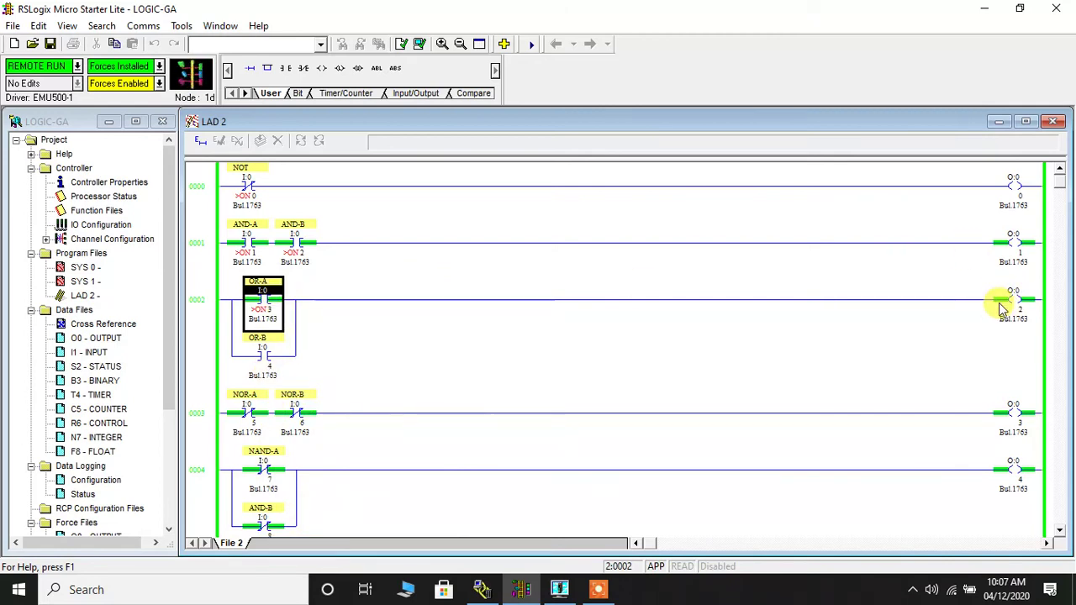
right_click(260, 298)
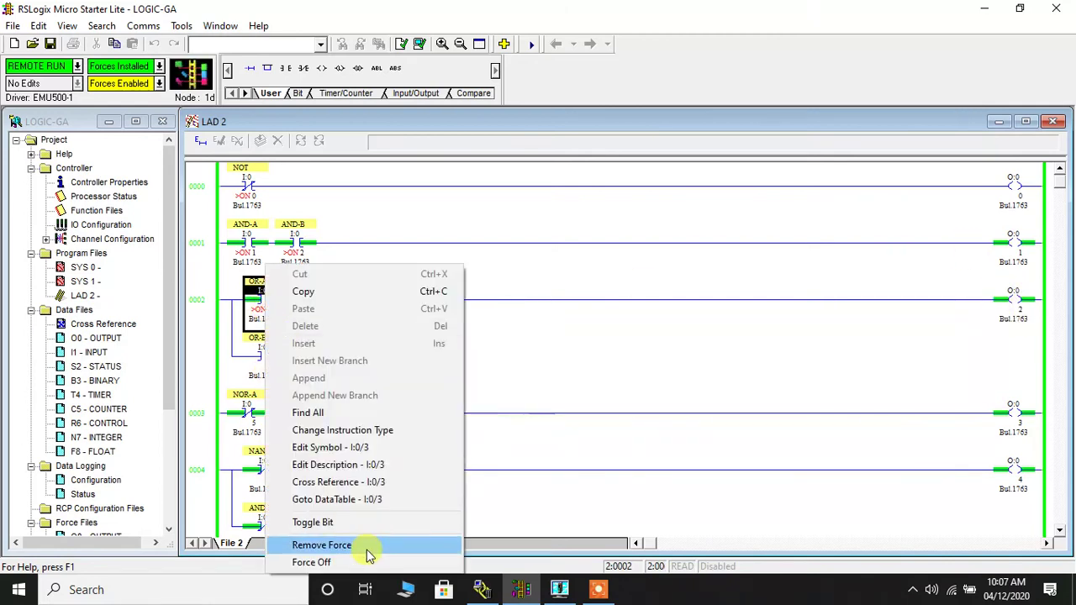
left_click(351, 562)
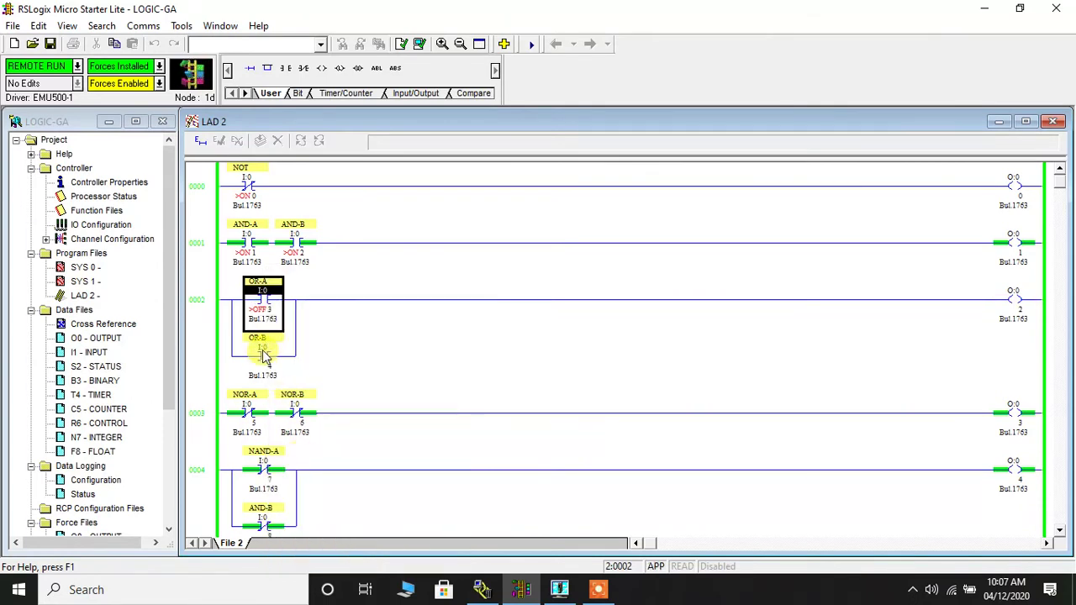
- Force the OR-B input I:0/4 on, then force OR-A on so both OR gate inputs are on
right_click(266, 366)
left_click(306, 328)
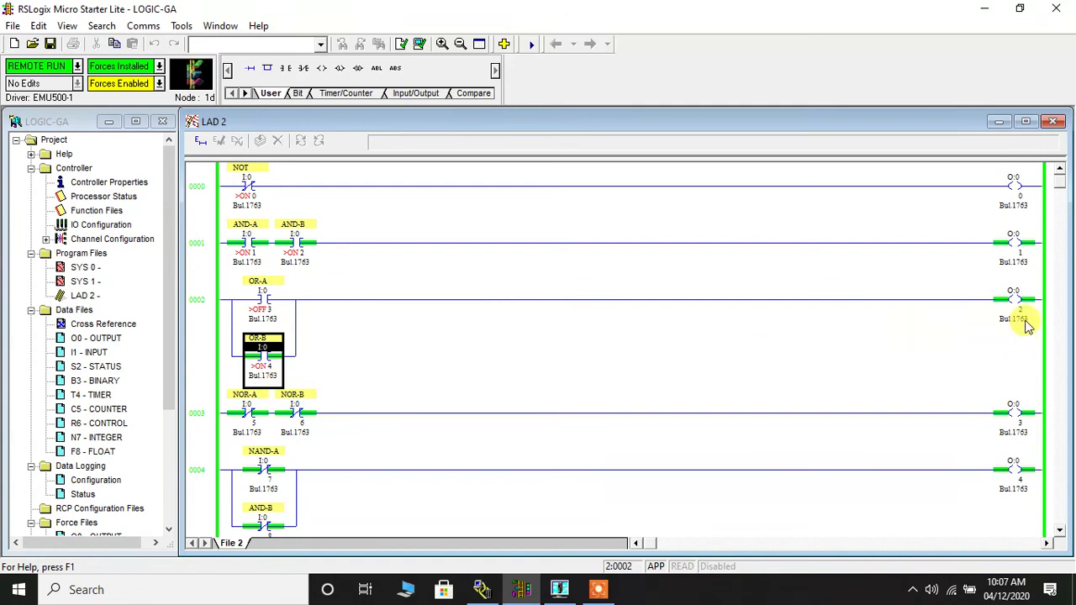
right_click(261, 301)
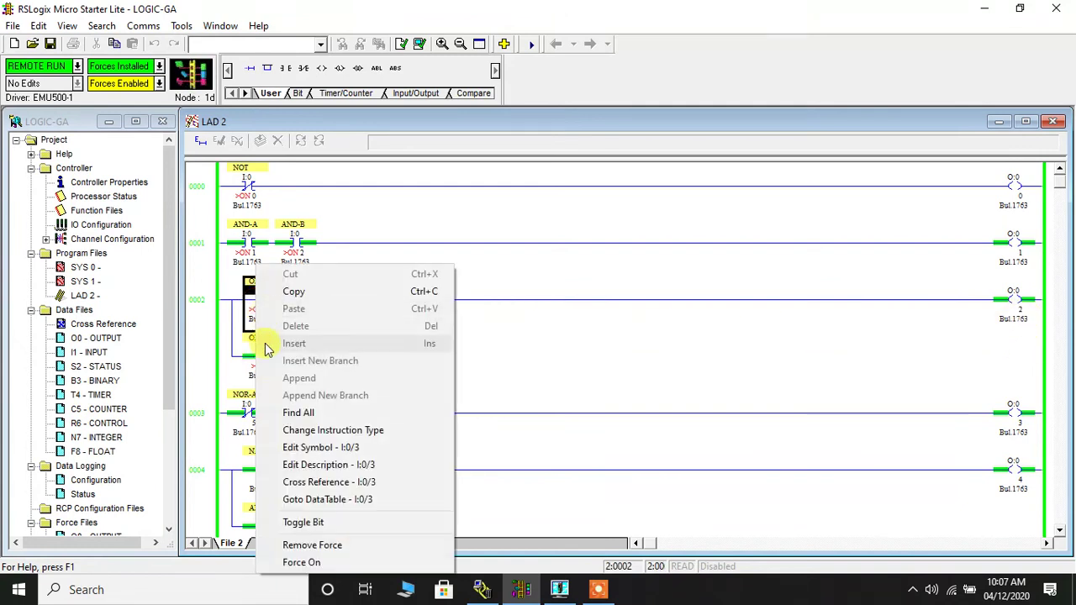
left_click(299, 563)
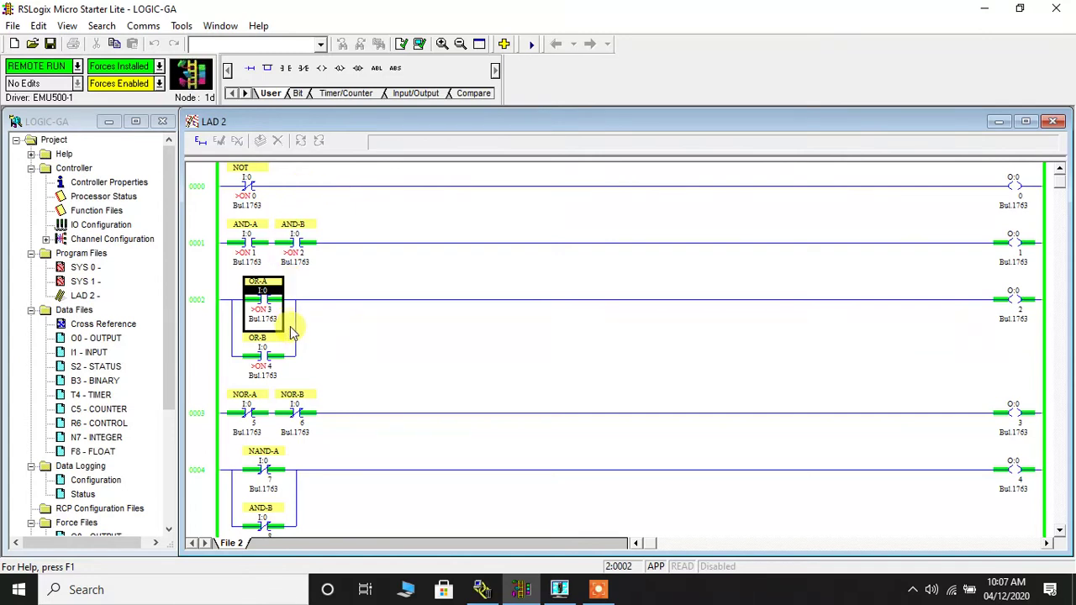
- Force the NOR-A input I:0/5 on rung 0003 off
scroll(290, 326, "down", 3)
scroll(302, 309, "down", 2)
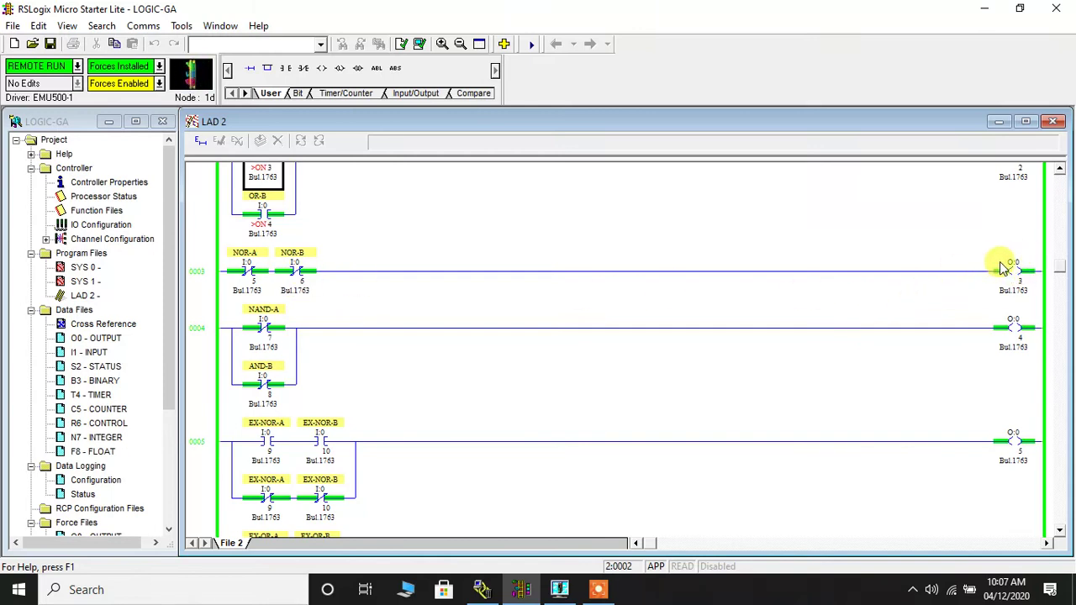
right_click(255, 273)
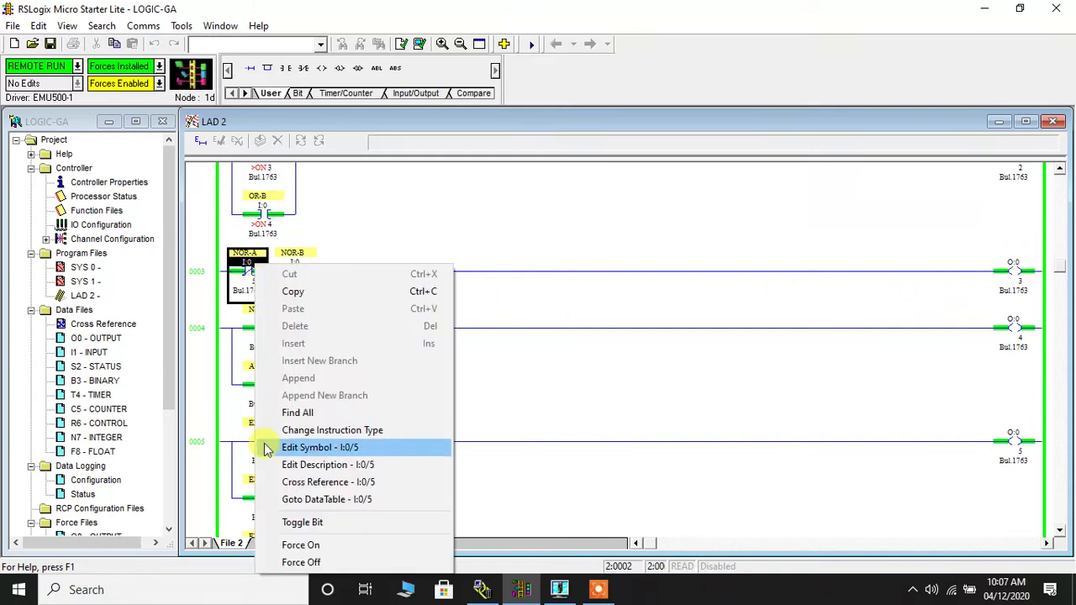
left_click(303, 562)
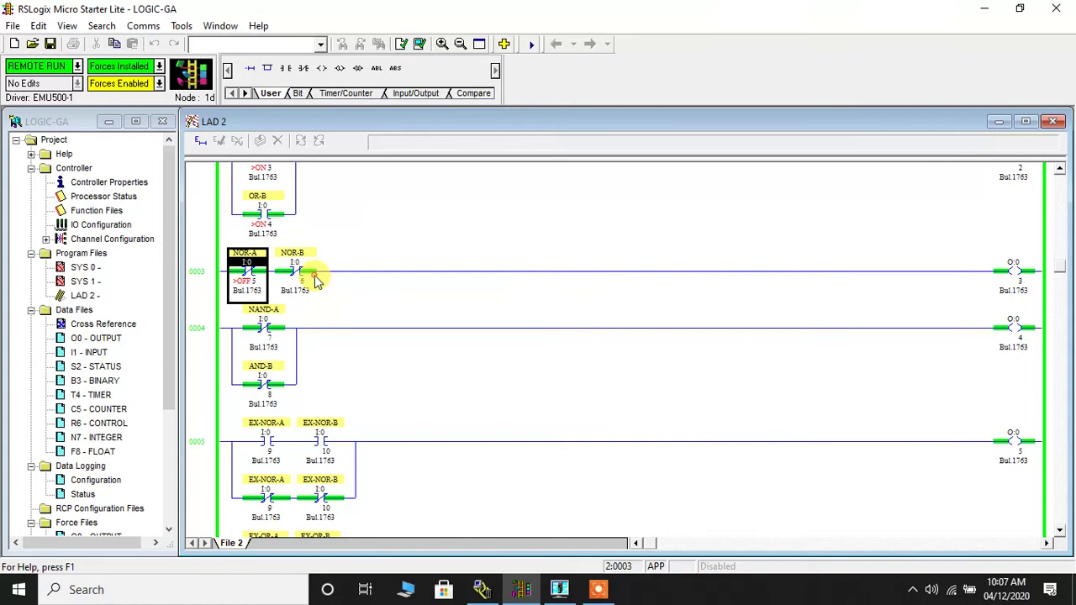
- Force the NOR-B input I:0/6 on rung 0003 off, then force NOR-A I:0/5 on
right_click(307, 273)
left_click(372, 563)
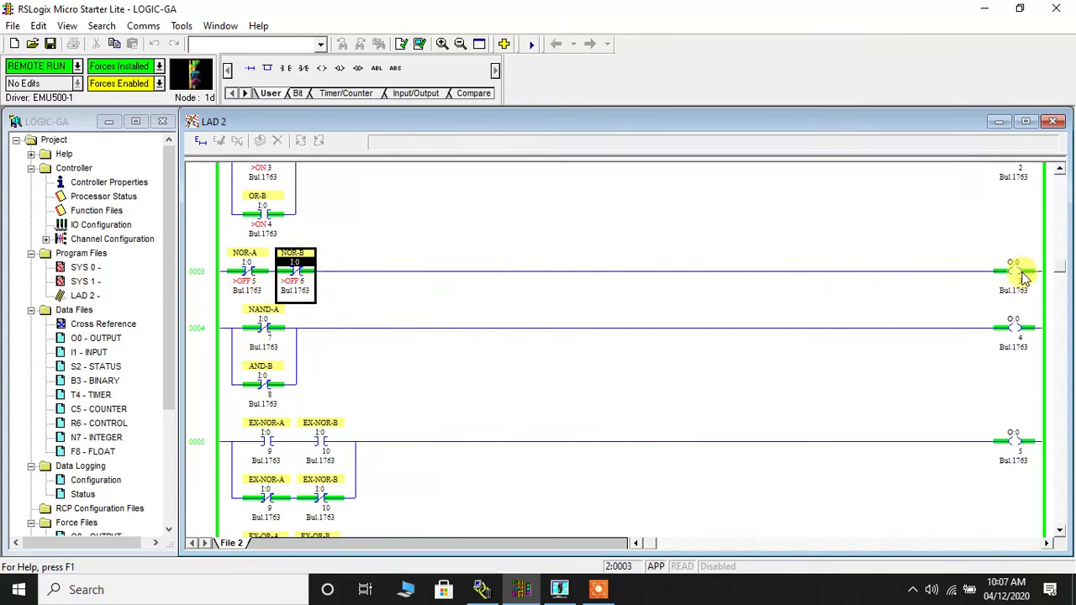
right_click(244, 280)
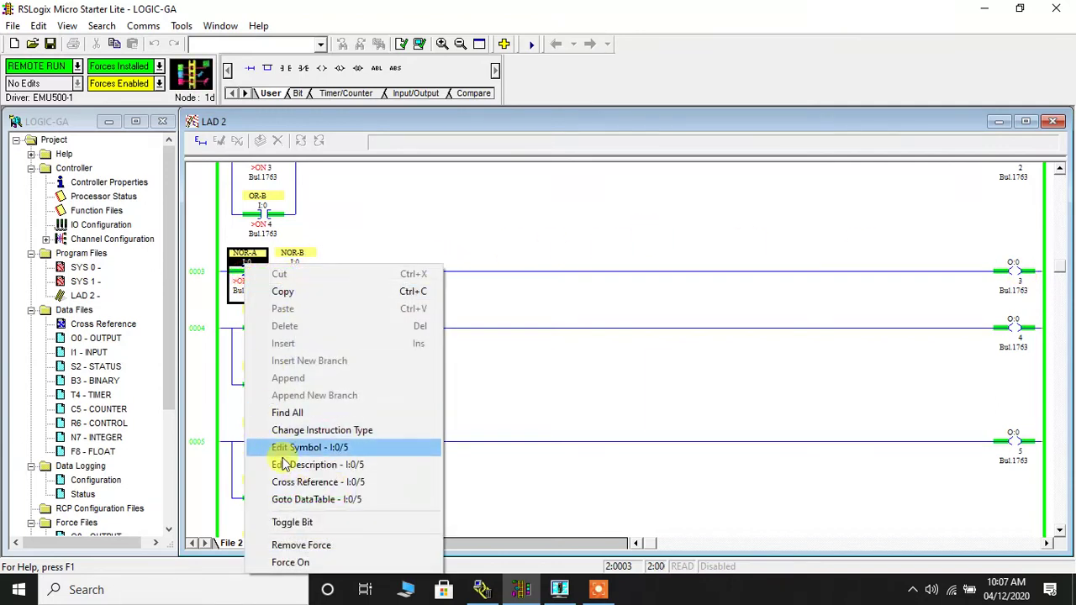
left_click(343, 562)
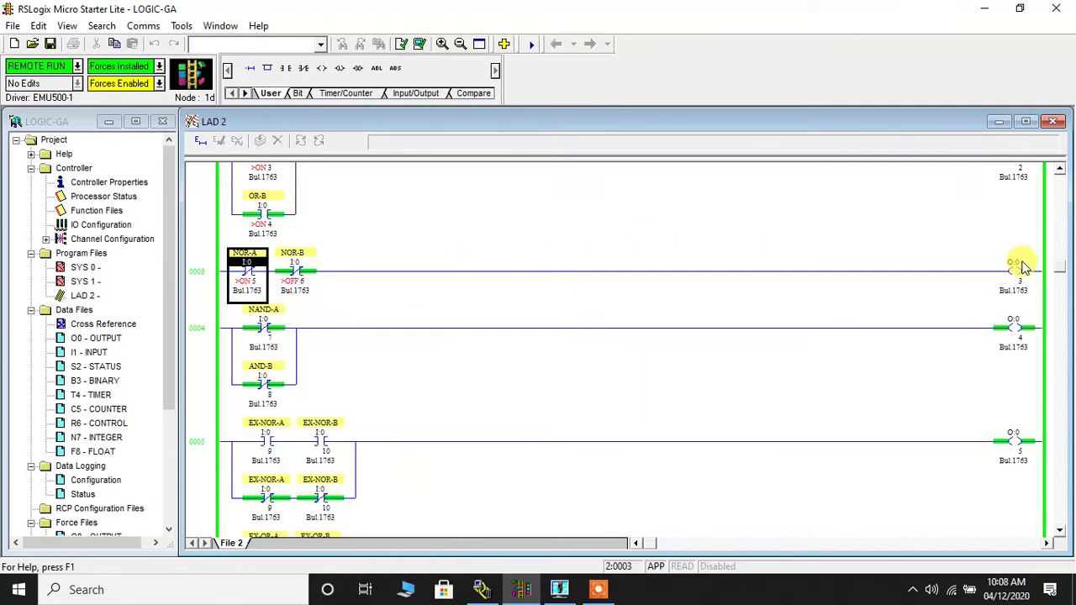
- Force NOR-A back off and force the NOR-B input I:0/6 on
right_click(248, 267)
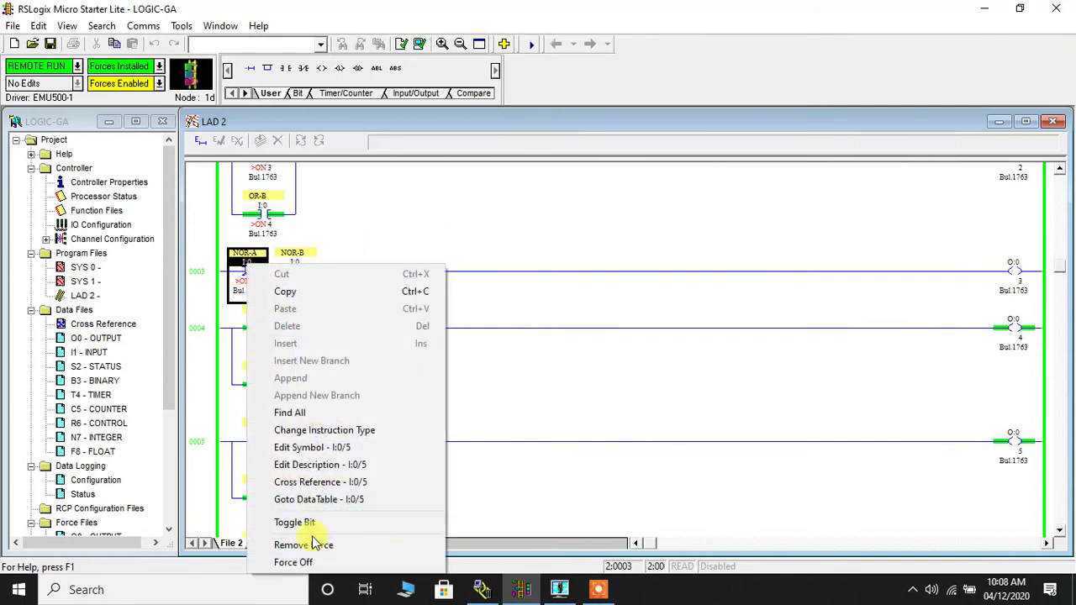
left_click(307, 562)
right_click(300, 270)
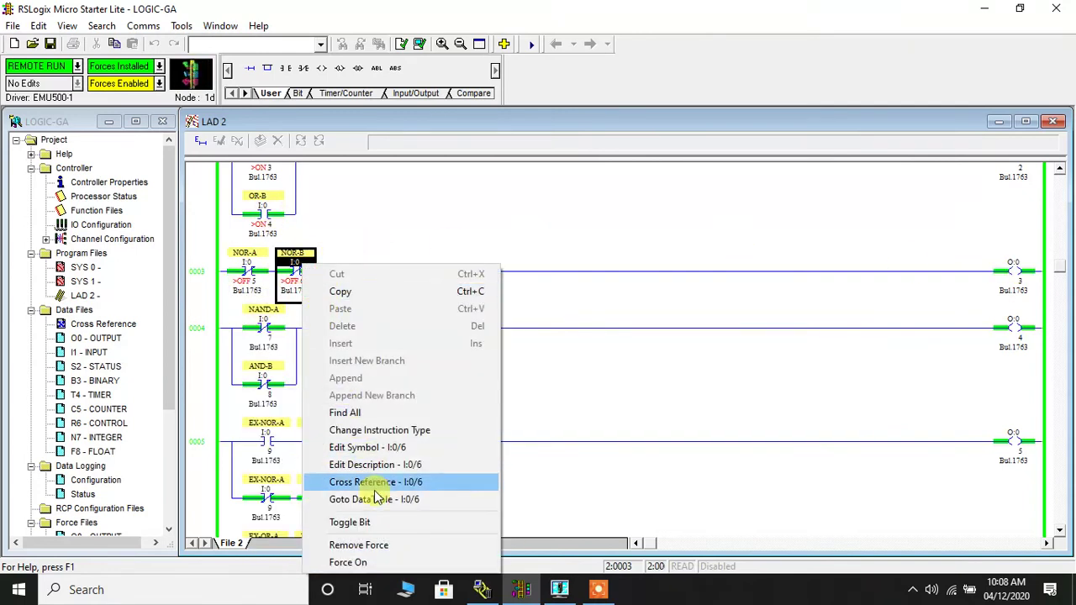
left_click(378, 562)
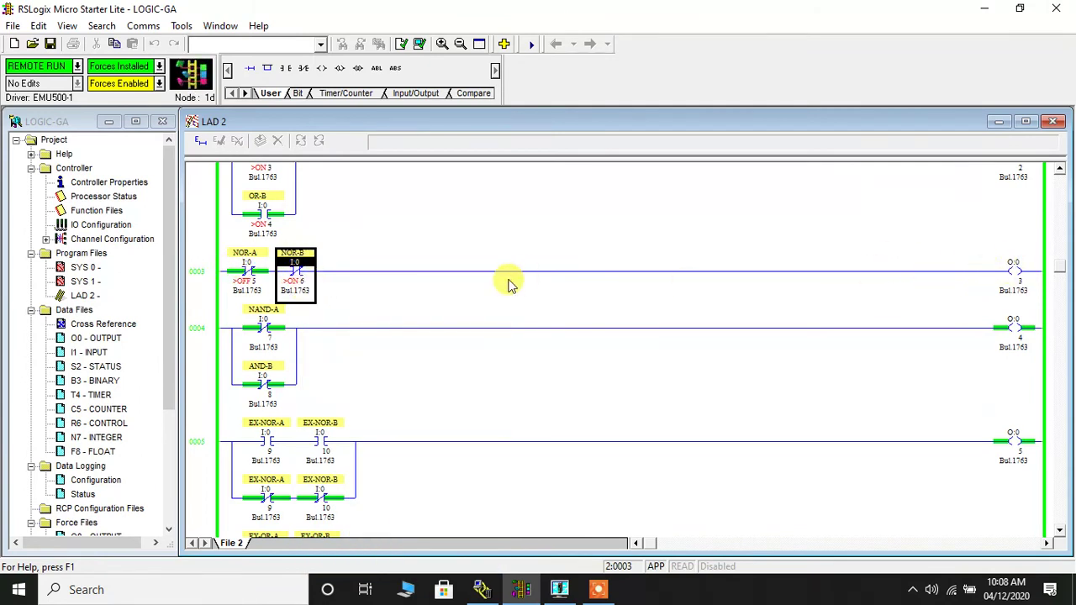
- Force NOR-A I:0/5 on so both NOR gate inputs are on
right_click(247, 268)
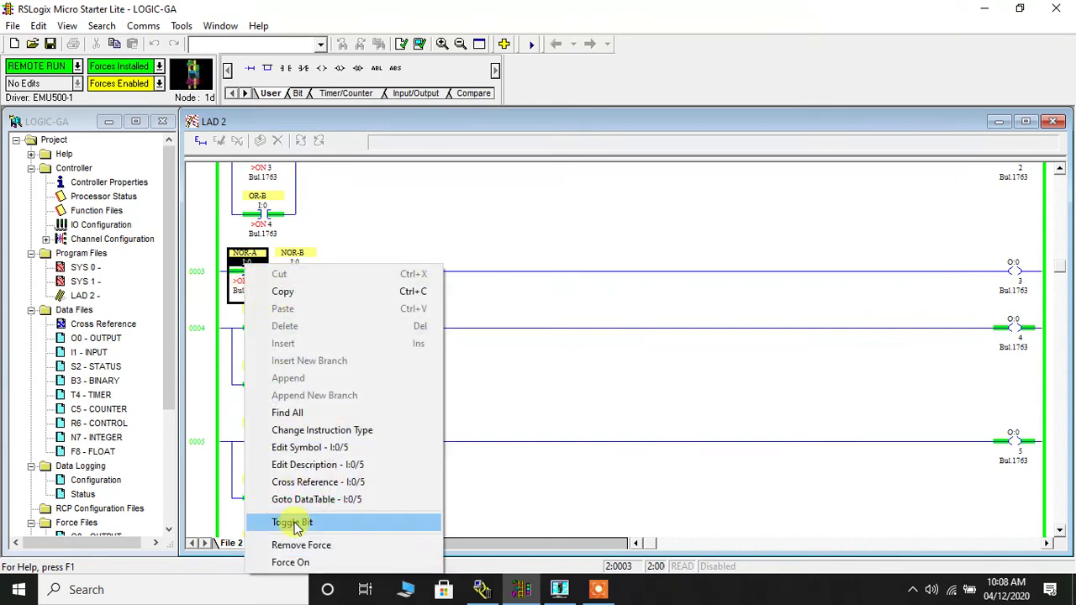
left_click(287, 562)
right_click(295, 278)
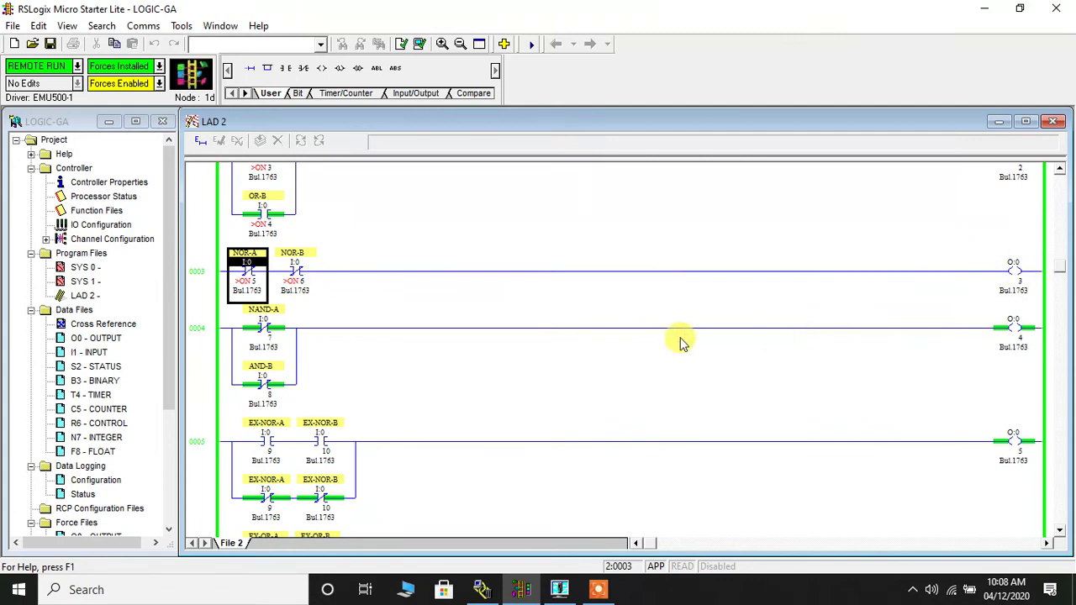
- Force both NAND gate inputs on rung 0004 off: NAND-A I:0/7 and AND-B I:0/8
scroll(326, 339, "down", 1)
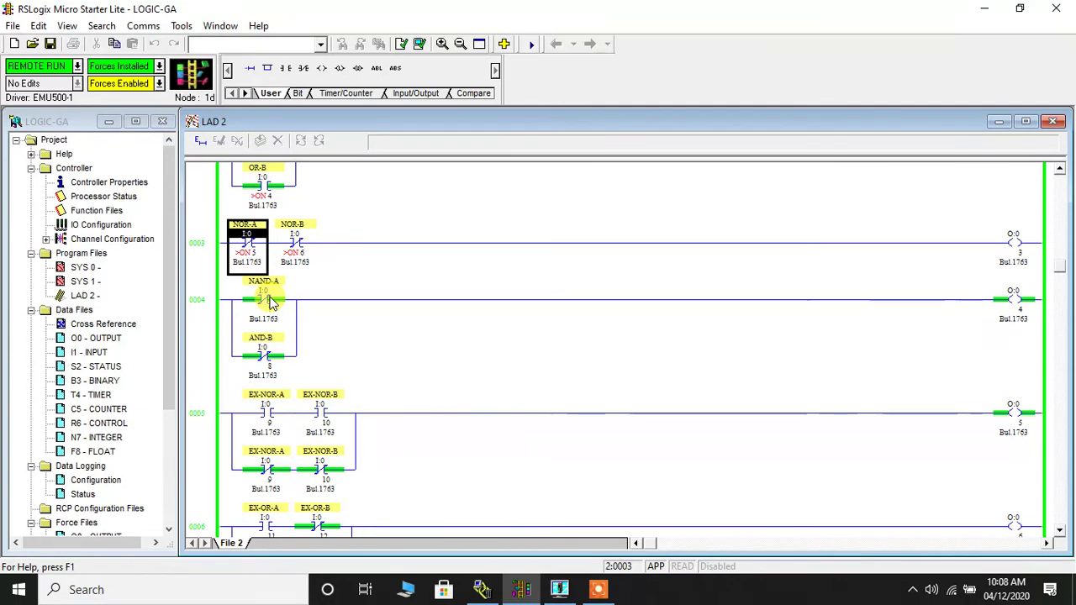
right_click(271, 303)
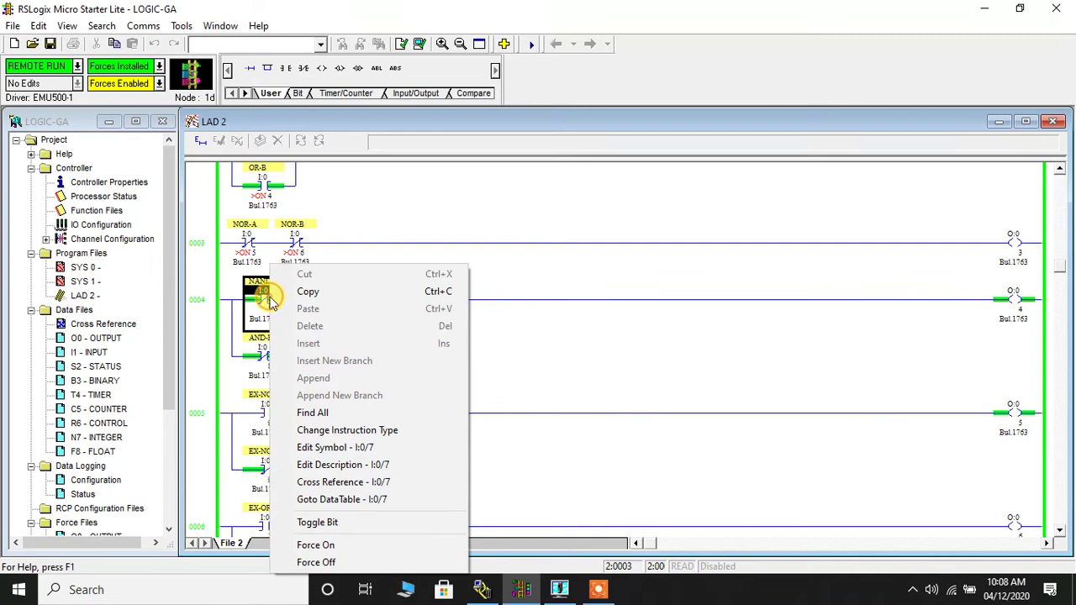
left_click(343, 563)
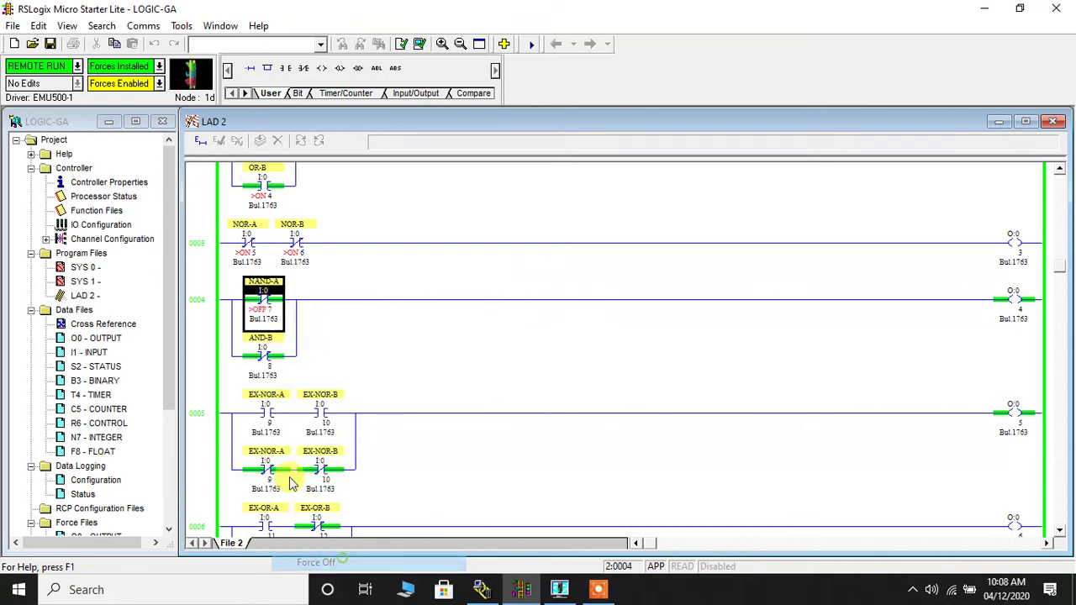
right_click(265, 360)
left_click(328, 350)
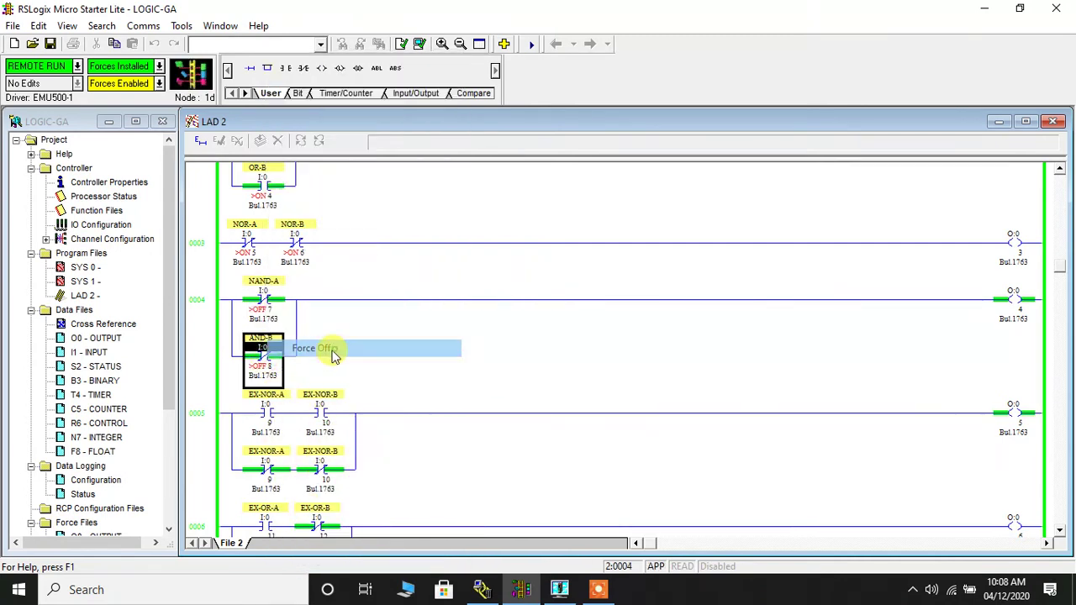
left_click(267, 340)
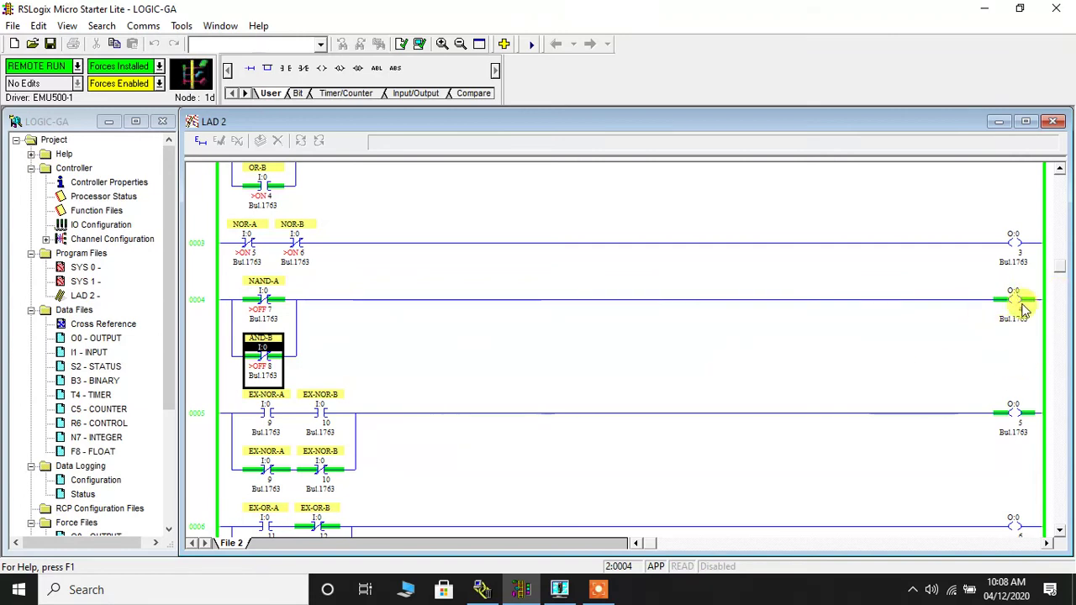
- Force the NAND-A input I:0/7 on, then force it off
left_click(264, 299)
right_click(264, 299)
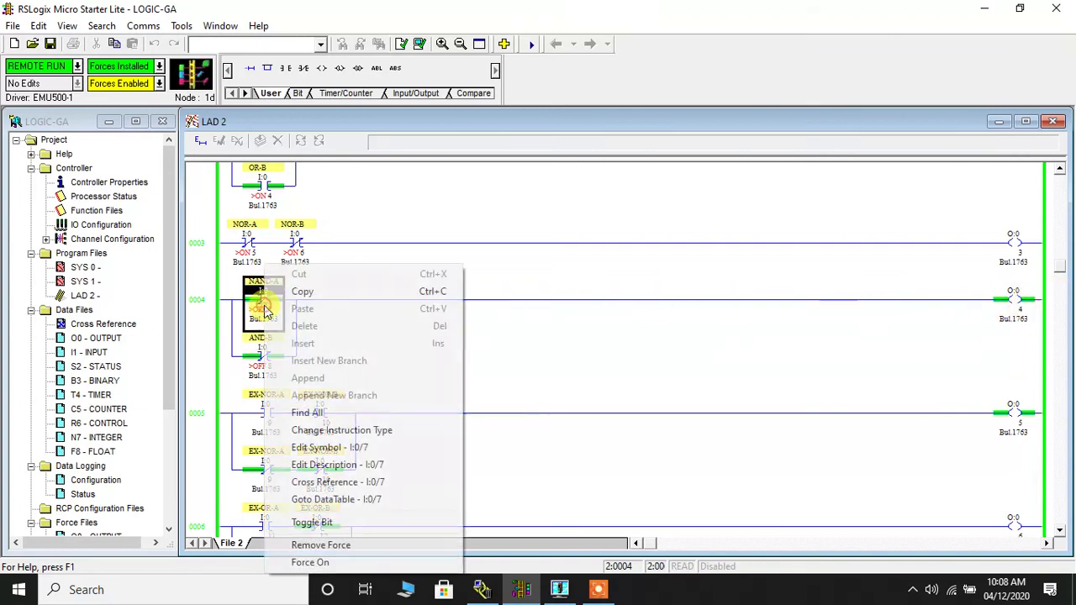
left_click(324, 562)
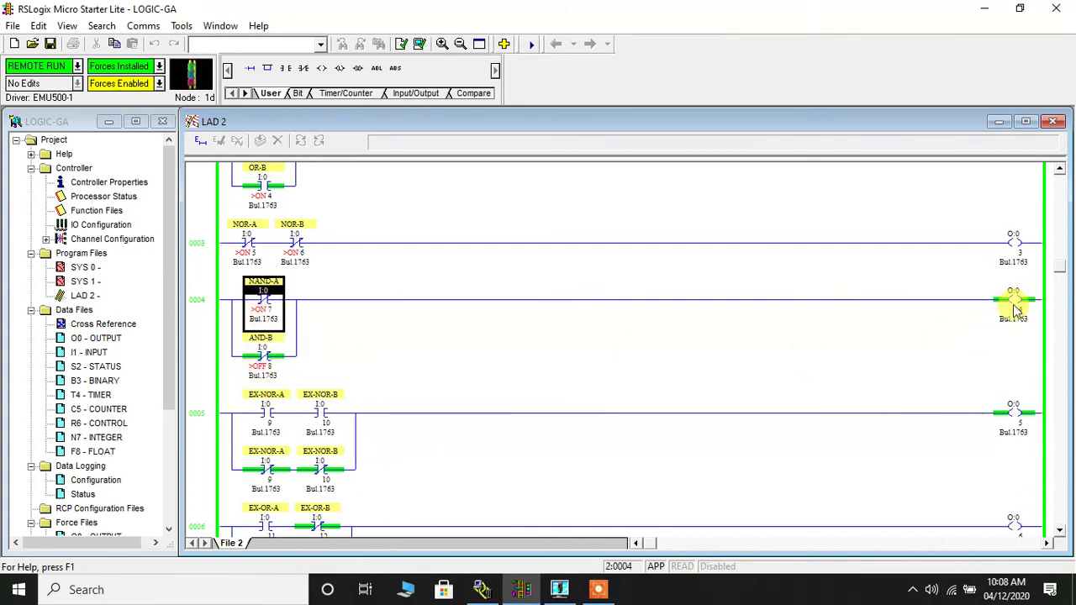
right_click(264, 300)
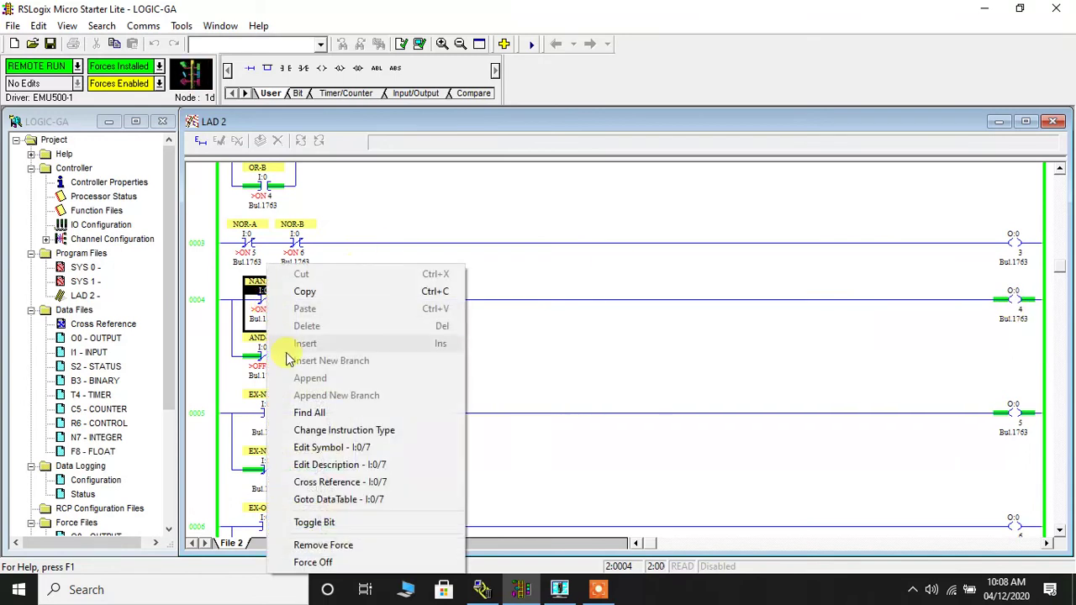
left_click(327, 563)
- Force the AND-B input I:0/8 on rung 0004 on, then force NAND-A on so both NAND gate inputs are on
left_click(264, 361)
right_click(264, 361)
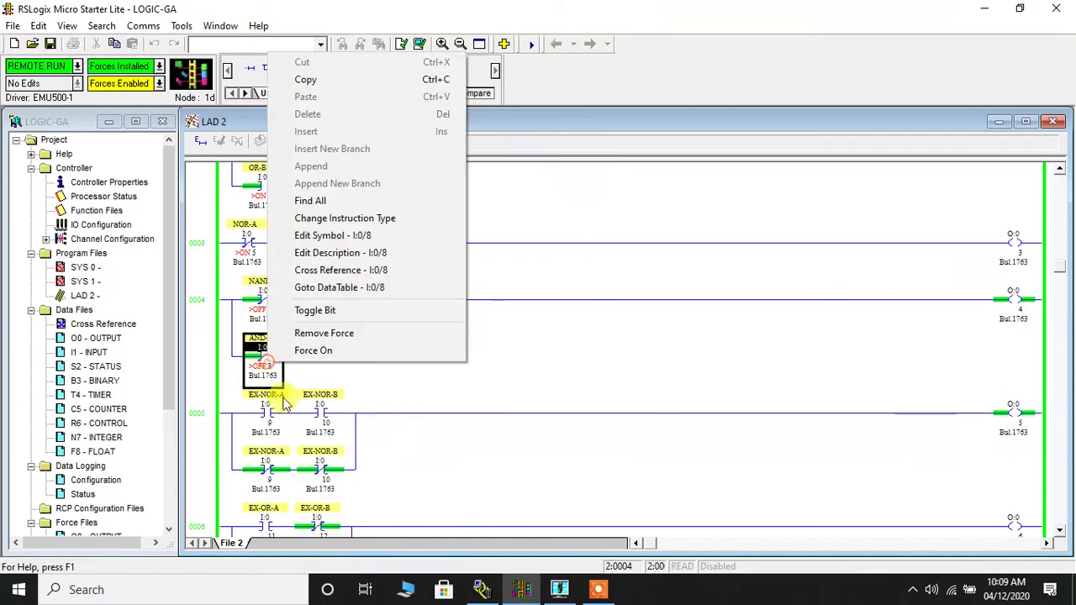
left_click(329, 357)
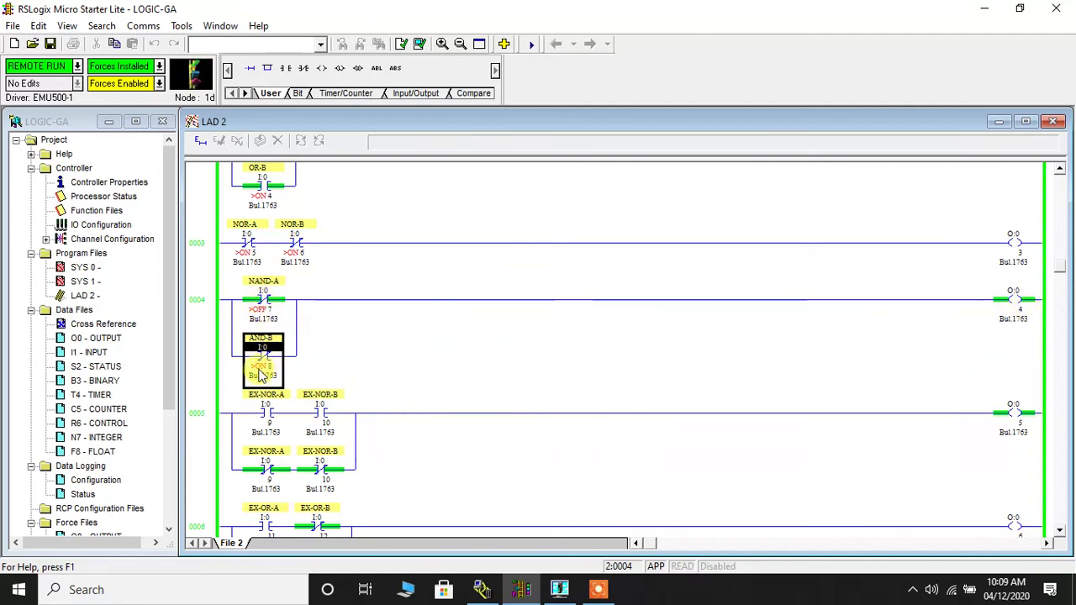
right_click(262, 300)
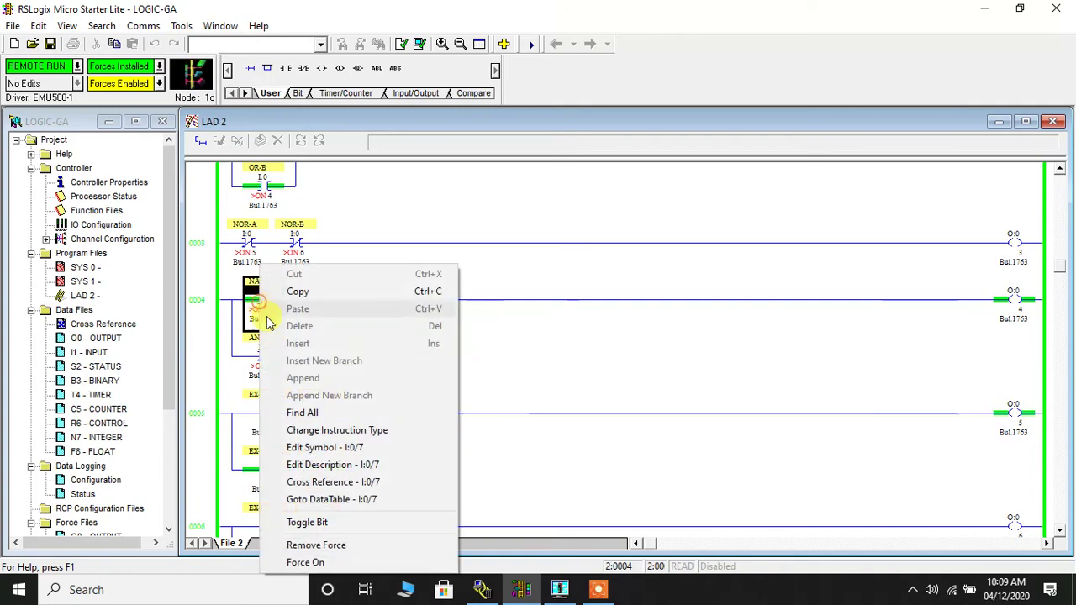
left_click(336, 561)
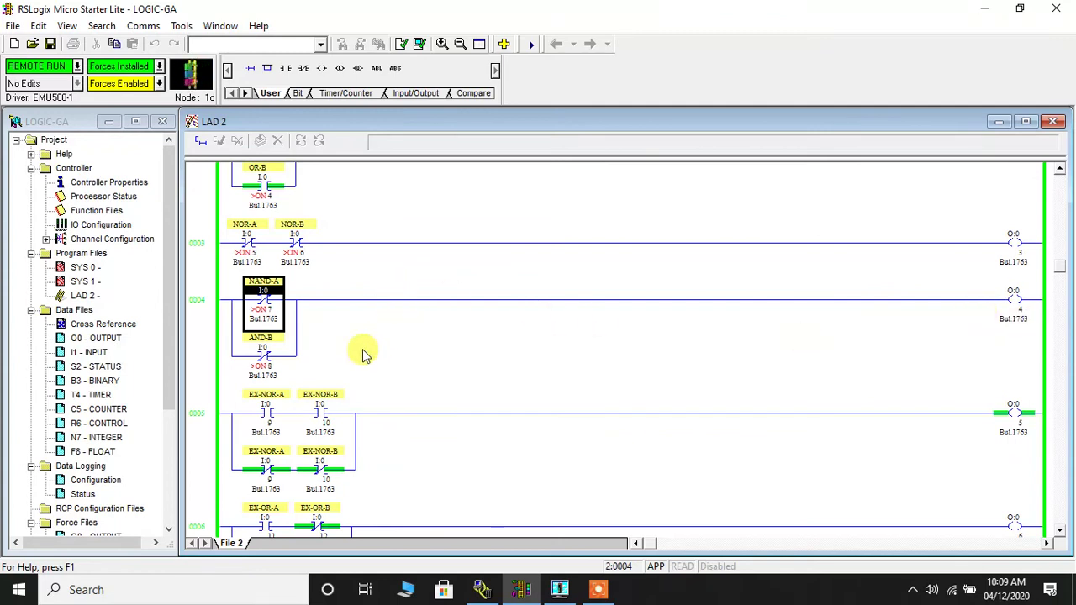
- Force the EX-NOR-A input I:0/9 and the EX-NOR-B input I:0/10 on rung 0005 off
scroll(353, 343, "down", 3)
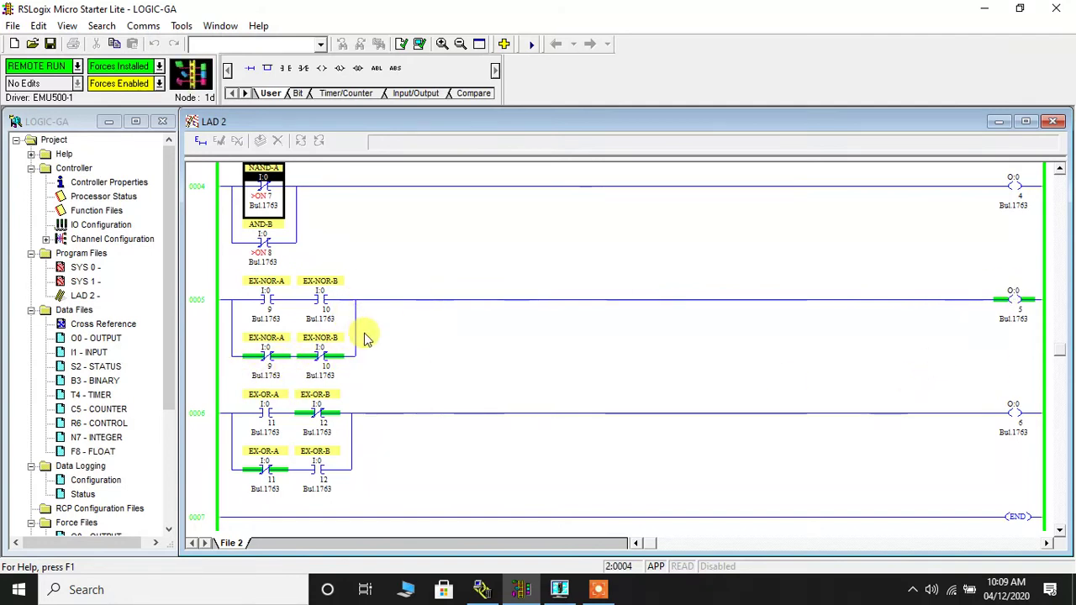
right_click(264, 303)
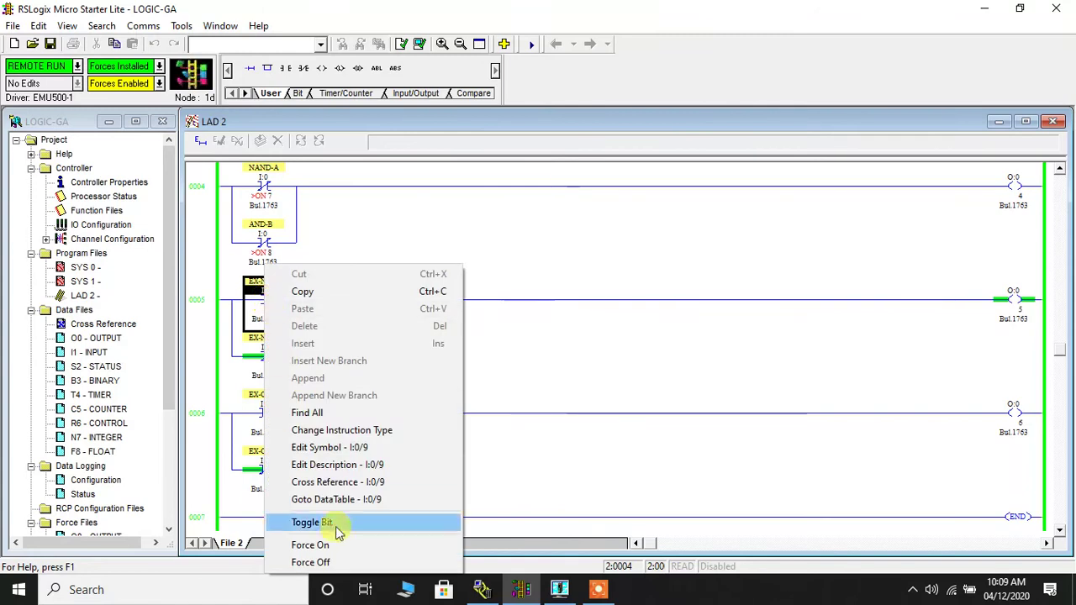
left_click(286, 562)
right_click(321, 301)
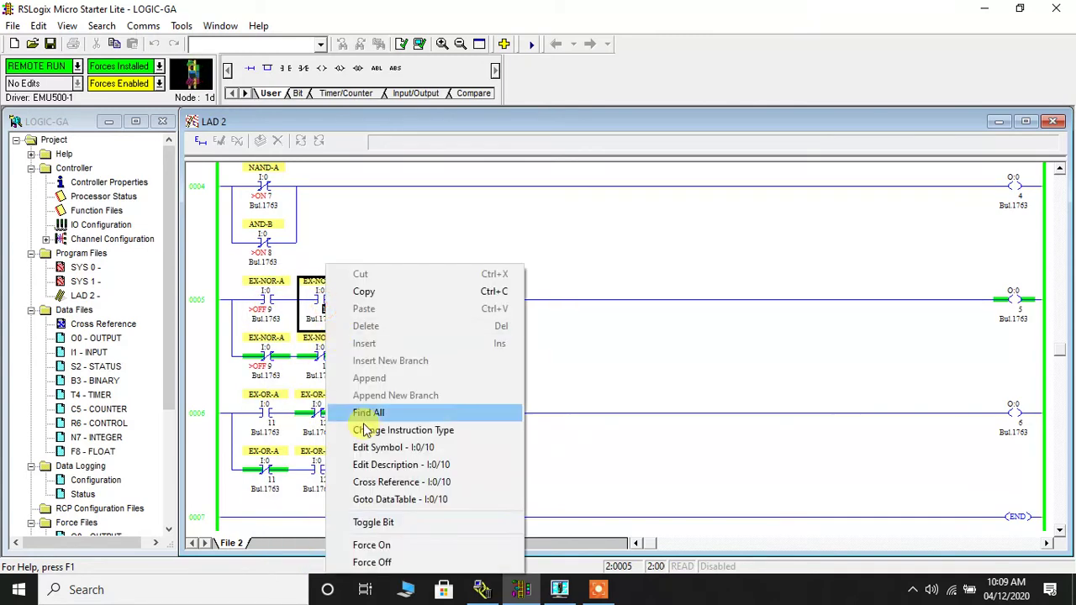
left_click(382, 564)
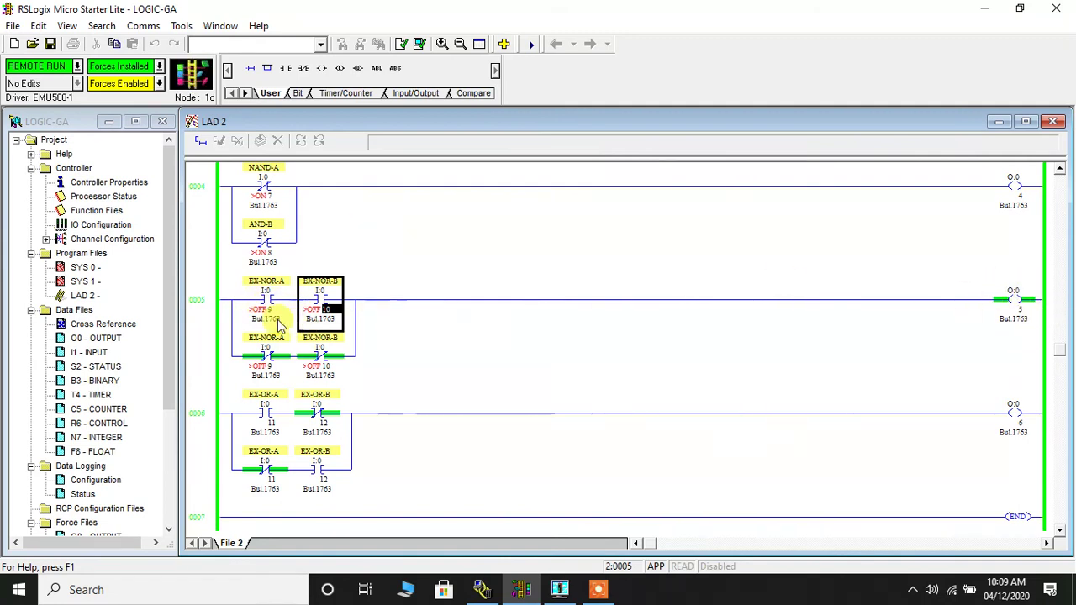
- Force the EX-NOR-A input I:0/9 on, then force it off
right_click(265, 310)
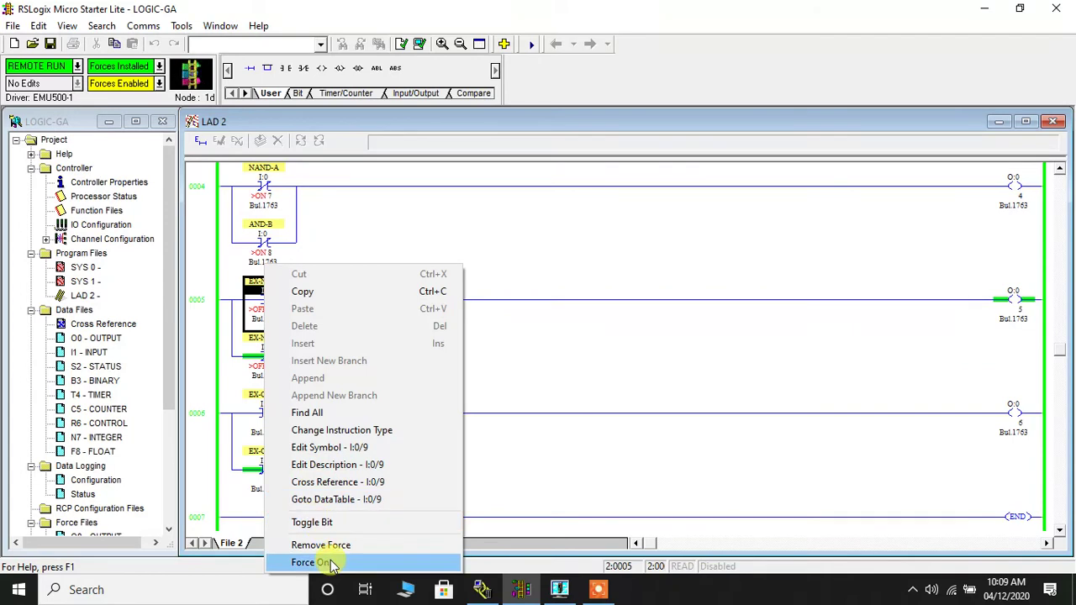
left_click(309, 563)
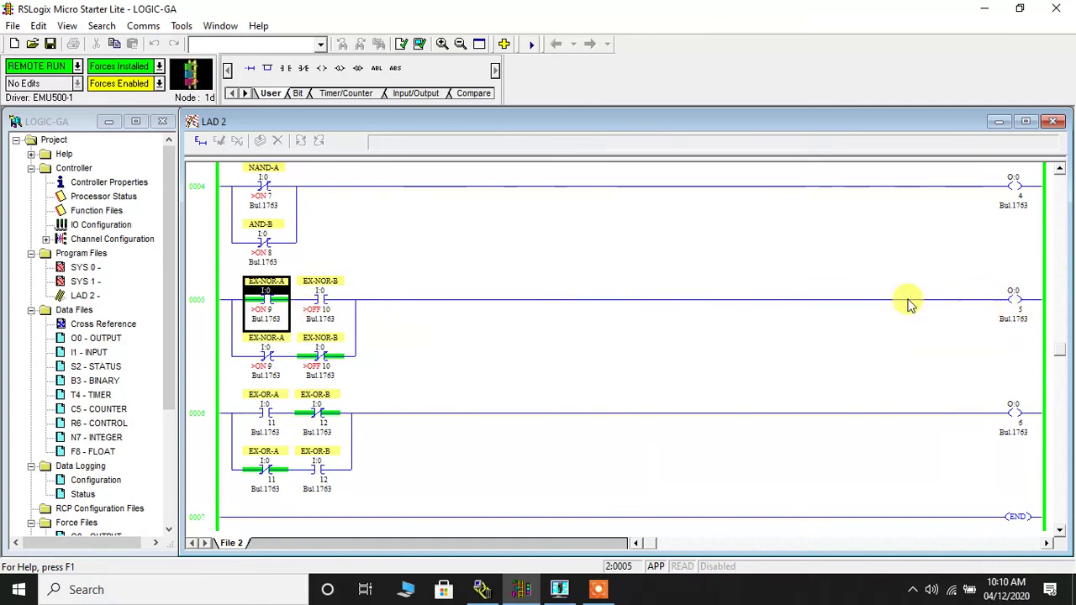
right_click(264, 309)
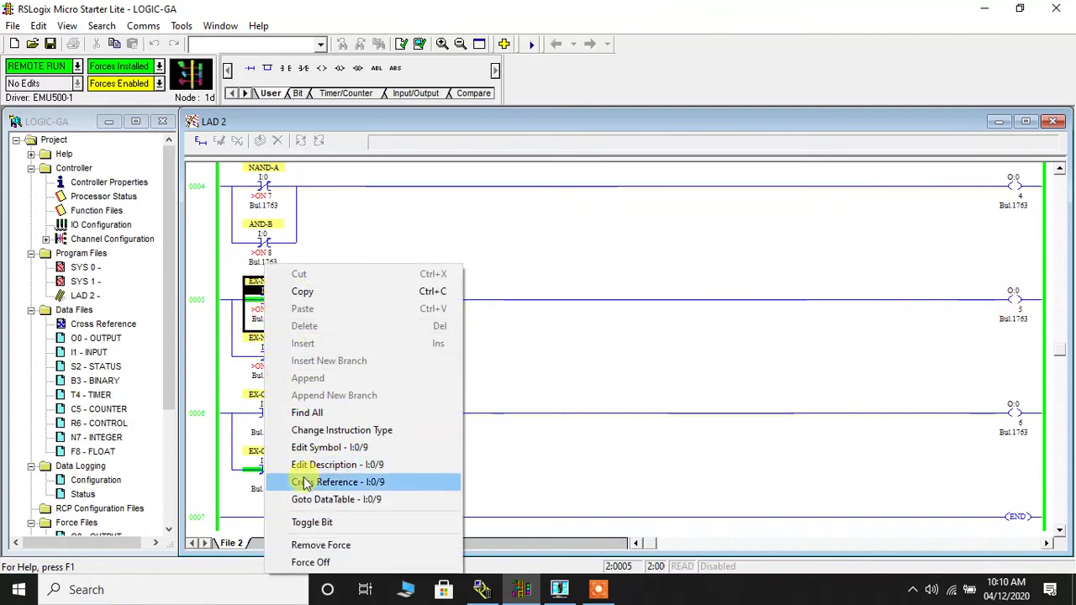
left_click(294, 561)
- Force the EX-NOR-B input I:0/10 on, then remove EX-NOR-A's force and force it on so both inputs are on
right_click(322, 306)
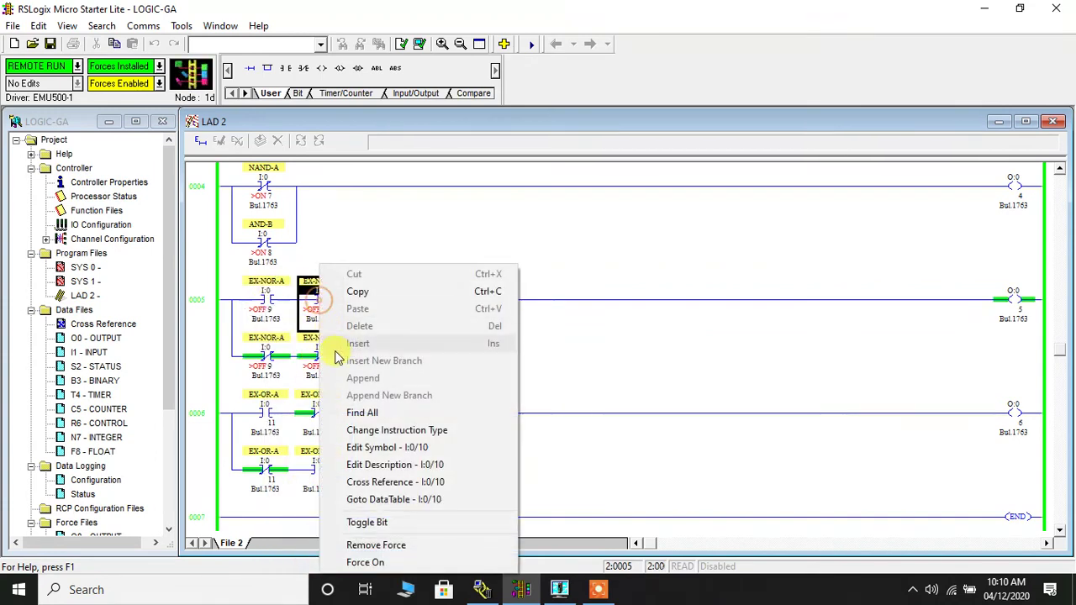
left_click(390, 561)
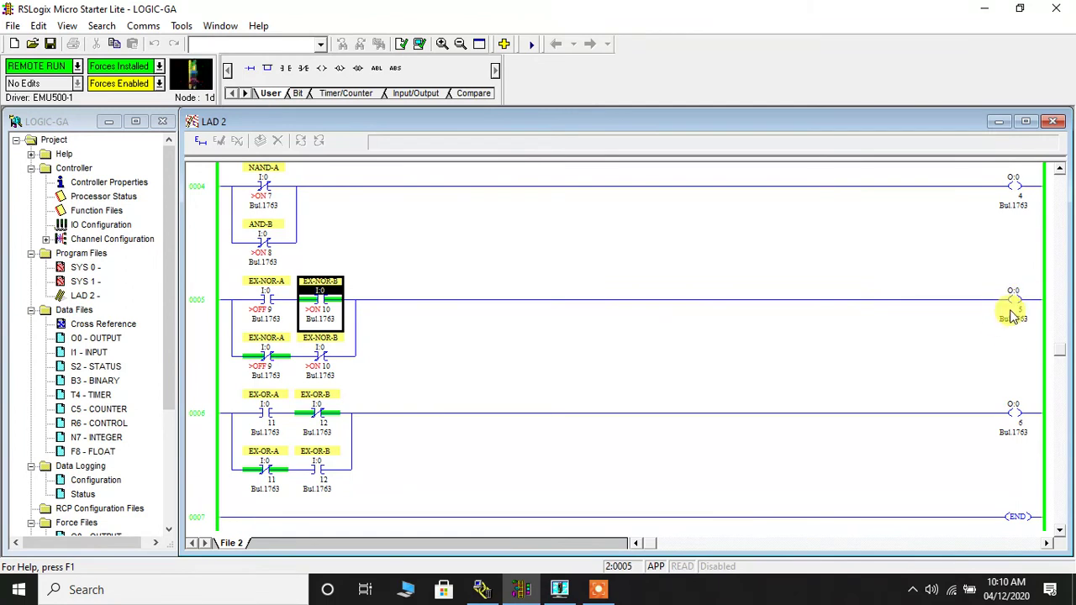
right_click(263, 307)
left_click(304, 562)
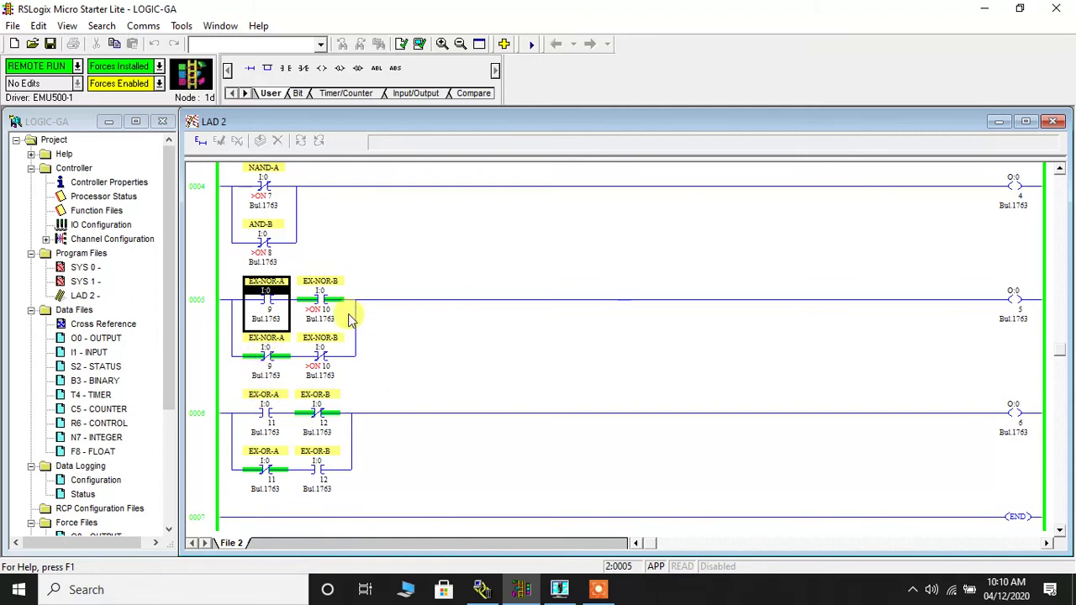
right_click(274, 304)
left_click(344, 548)
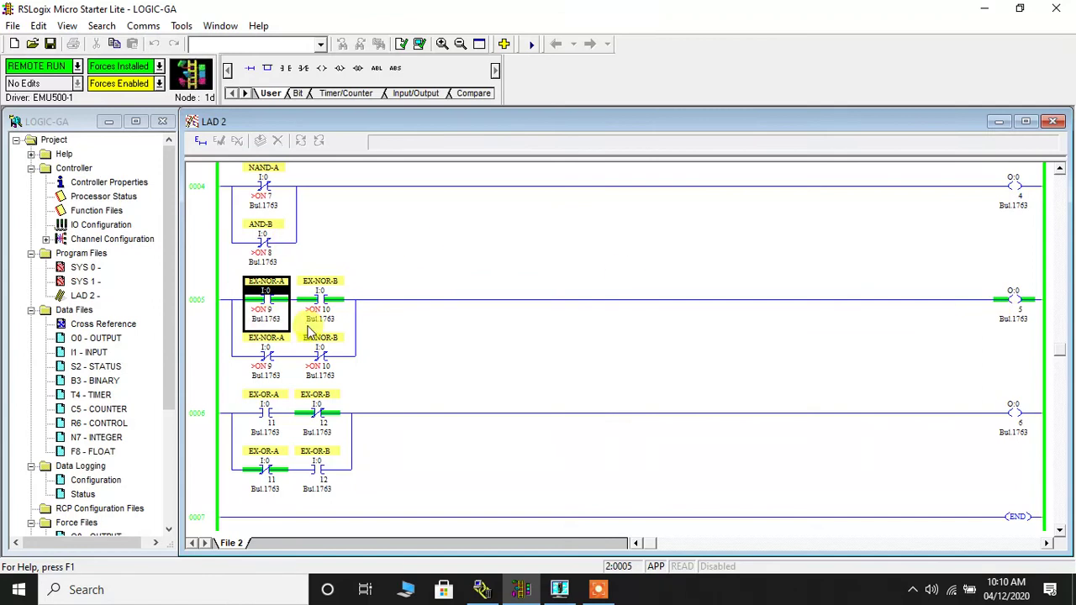
- Force the EX-OR-A input I:0/11 on rung 0006 on
scroll(353, 421, "down", 2)
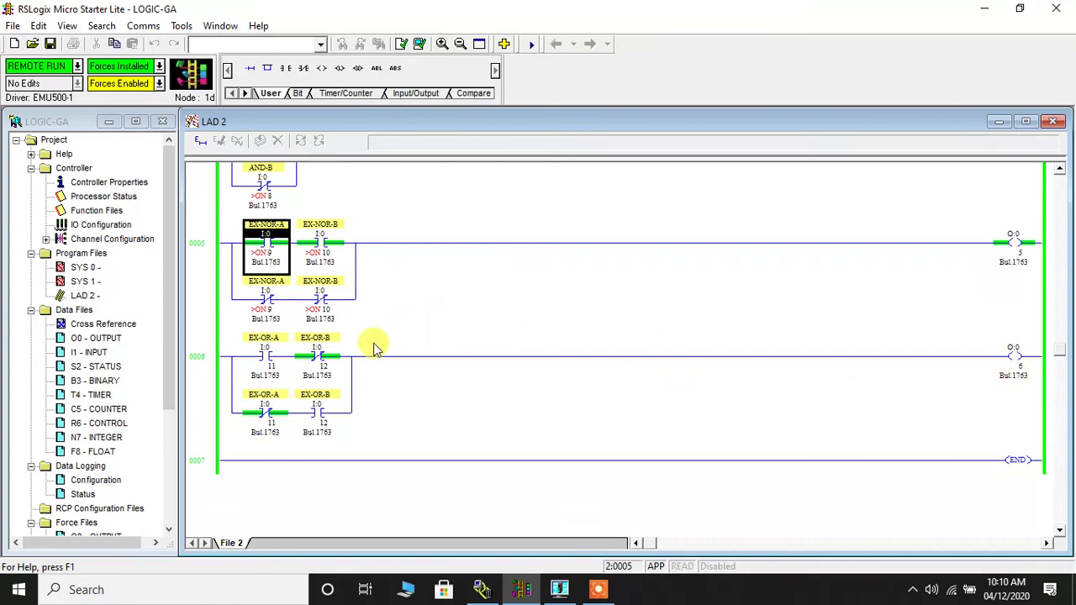
left_click(271, 359)
right_click(270, 360)
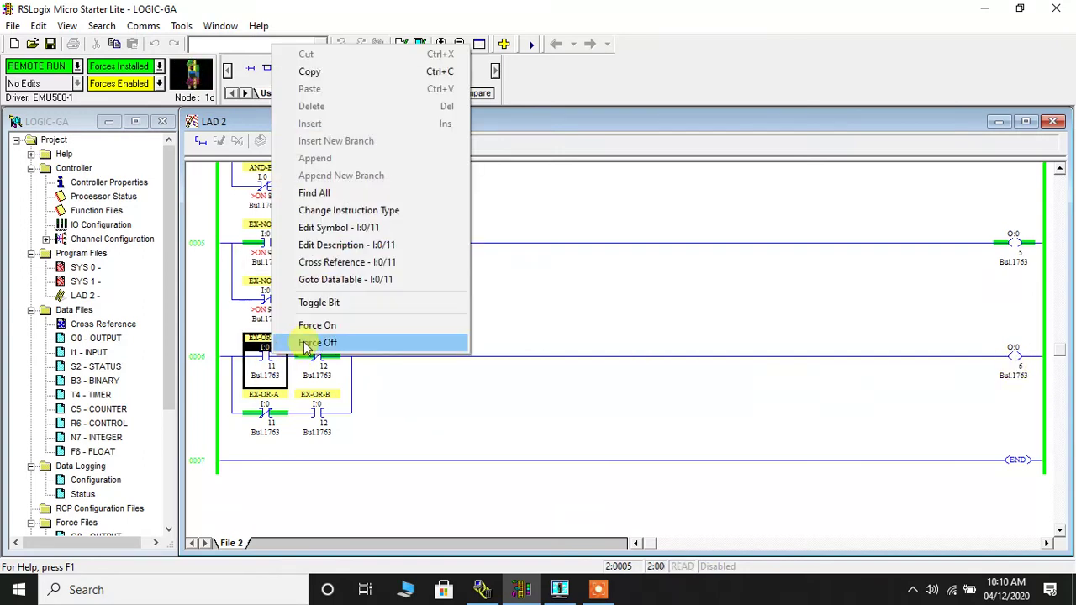
left_click(319, 326)
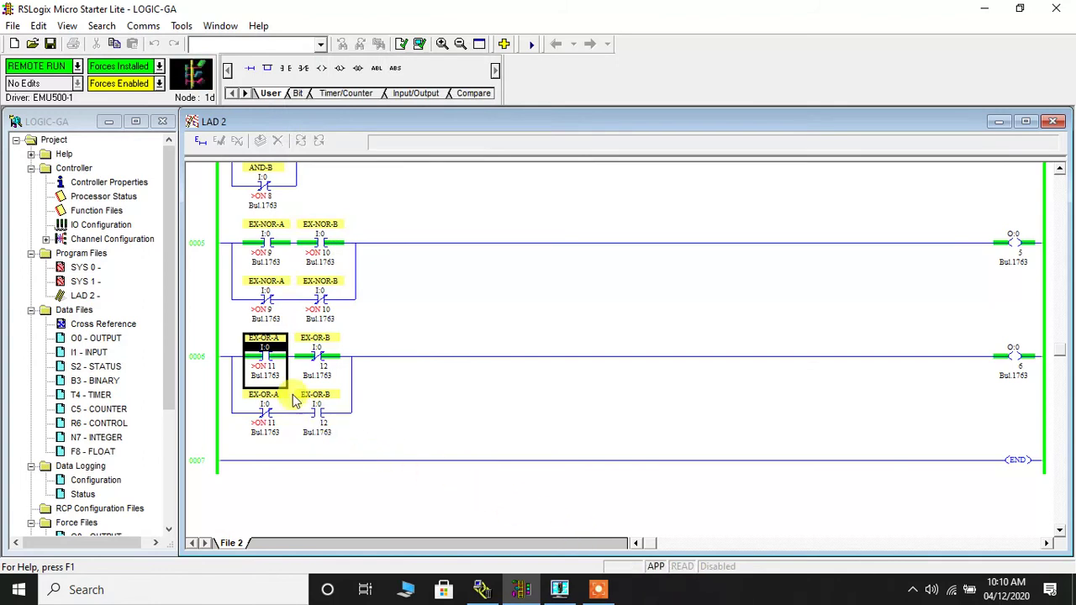
left_click(264, 353)
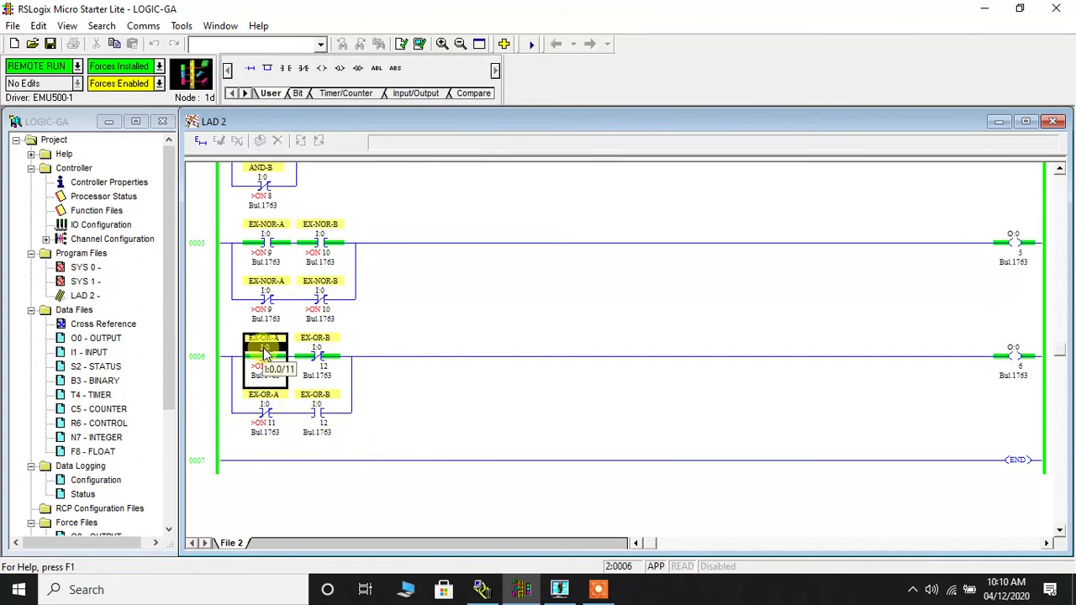
- On rung 0006, force the EX-OR-B input I:0/12 off and then on, and force the EX-OR-A input I:0/11 off
right_click(325, 348)
left_click(380, 344)
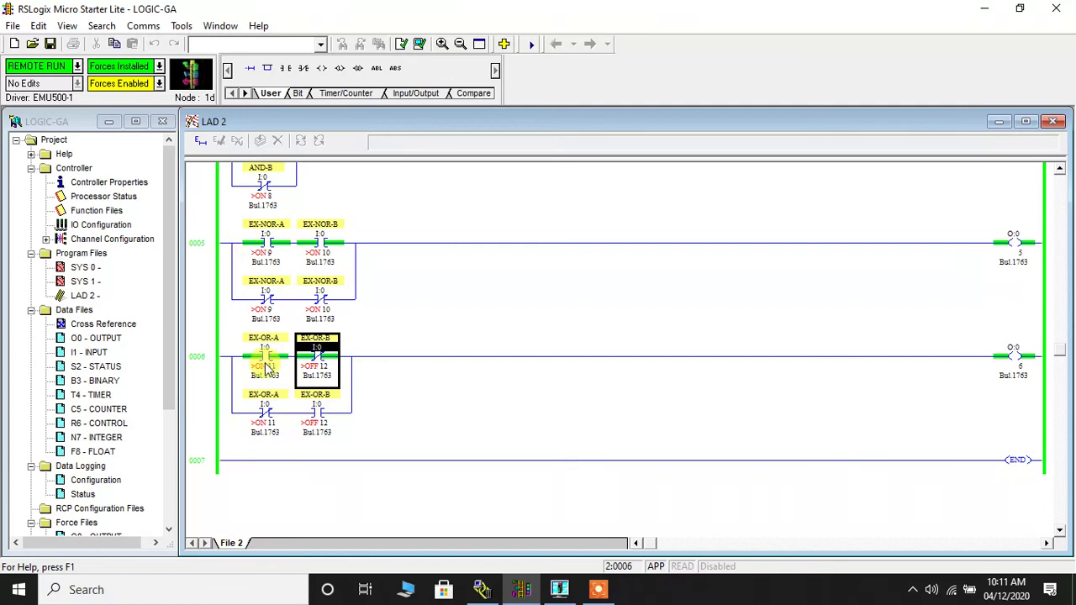
right_click(316, 363)
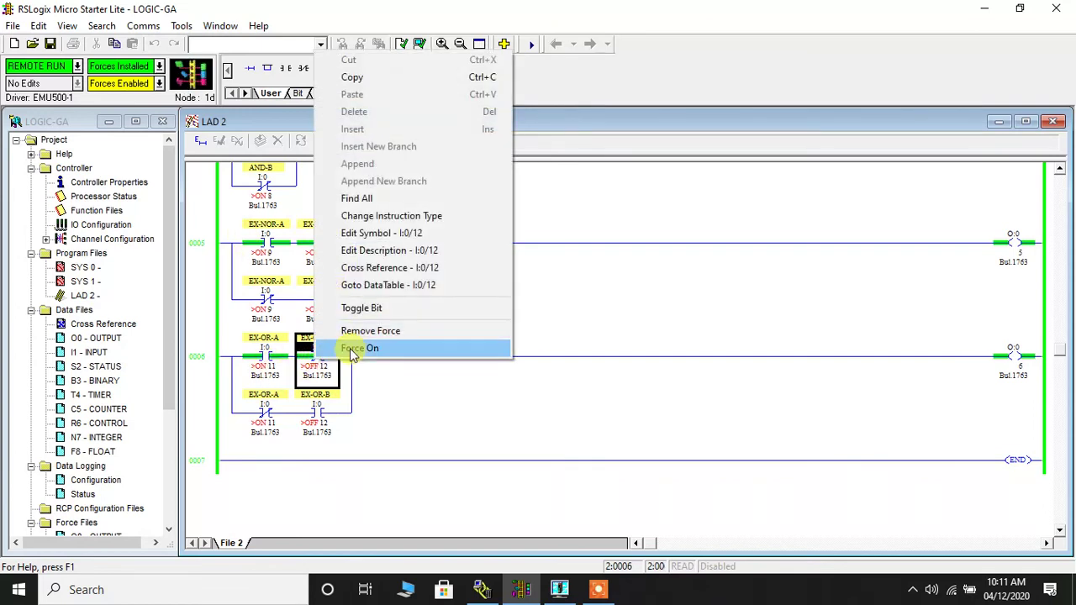
left_click(353, 348)
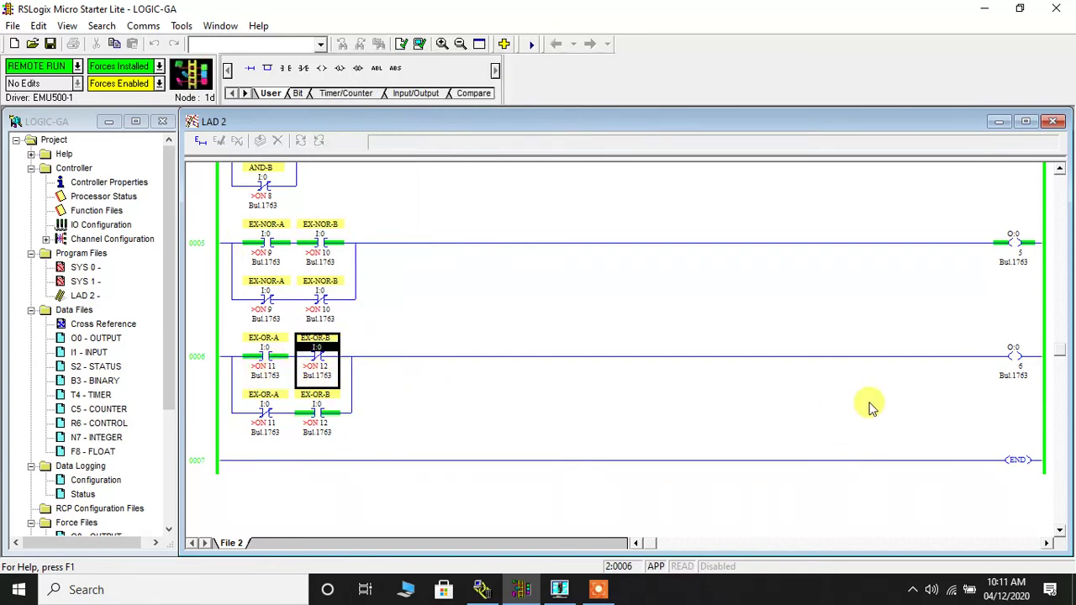
right_click(257, 360)
left_click(307, 352)
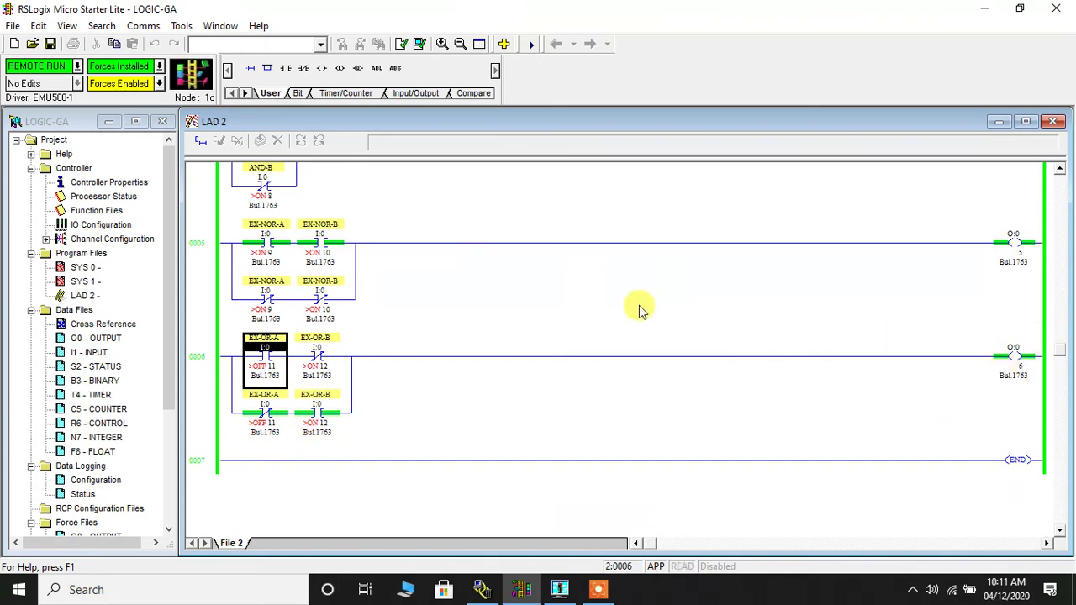
- Force the NOT input I:0/0 on rung 0000 off, then remove its force
scroll(542, 344, "up", 5)
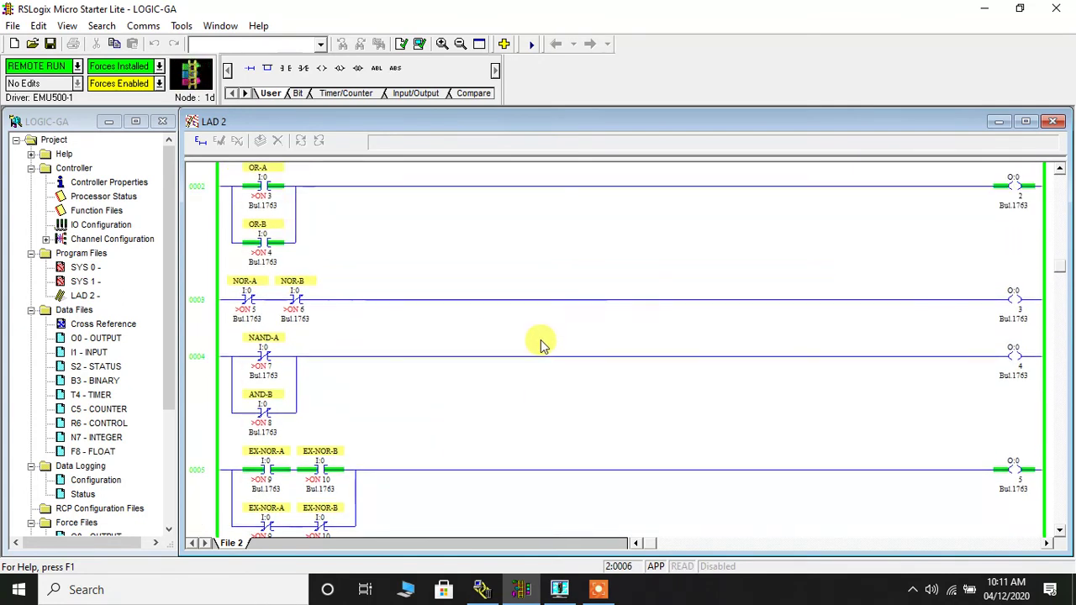
scroll(540, 344, "up", 1)
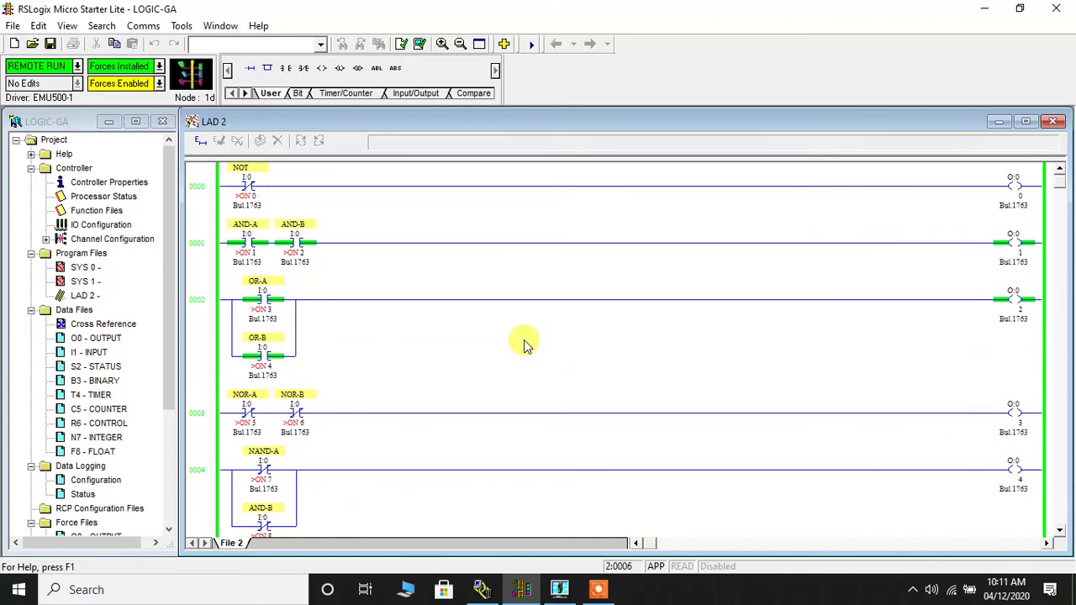
scroll(524, 344, "down", 3)
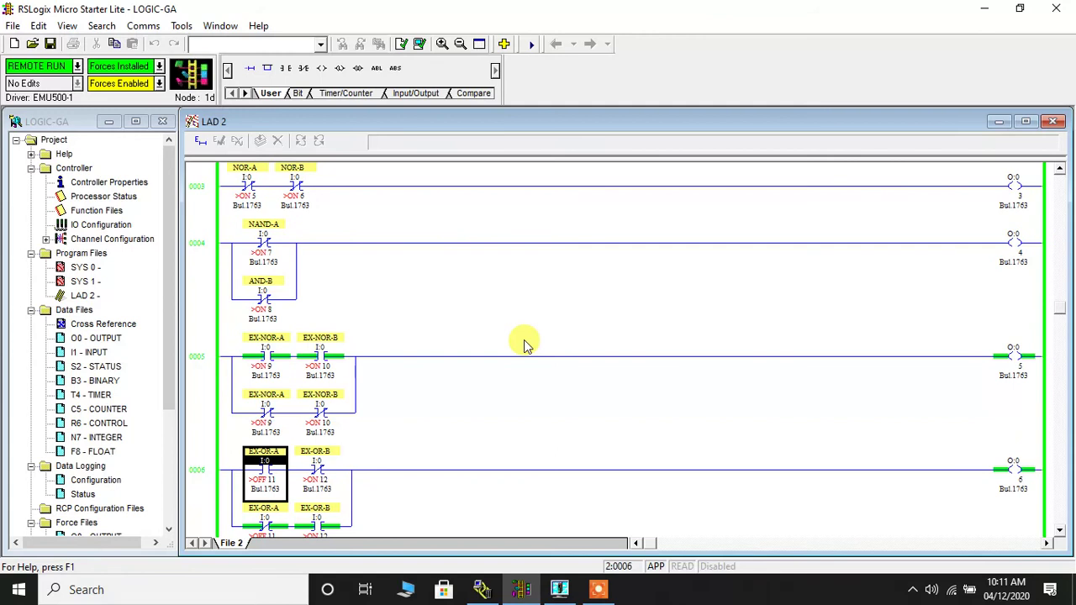
scroll(524, 345, "down", 2)
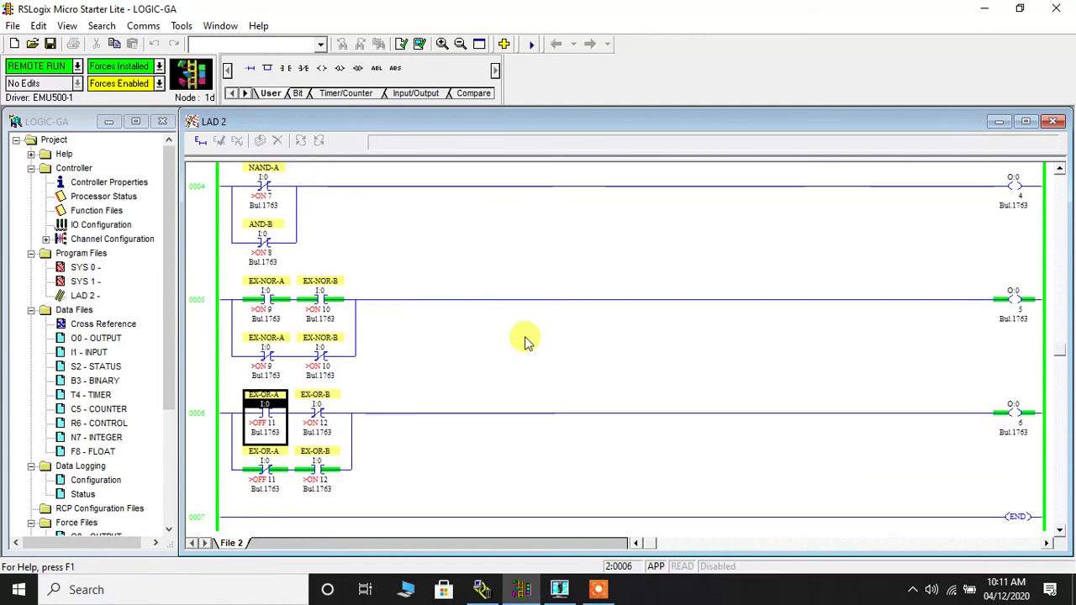
scroll(527, 342, "down", 1)
scroll(524, 341, "up", 2)
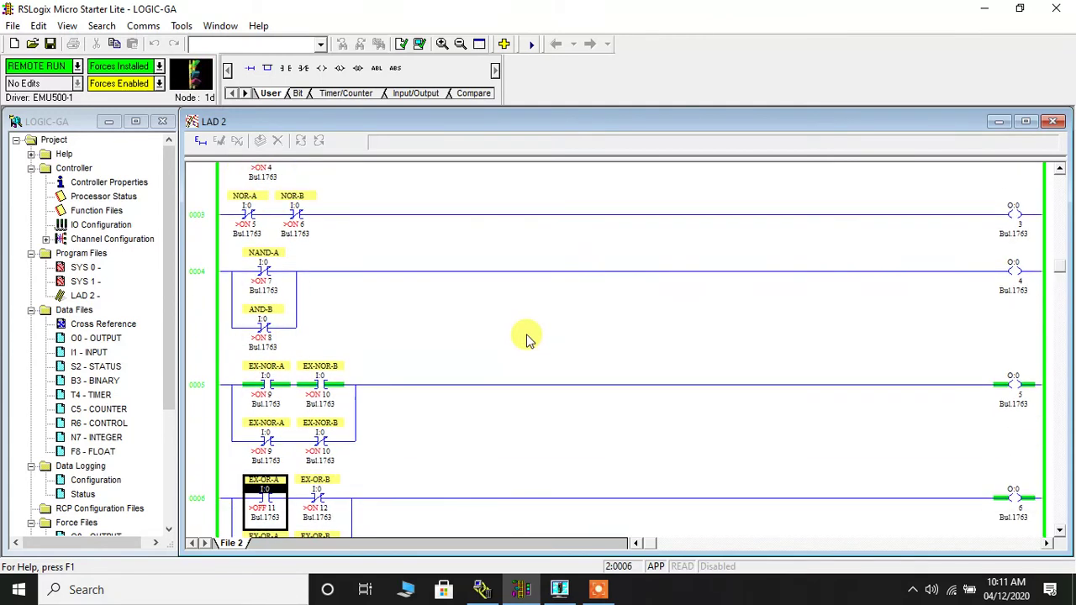
scroll(535, 315, "up", 3)
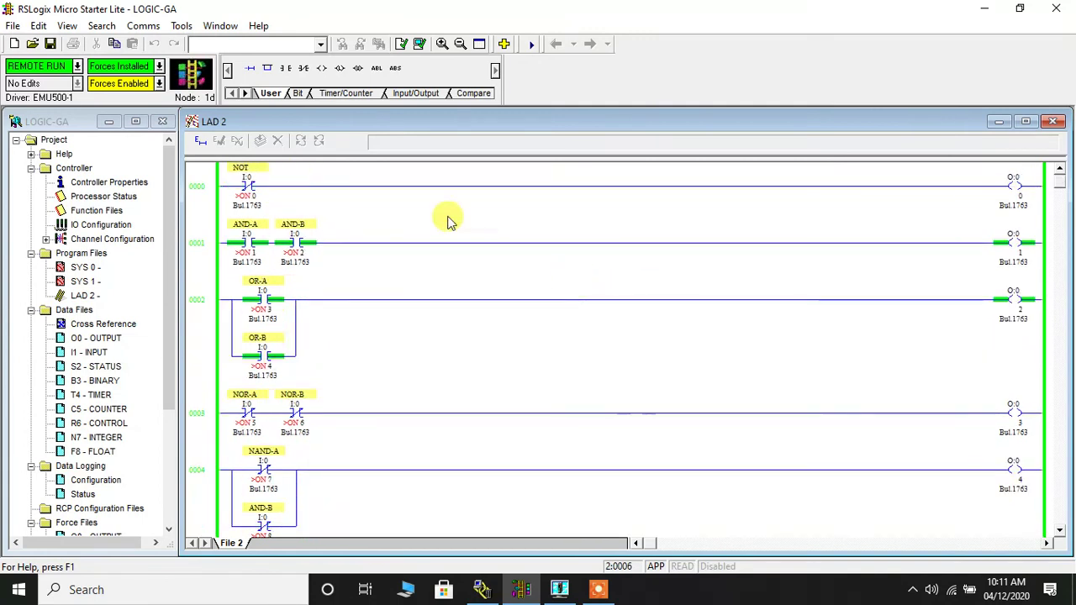
left_click(250, 193)
right_click(251, 194)
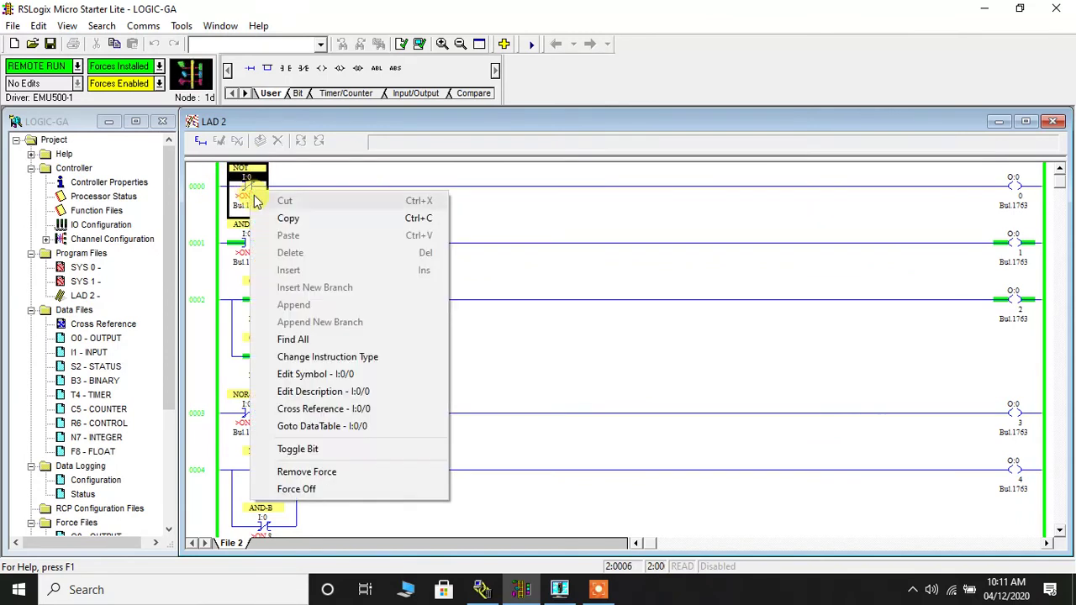
left_click(353, 490)
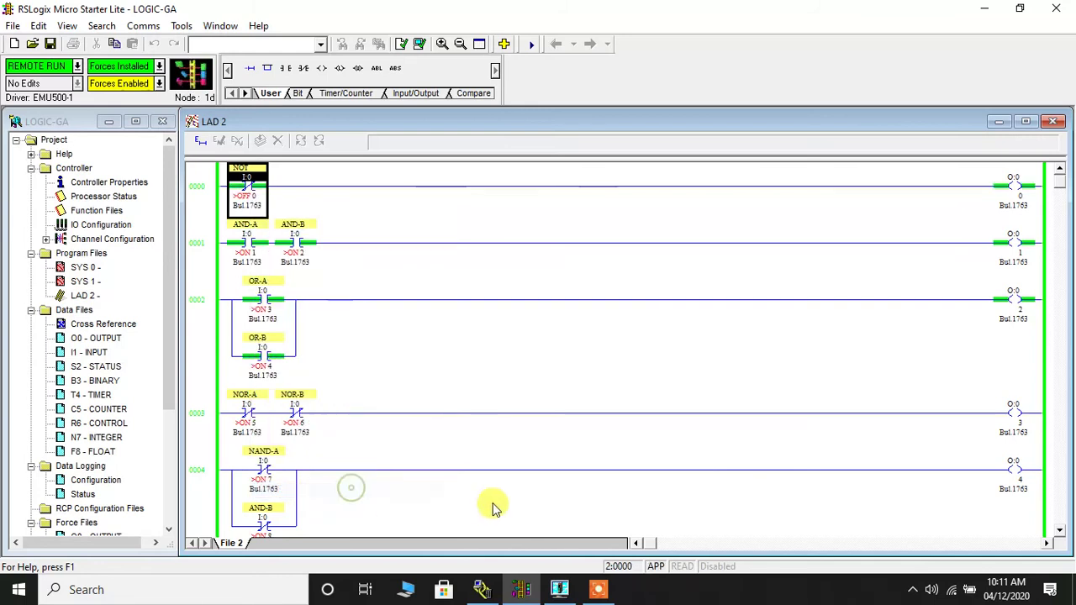
right_click(242, 205)
left_click(326, 483)
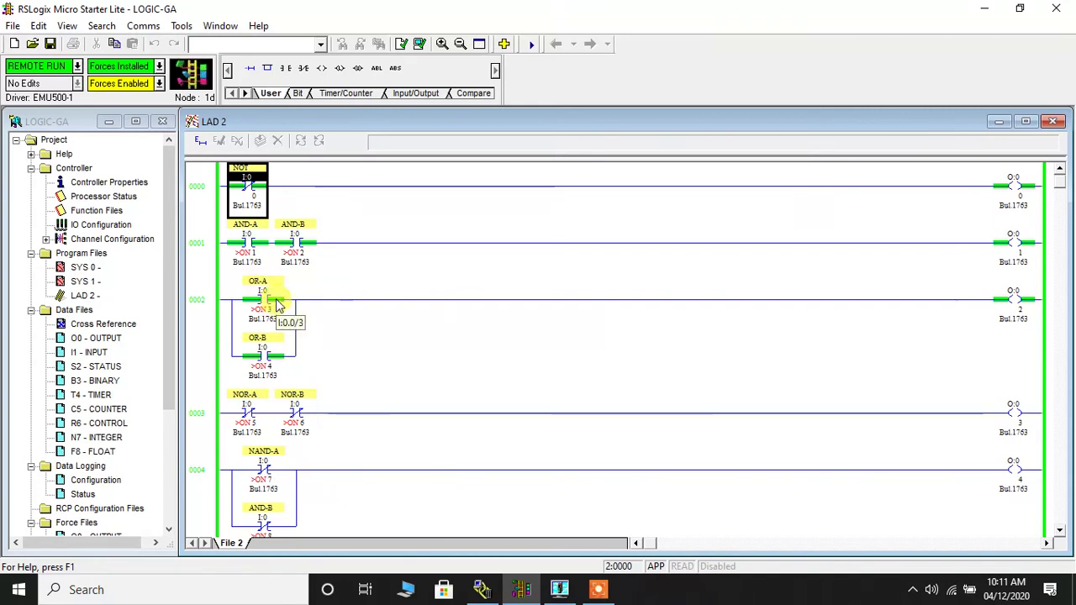
- Force the AND-A input I:0/1 and the AND-B input I:0/2 on rung 0001 off, then remove both forces
right_click(252, 253)
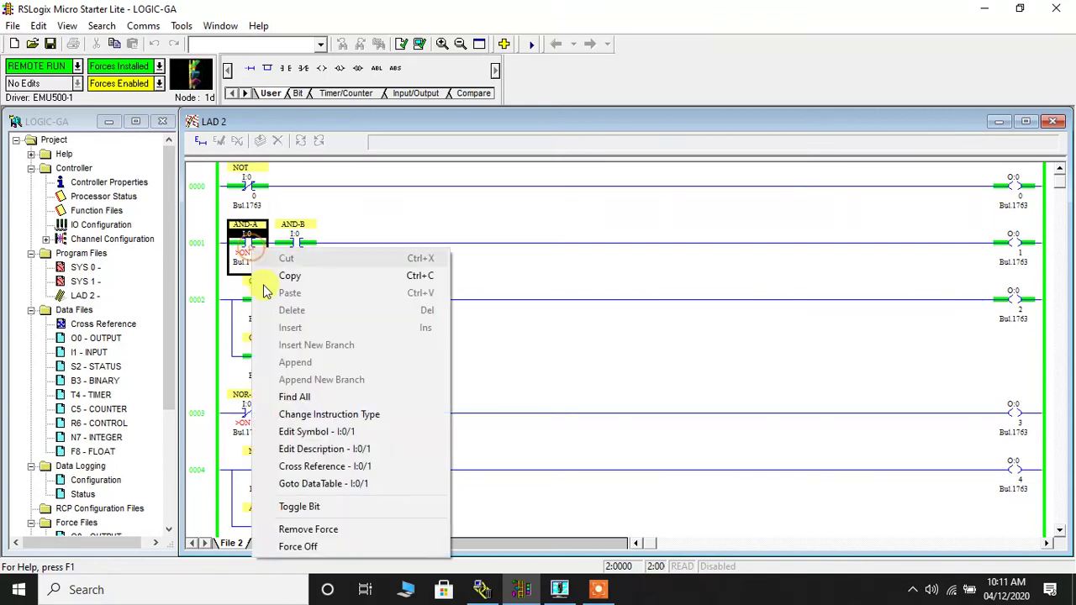
left_click(327, 548)
right_click(286, 241)
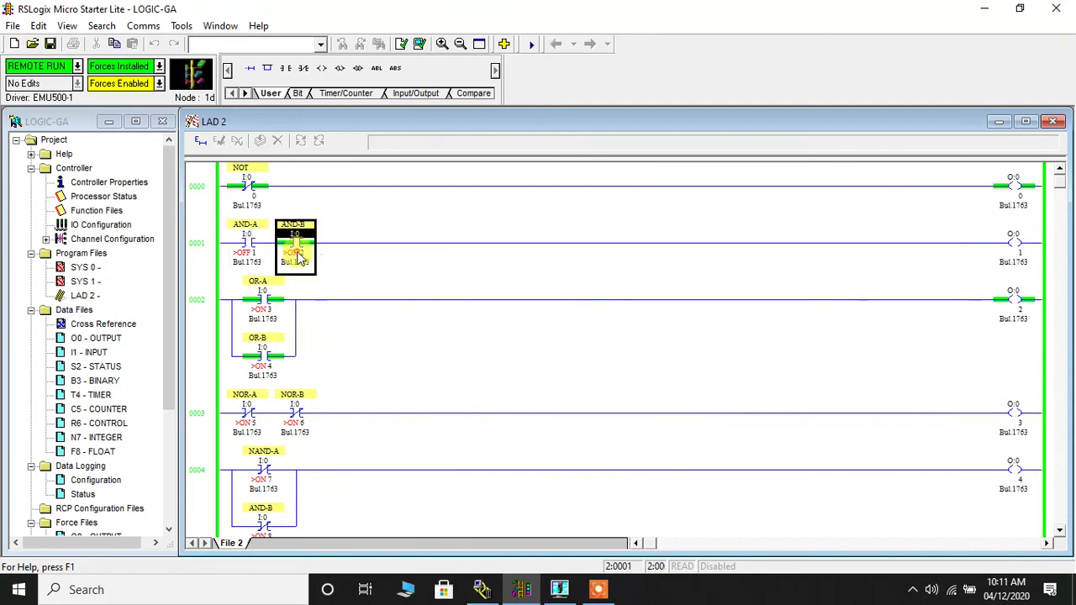
left_click(375, 549)
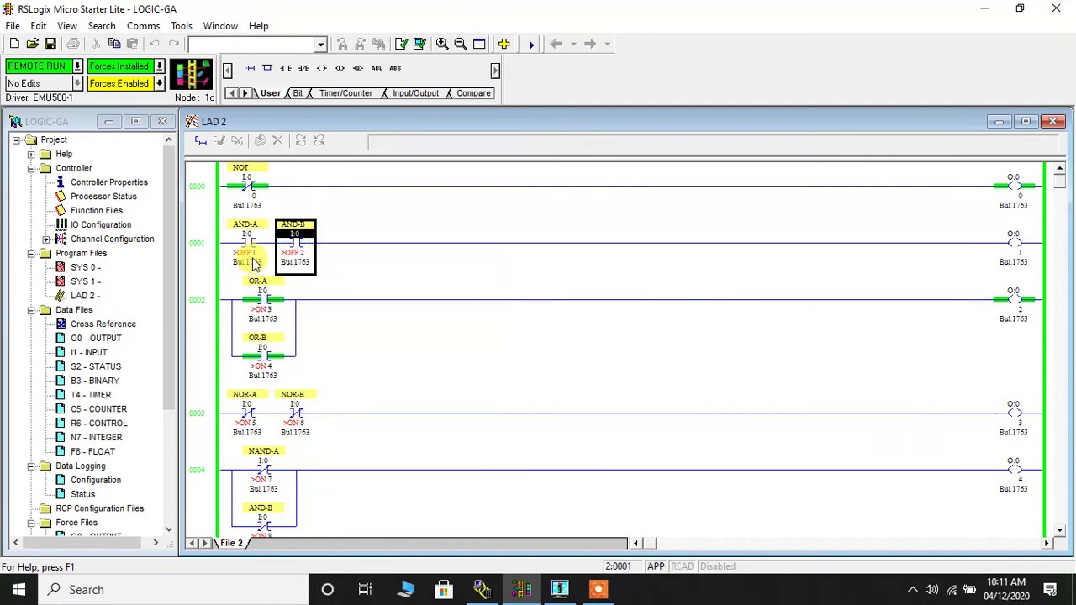
right_click(252, 260)
left_click(325, 542)
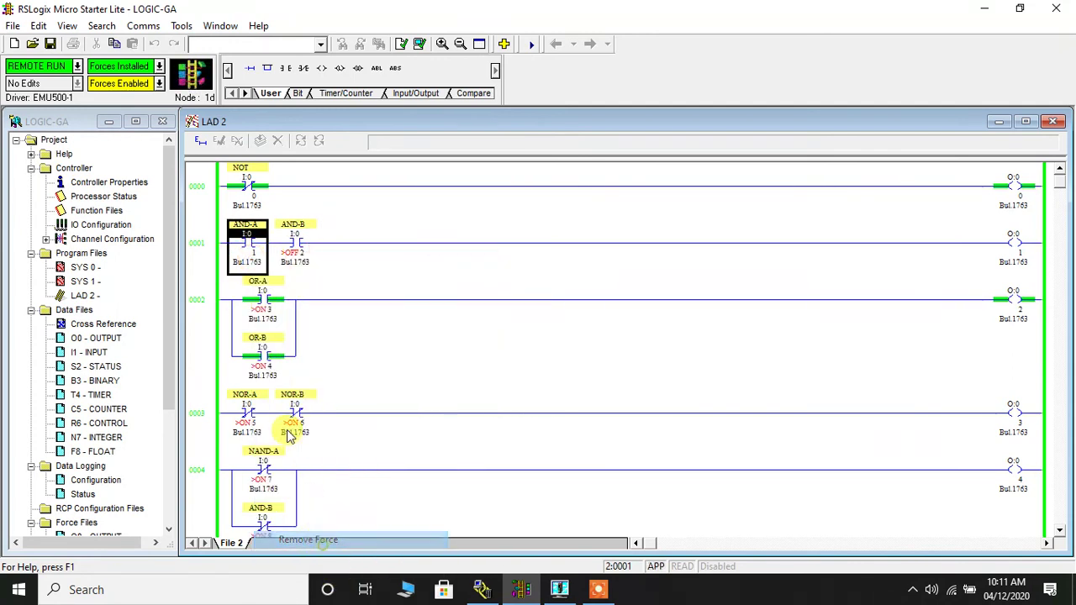
right_click(294, 251)
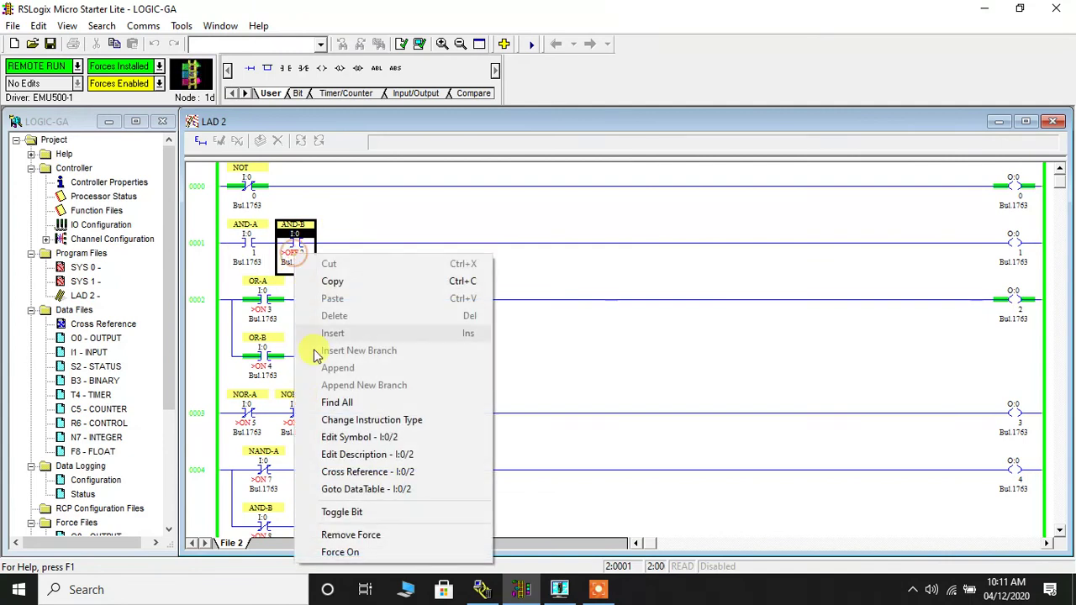
left_click(351, 535)
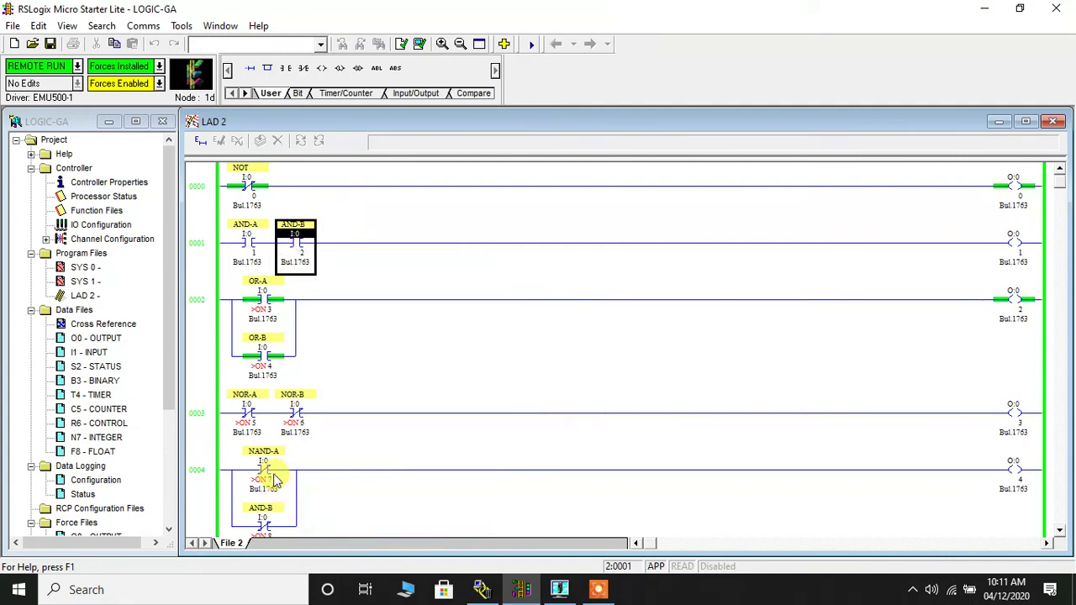
- On rung 0002, remove the force from the OR-A input I:0/3 and force the OR-B input I:0/4 off
right_click(265, 307)
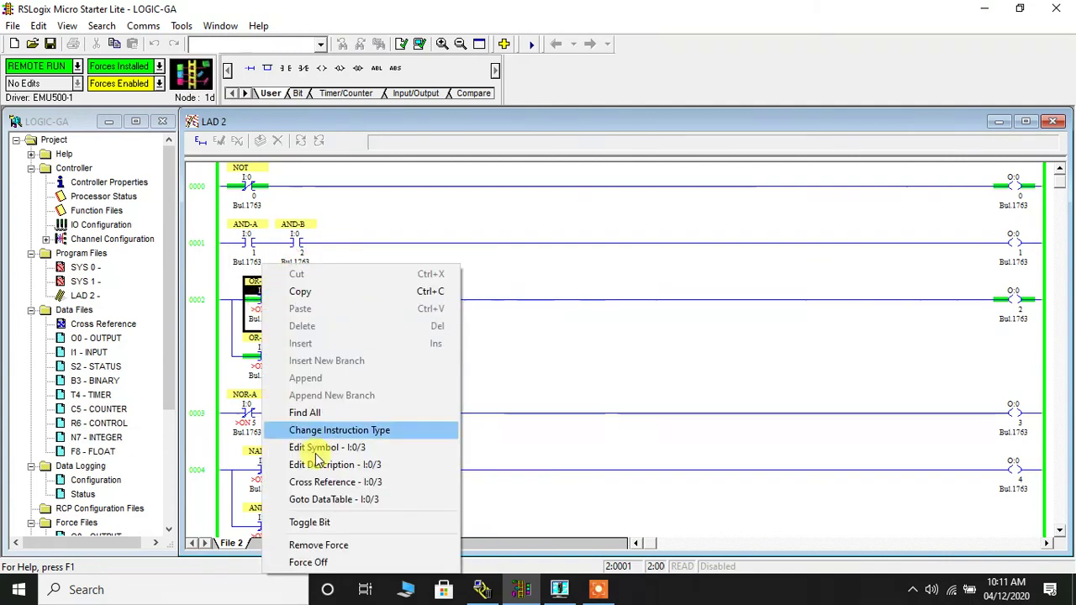
left_click(346, 548)
right_click(259, 359)
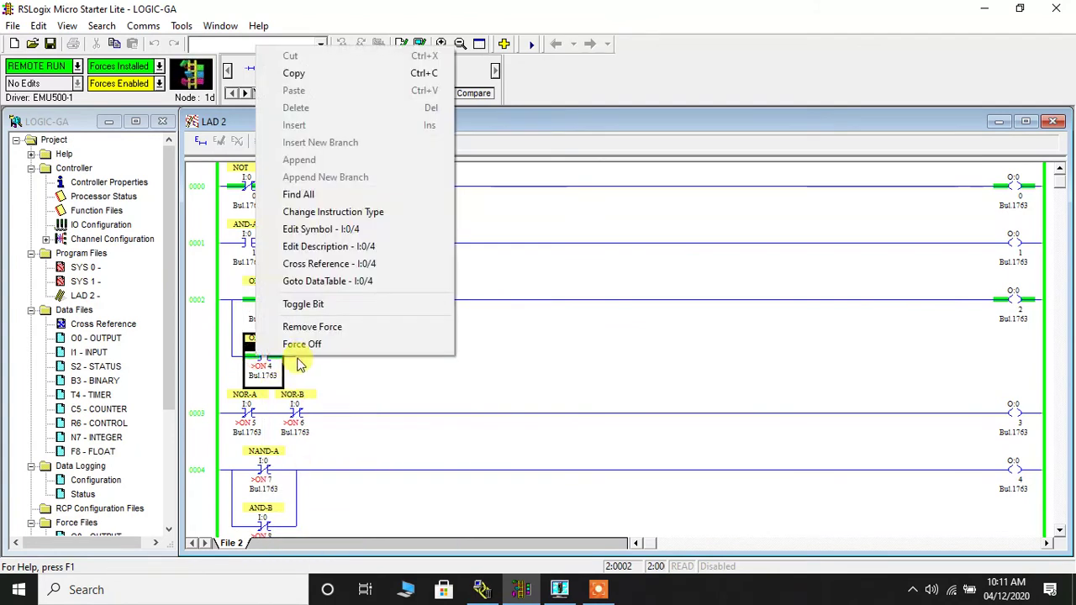
left_click(305, 343)
- Remove the force from the OR-B input I:0/4 on rung 0002
right_click(267, 308)
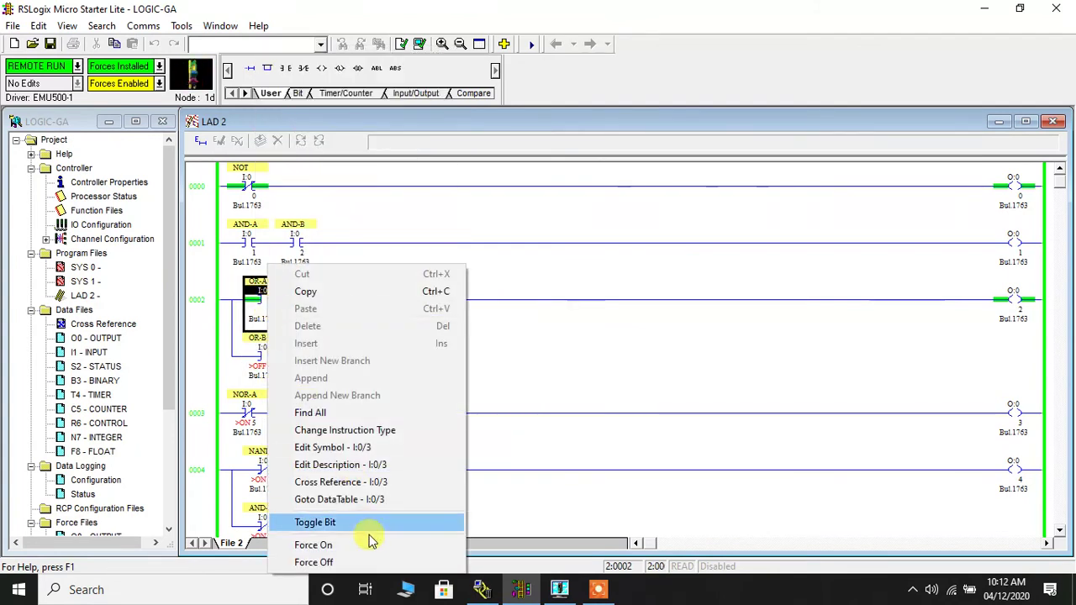
left_click(228, 380)
left_click(257, 360)
right_click(263, 366)
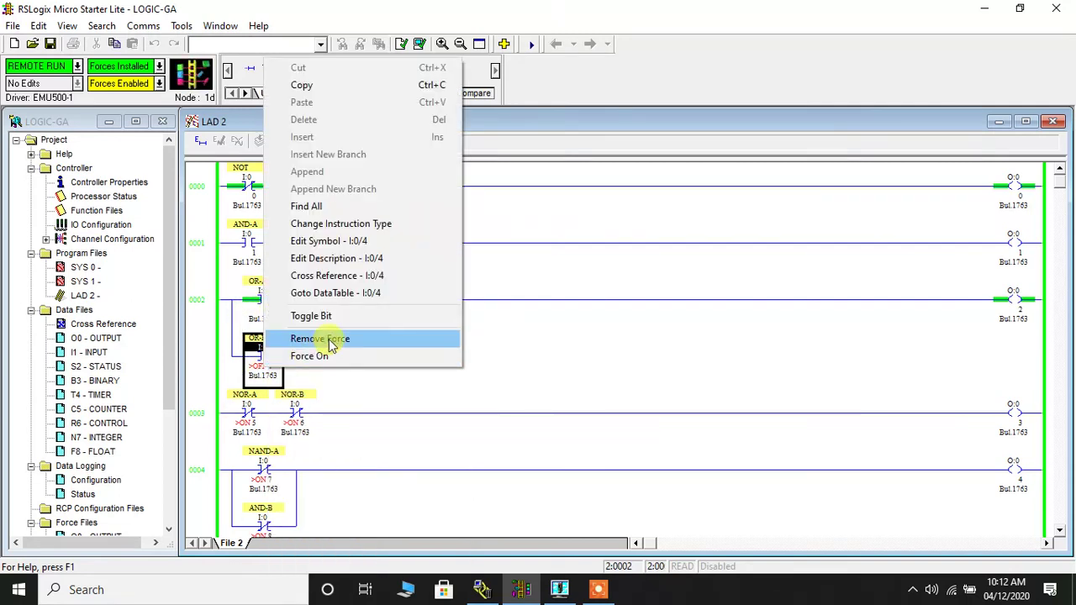
left_click(316, 337)
- Force the OR-A input I:0/3 on rung 0002 off, then remove its force
right_click(277, 304)
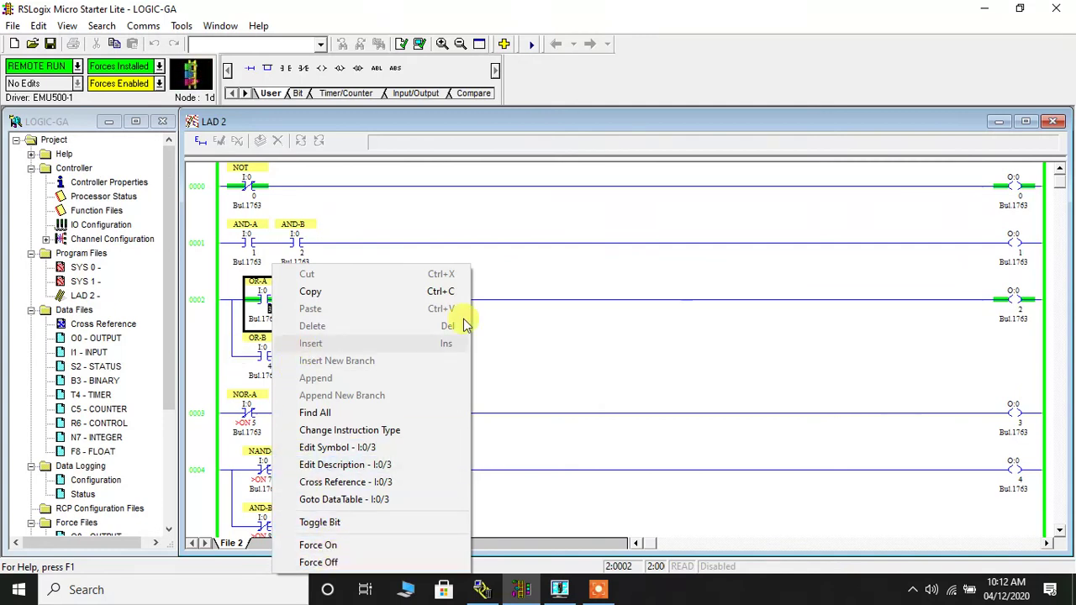
key("Escape")
right_click(248, 305)
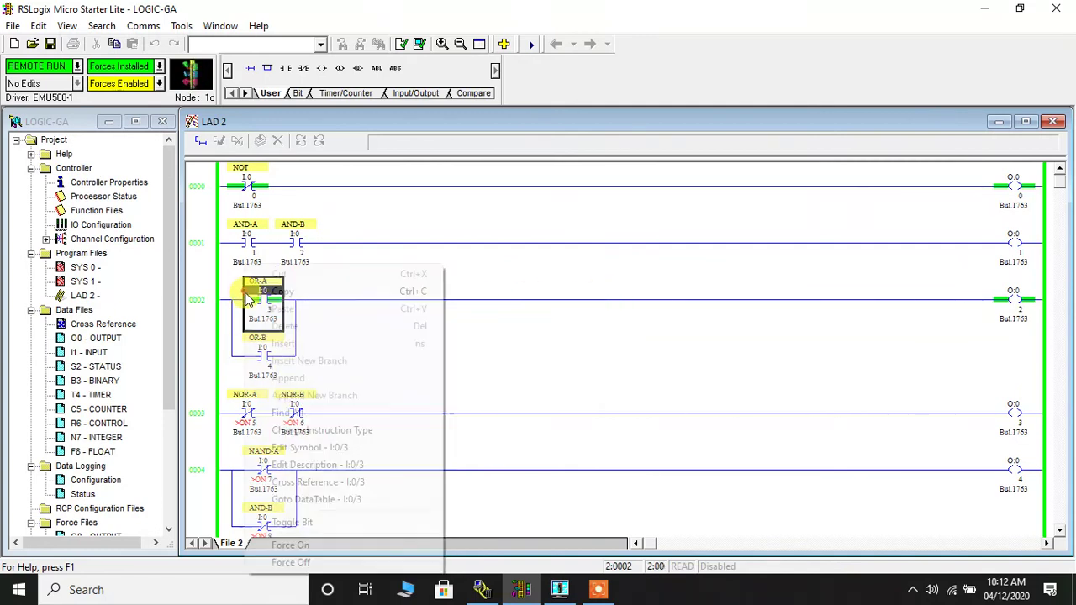
left_click(334, 562)
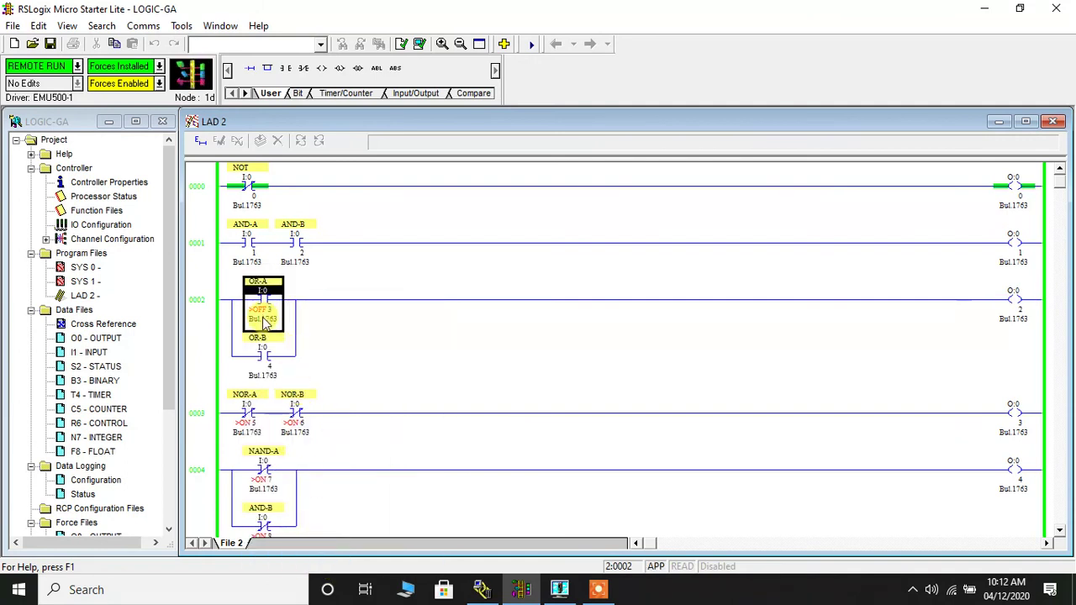
right_click(255, 319)
left_click(350, 286)
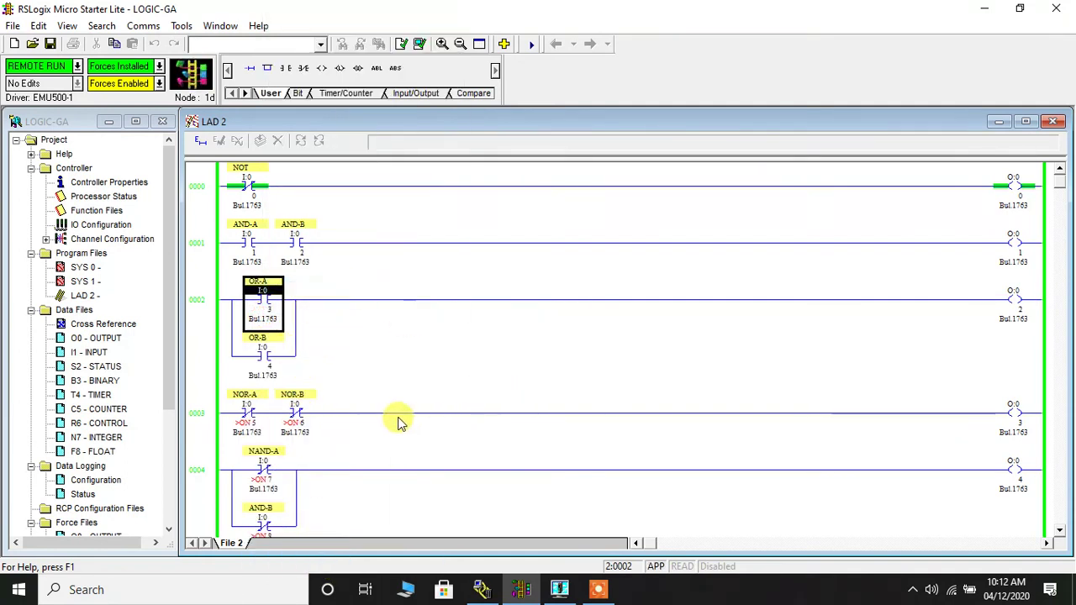
- Force the NOR-A input I:0/5 and the NOR-B input I:0/6 on rung 0003 off, then remove both forces
scroll(395, 415, "down", 2)
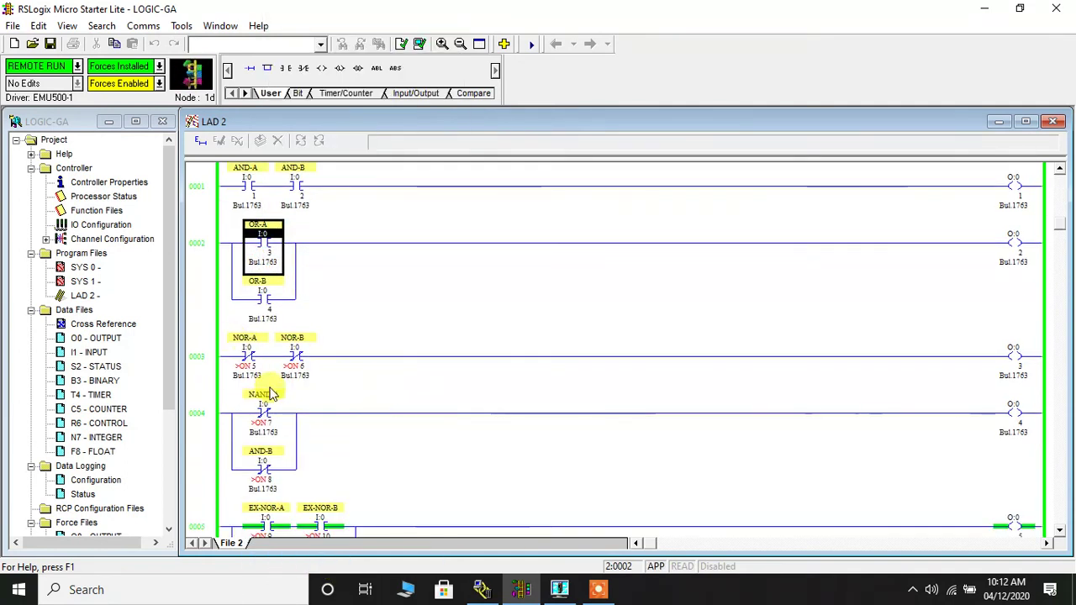
right_click(248, 362)
left_click(348, 344)
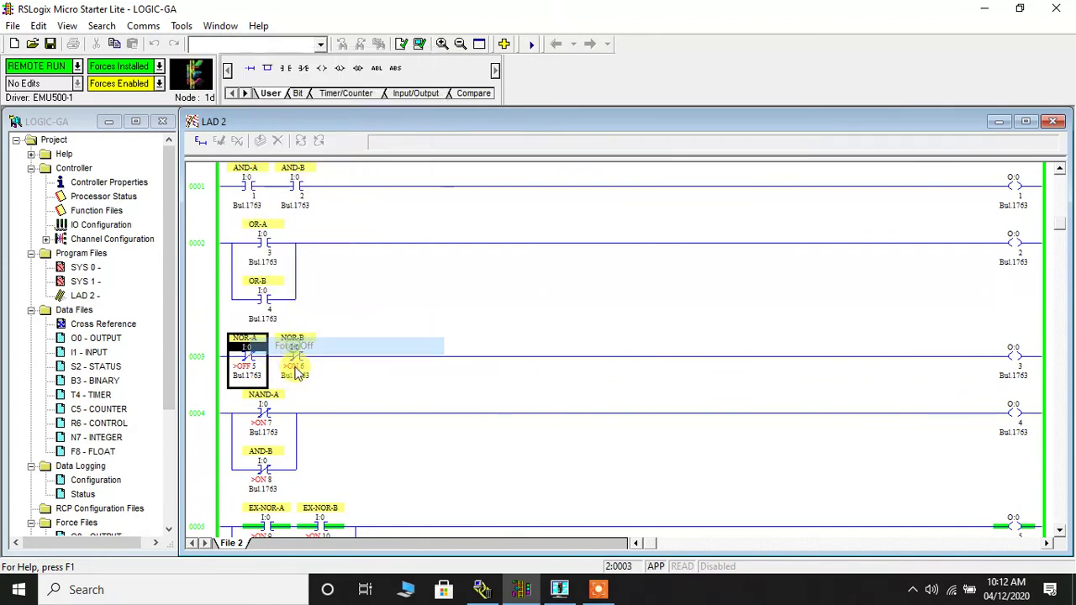
right_click(298, 375)
left_click(340, 359)
right_click(244, 353)
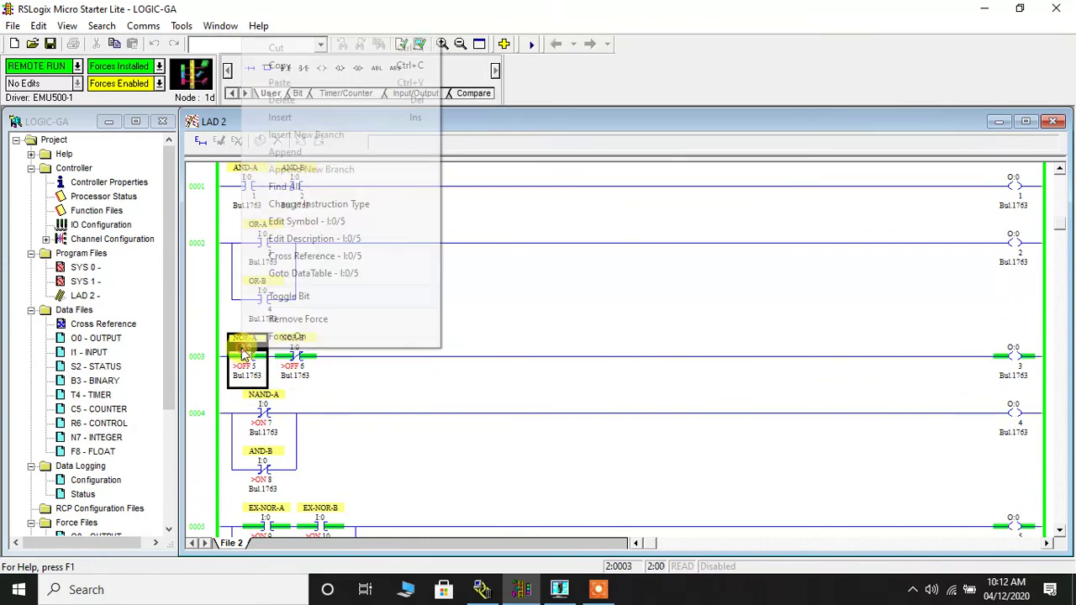
left_click(280, 319)
right_click(295, 364)
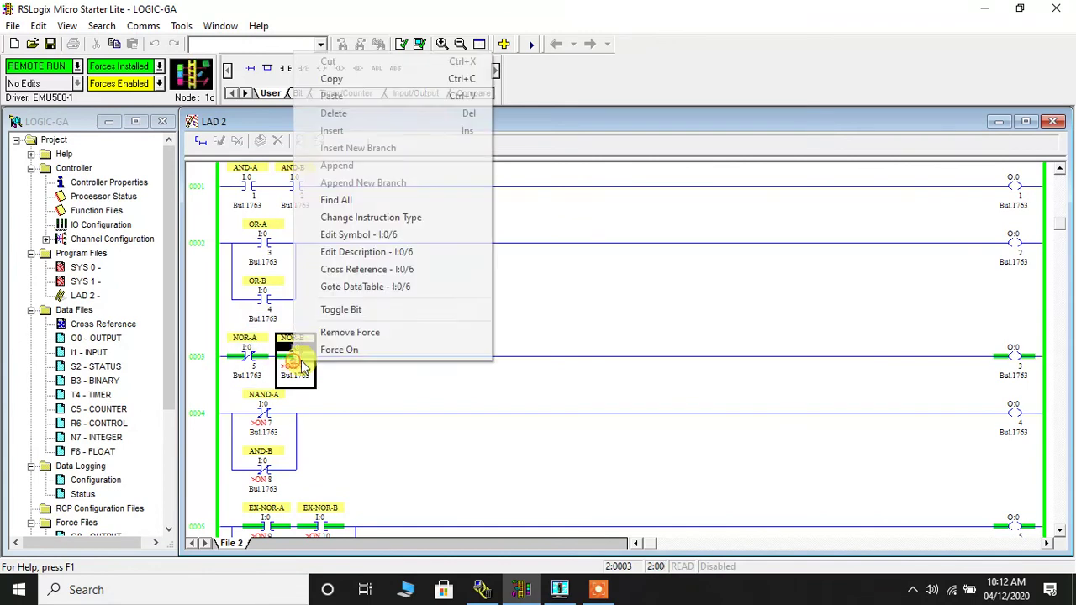
left_click(338, 336)
- Force the NAND-A input I:0/7 and the AND-B input I:0/8 on rung 0004 off
scroll(320, 405, "down", 1)
right_click(261, 357)
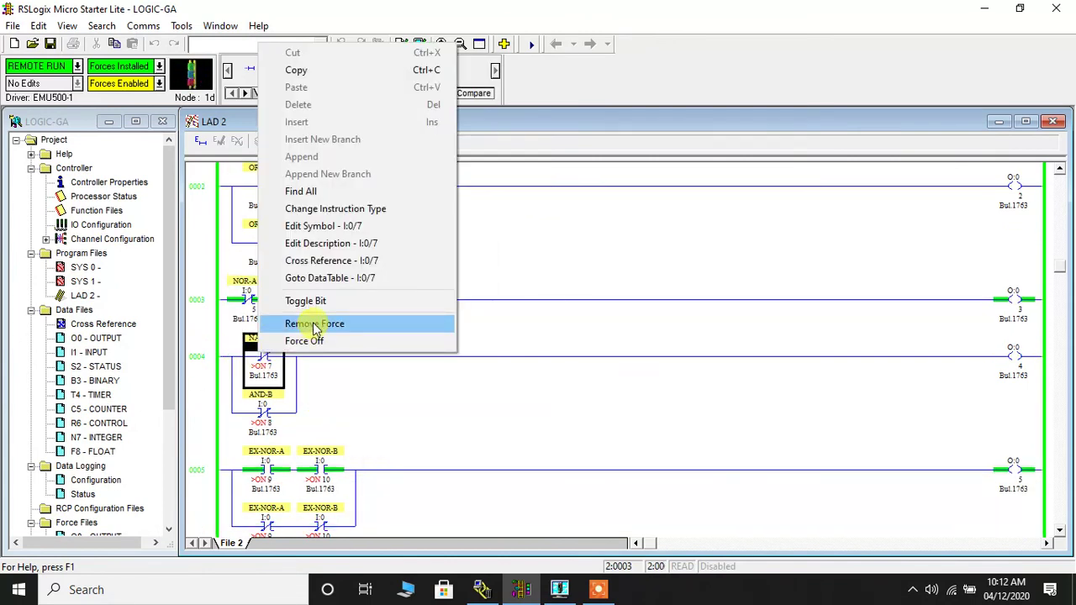
left_click(317, 346)
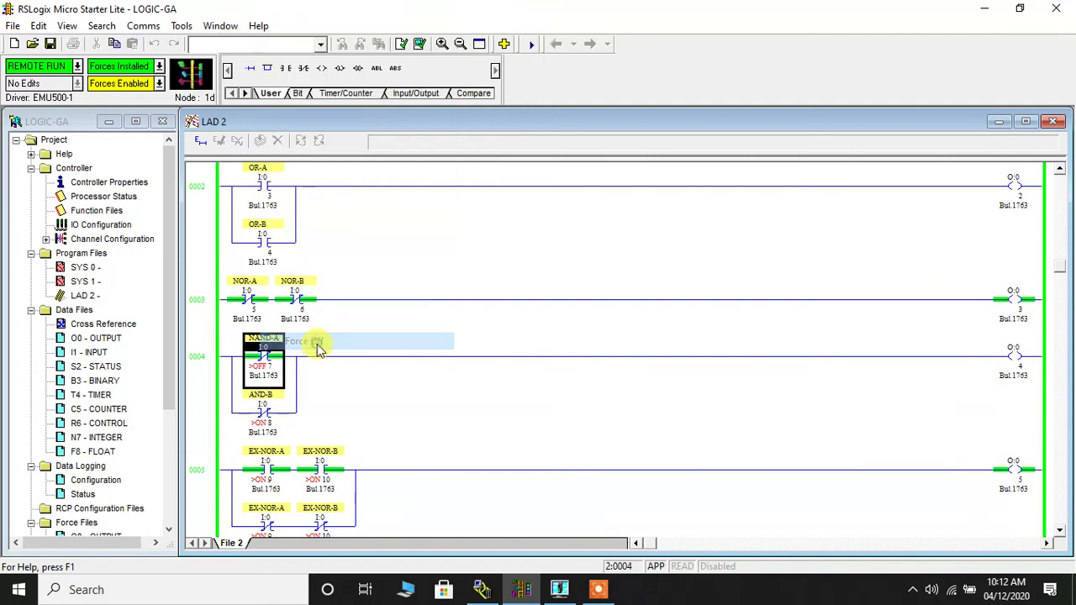
right_click(265, 407)
left_click(307, 394)
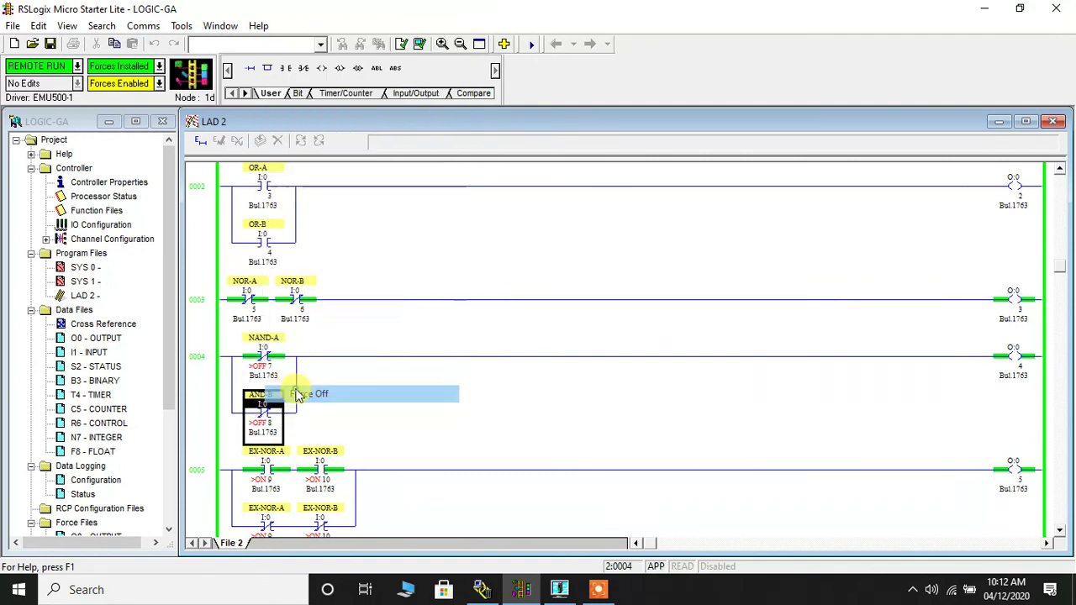
- Remove the forces from the NAND-A input I:0/7 and the AND-B input I:0/8 on rung 0004
right_click(270, 357)
left_click(302, 334)
right_click(264, 409)
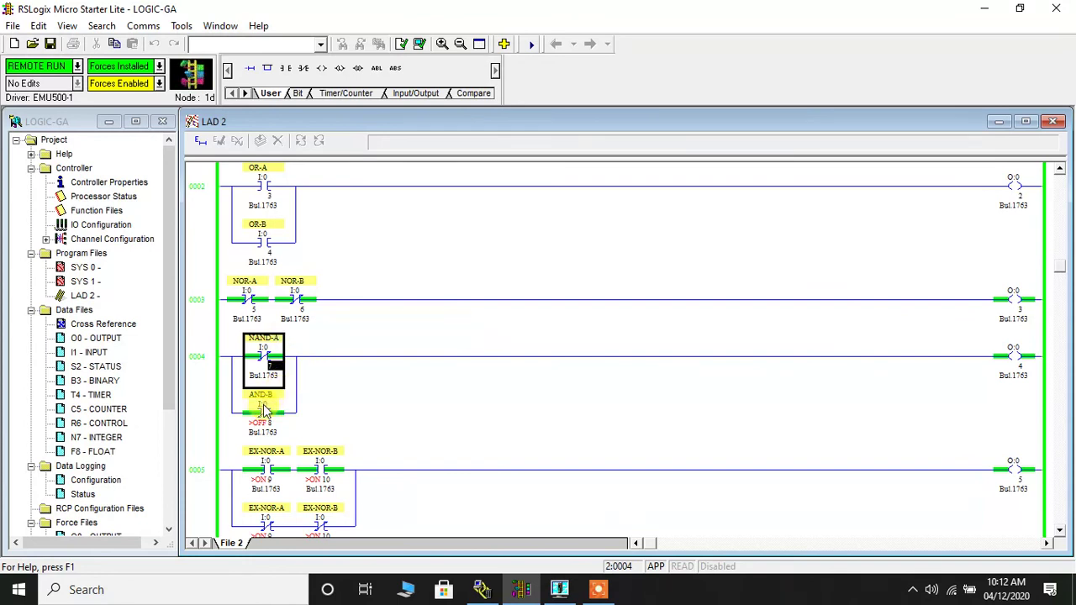
left_click(323, 383)
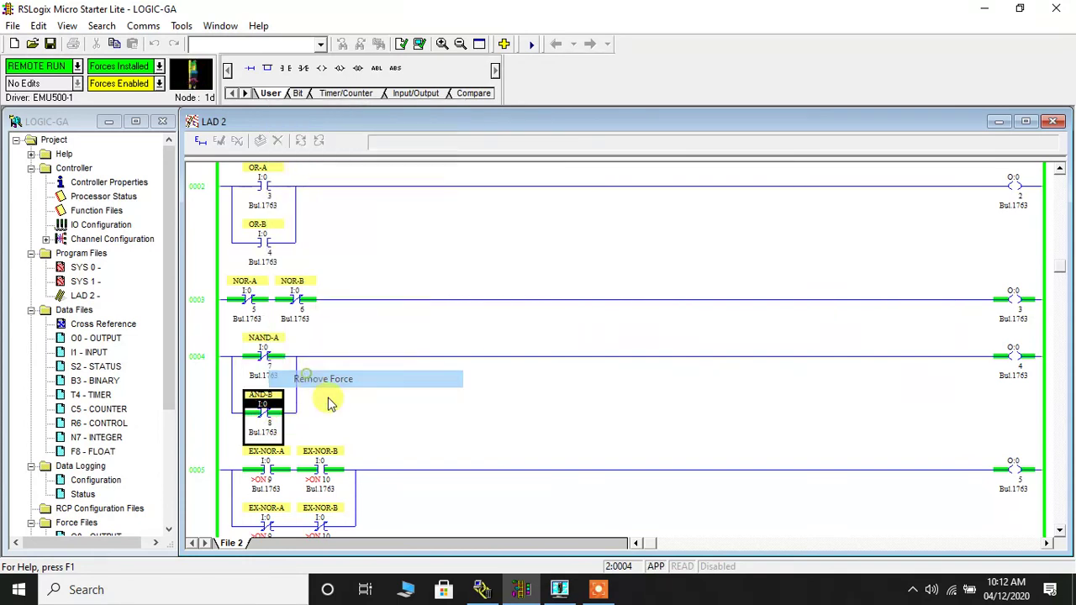
- Force the EX-NOR-A input I:0/9 and the EX-NOR-B input I:0/10 on rung 0005 off
scroll(340, 406, "down", 1)
scroll(340, 406, "down", 4)
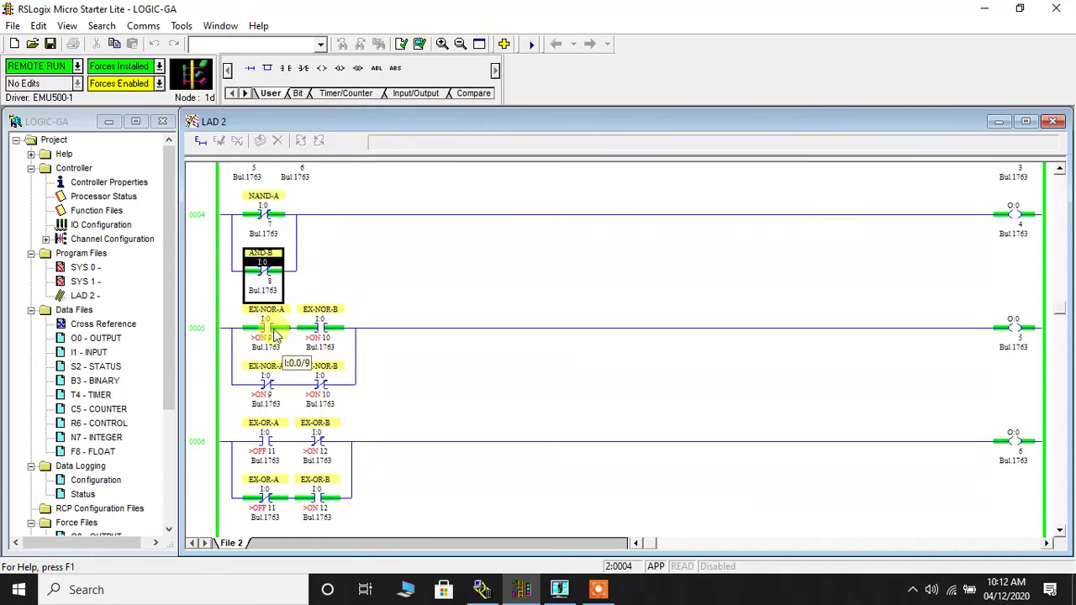
right_click(280, 329)
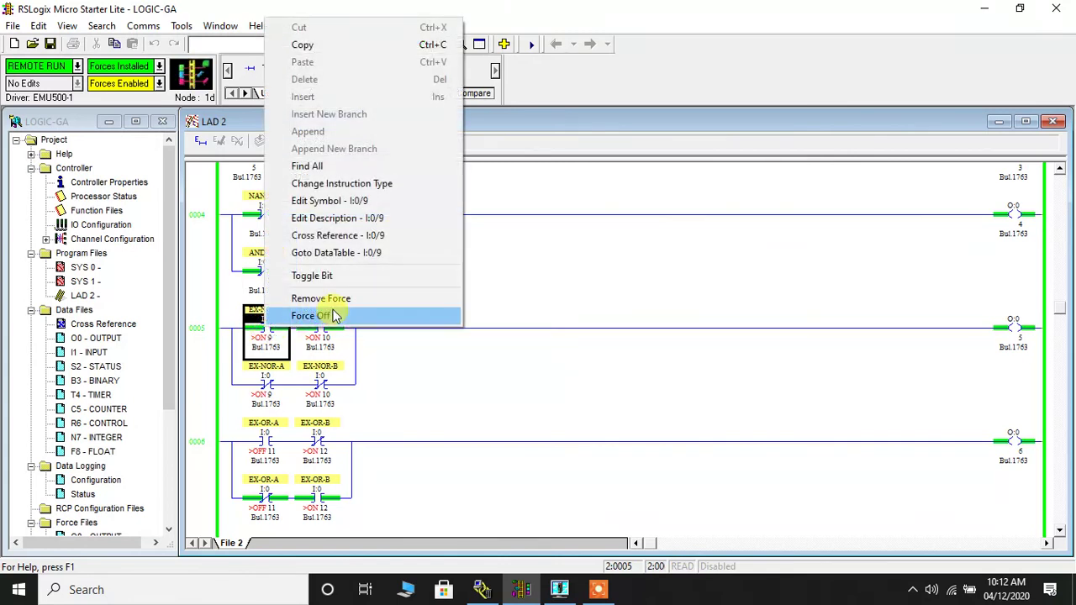
left_click(334, 315)
right_click(325, 331)
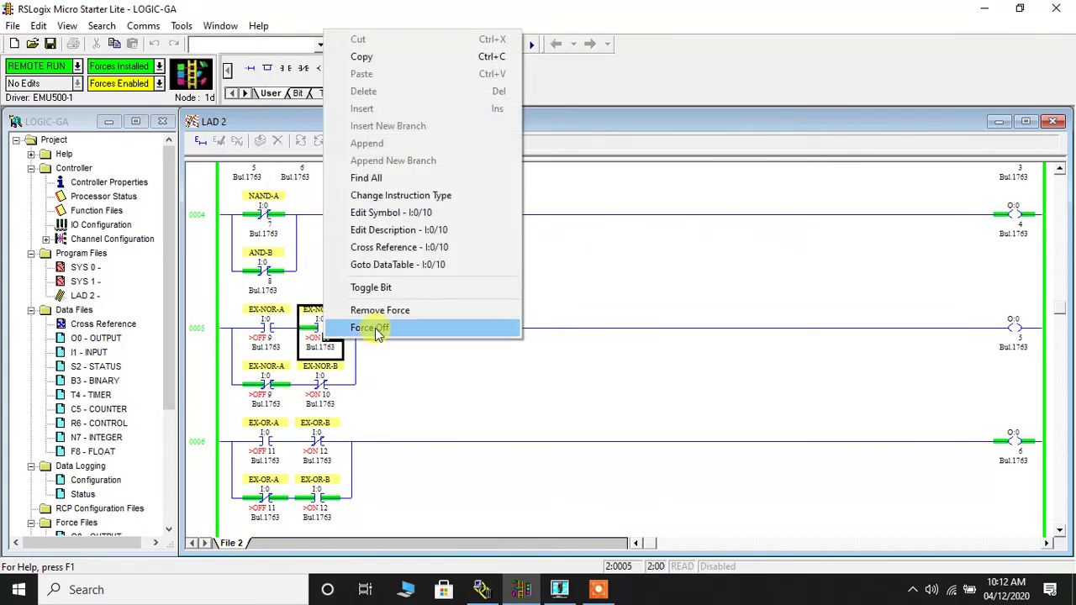
left_click(389, 330)
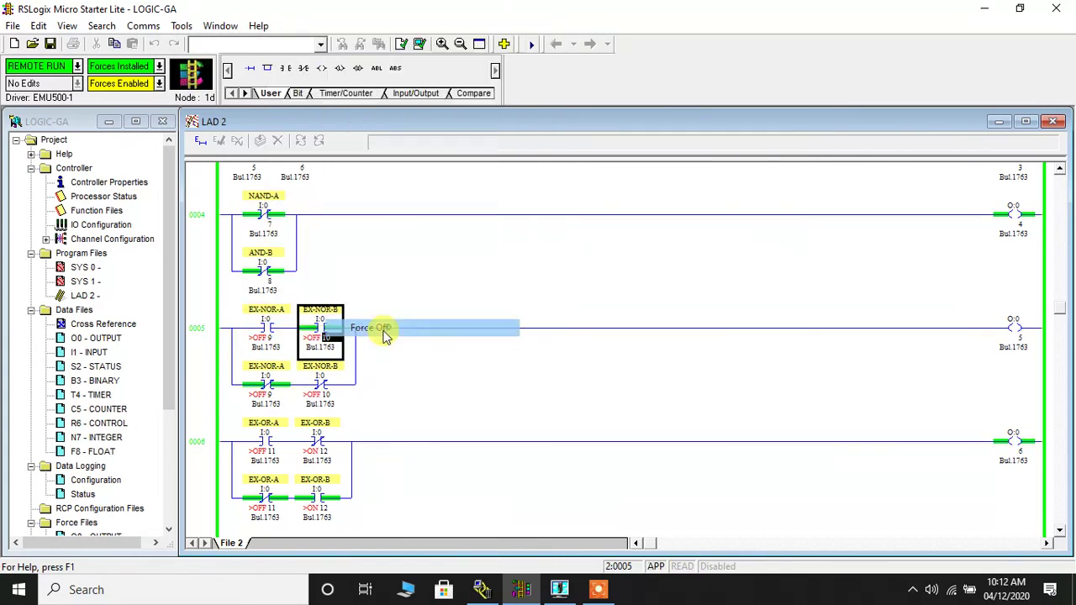
- Remove the forces from the EX-NOR-A input I:0/9 and the EX-NOR-B input I:0/10 on rung 0005
right_click(276, 333)
left_click(363, 294)
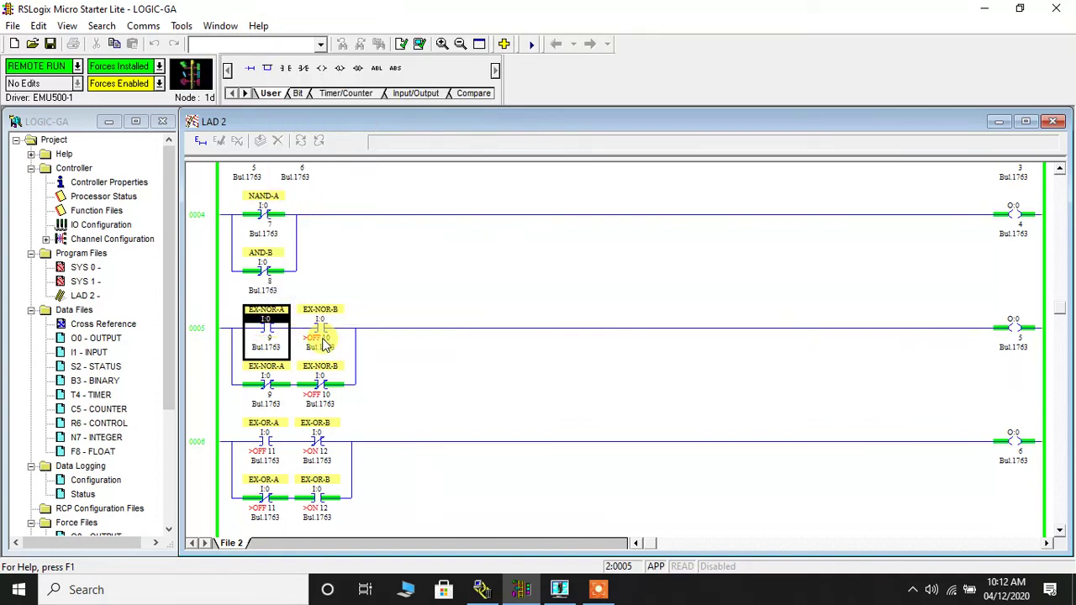
right_click(324, 345)
left_click(361, 308)
- Remove the forces from the EX-OR-A input I:0/11 and the EX-OR-B input I:0/12 on rung 0006
scroll(374, 380, "down", 1)
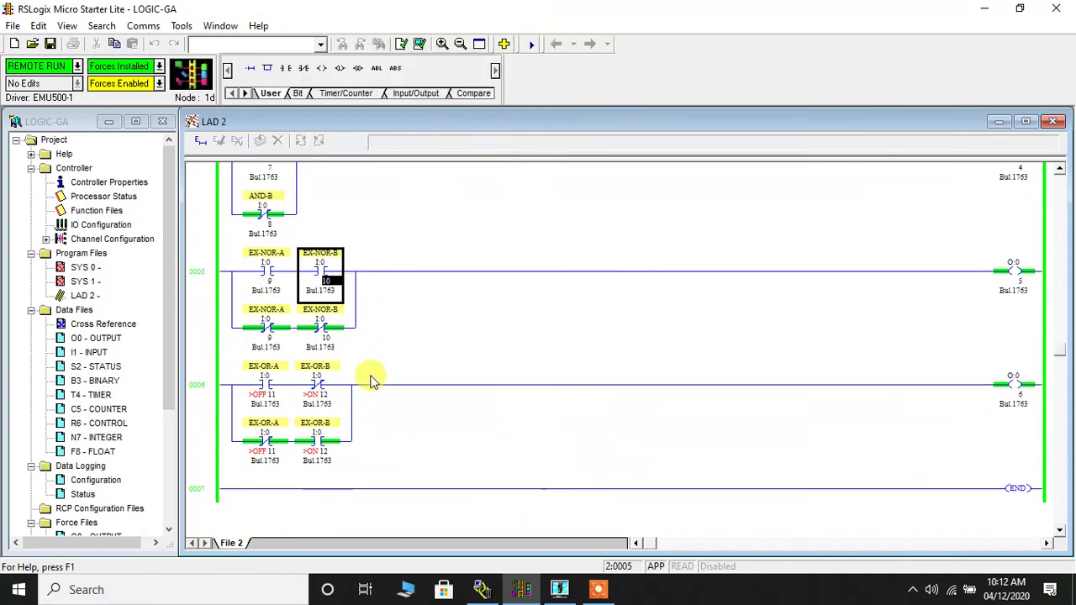
scroll(374, 380, "down", 1)
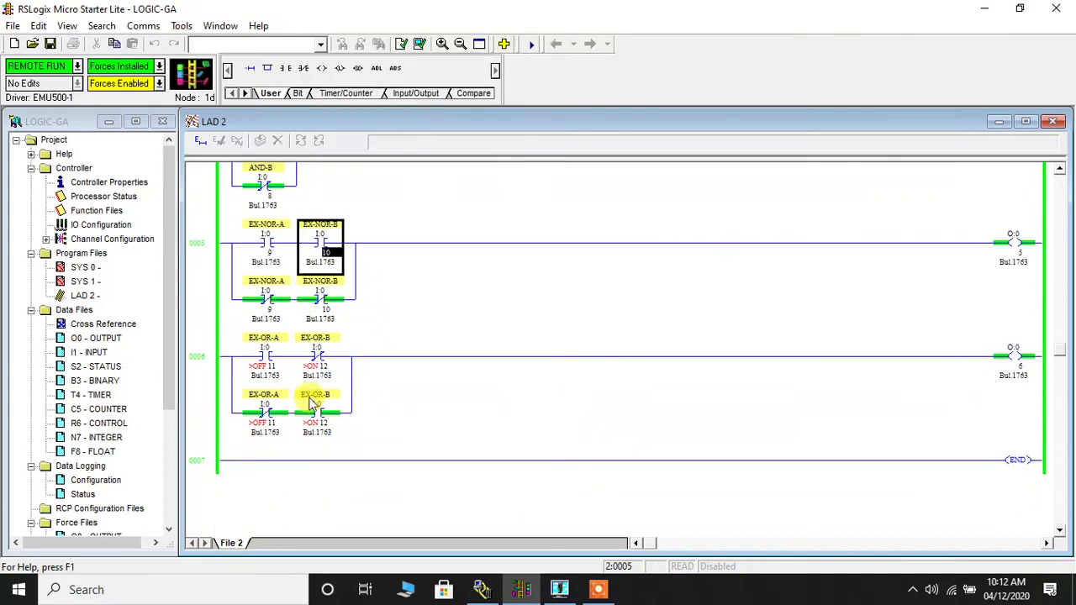
right_click(263, 372)
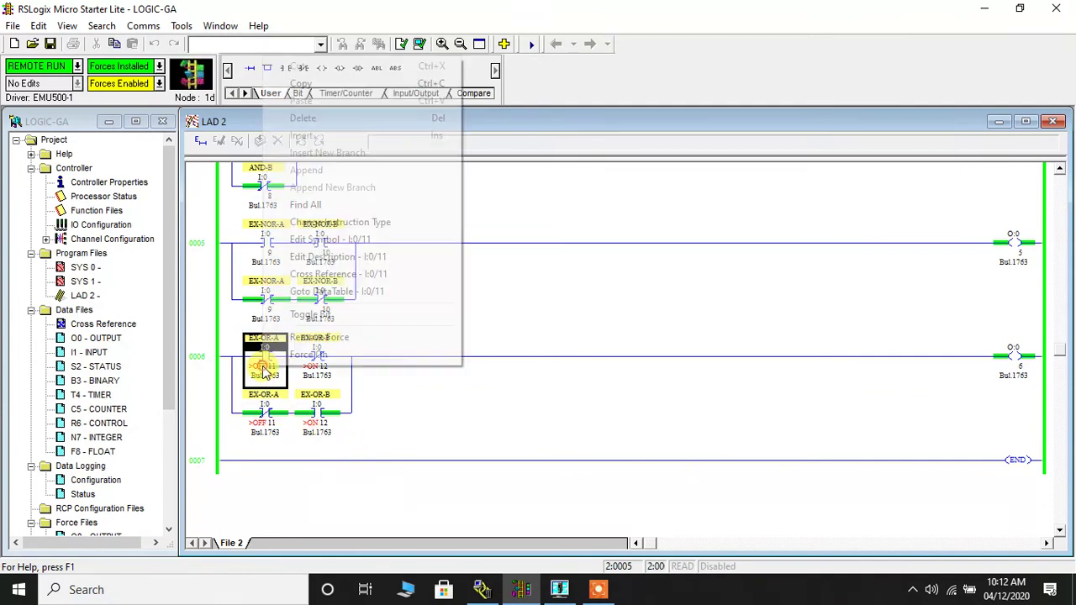
left_click(412, 402)
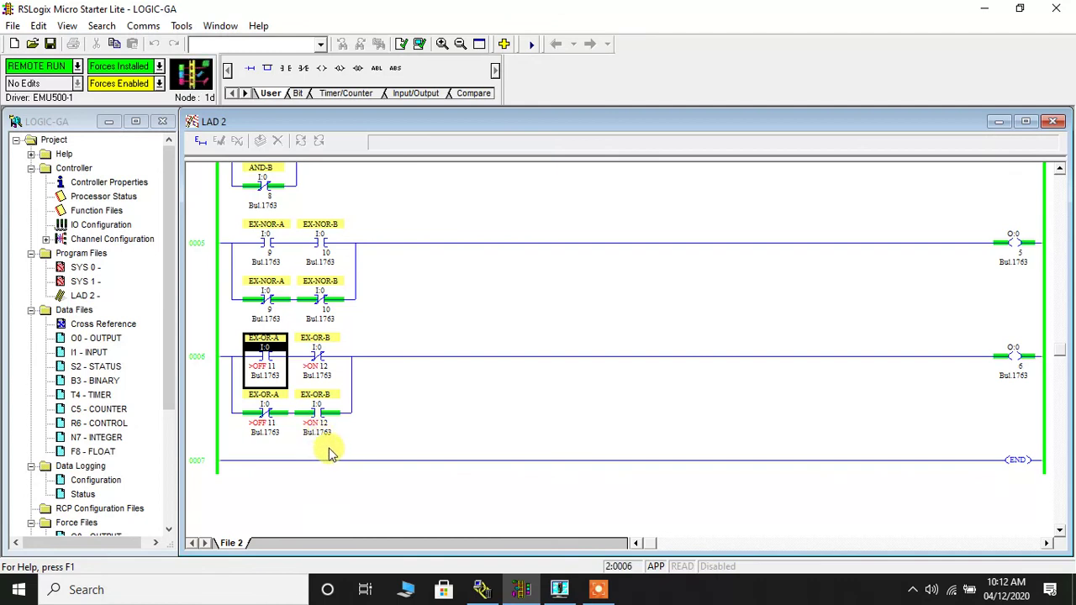
right_click(271, 425)
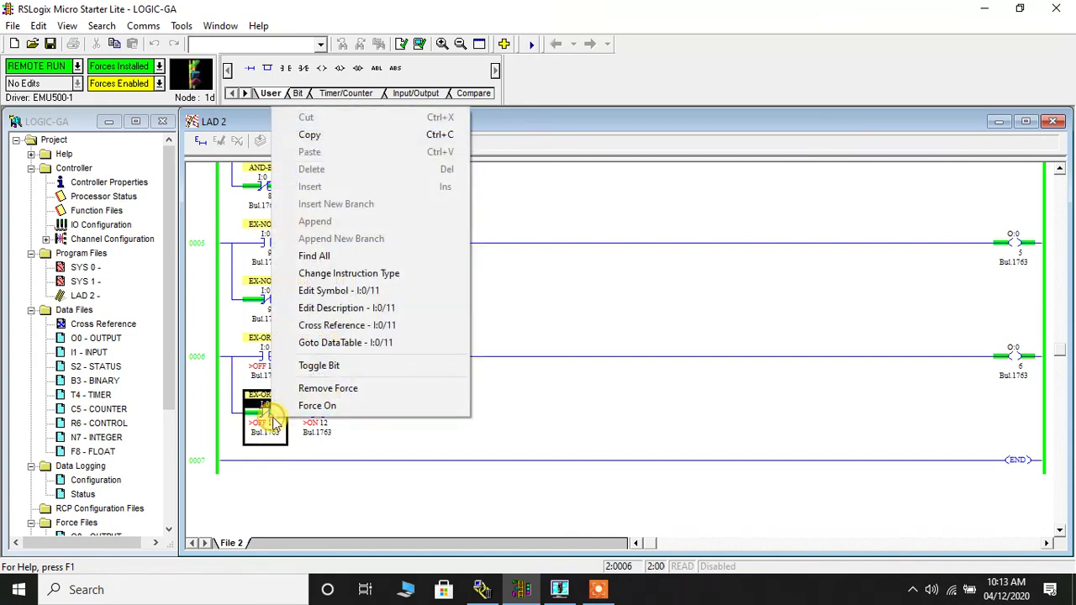
left_click(305, 386)
right_click(324, 421)
left_click(360, 386)
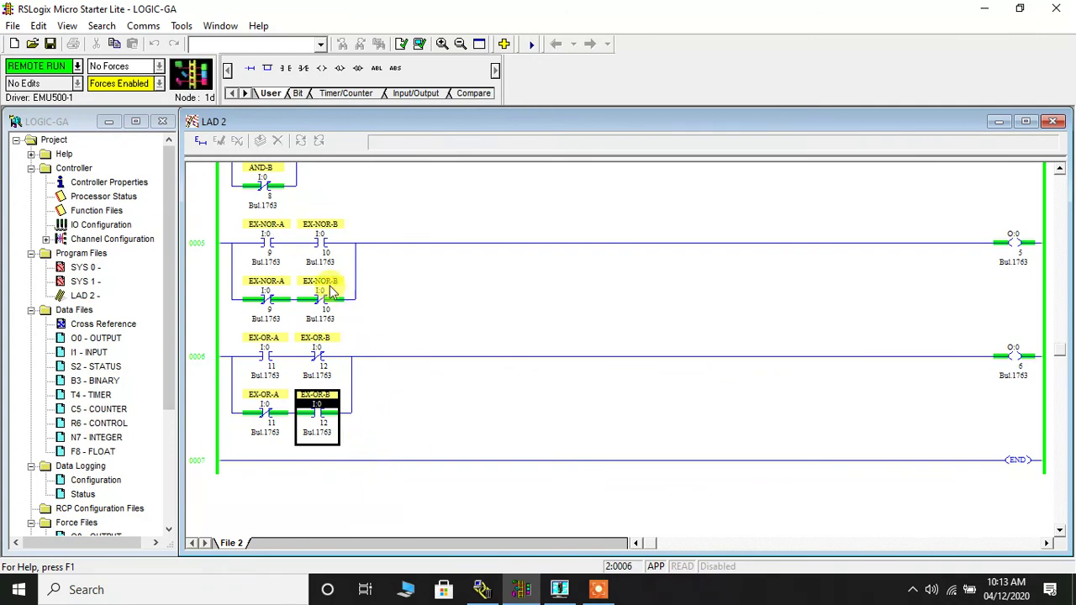
- Switch to RSLogix Emulate500, halt the LOGIC-GA emulation and close the loaded program
left_click(559, 589)
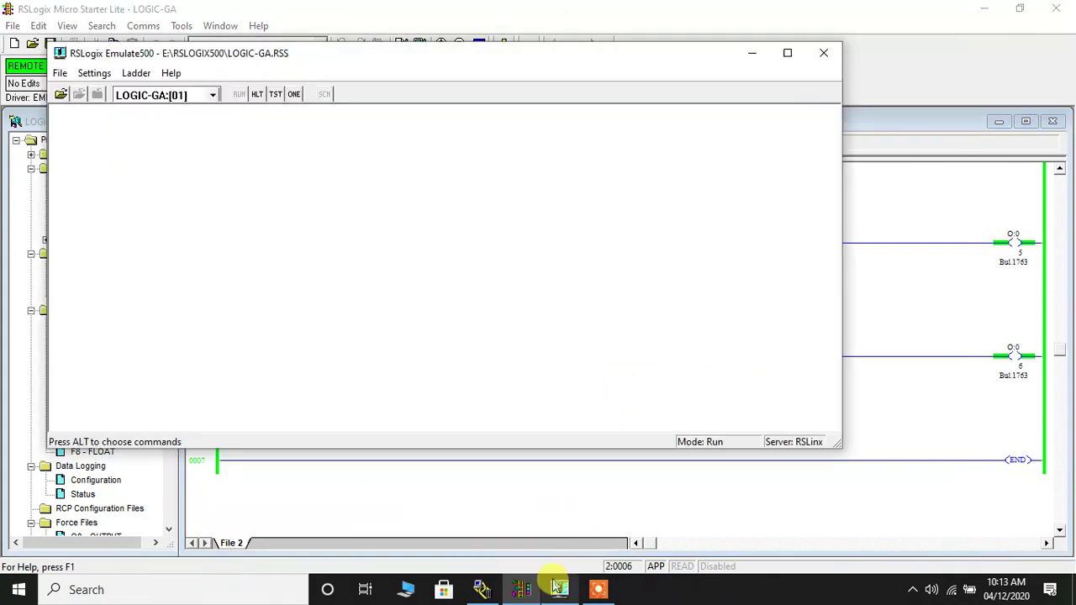
left_click(257, 95)
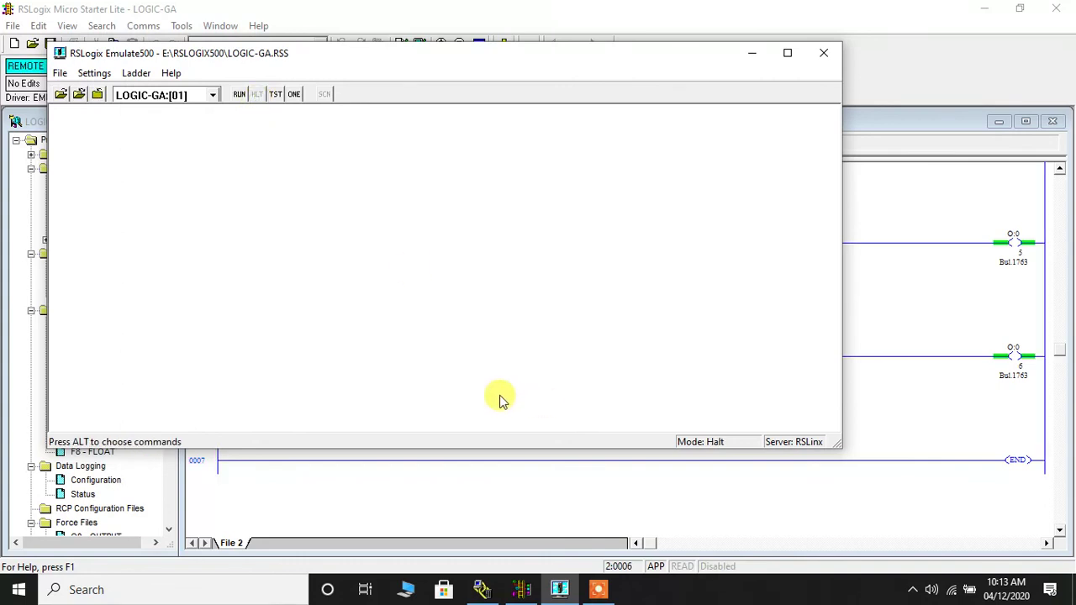
left_click(60, 73)
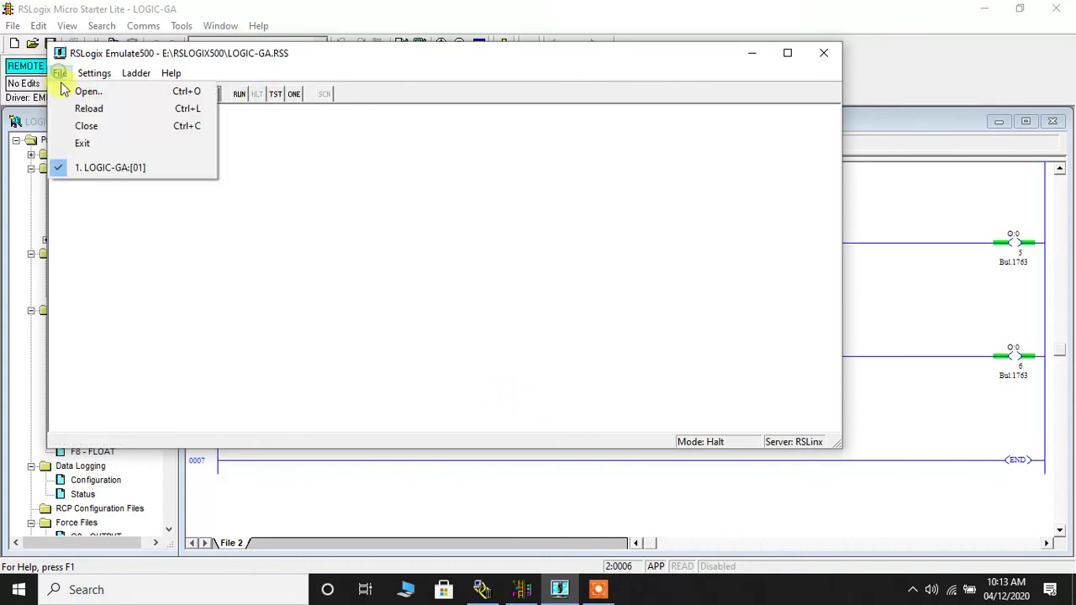
left_click(81, 126)
- Exit RSLogix Emulate500 and close RSLogix Micro Starter Lite to return to the desktop
left_click(830, 57)
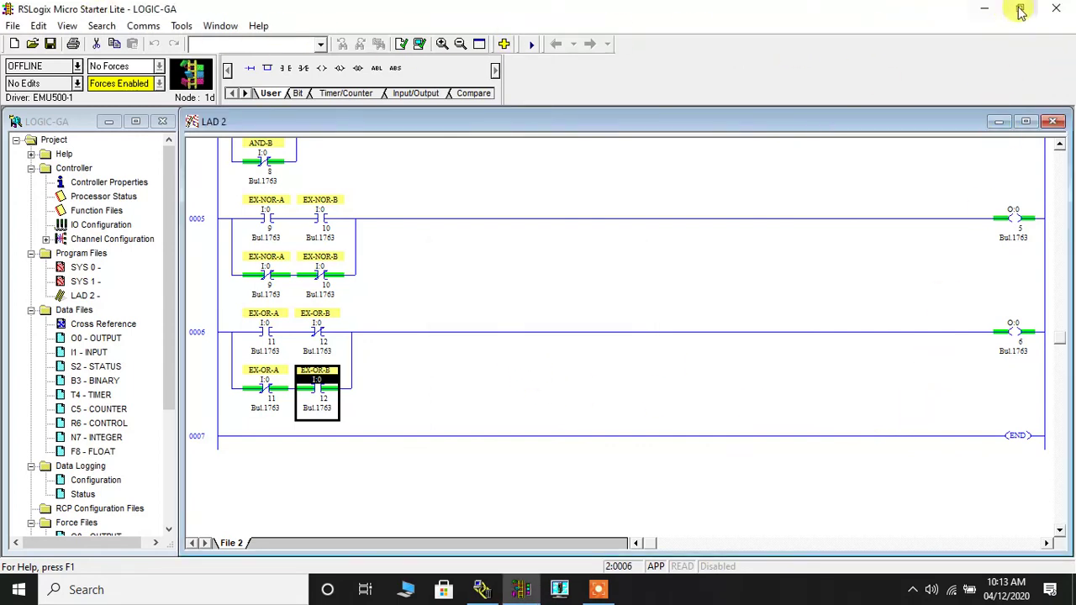
left_click(1065, 11)
left_click(1069, 15)
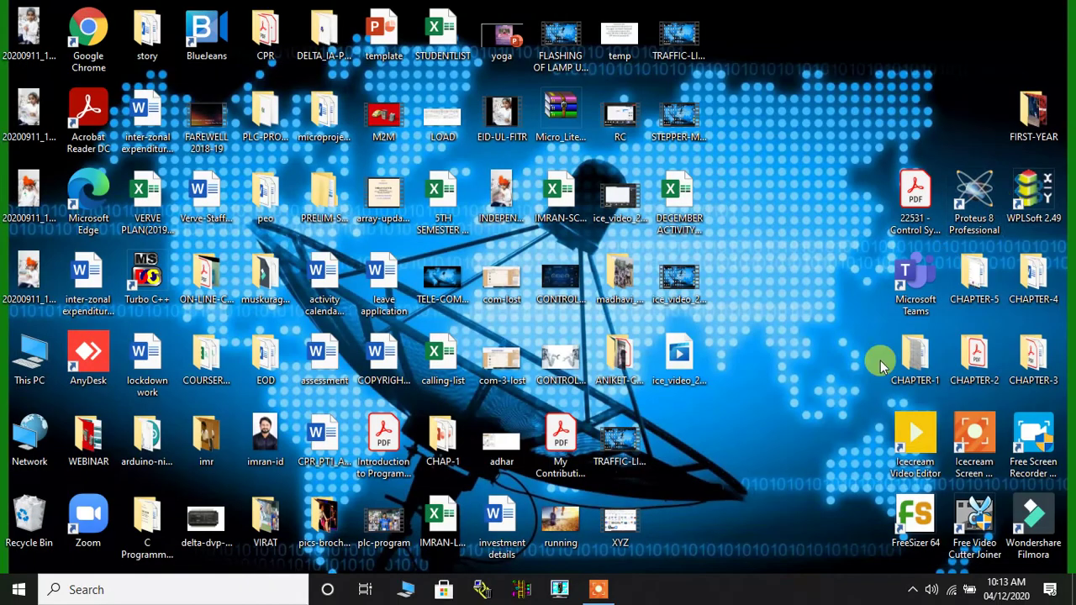